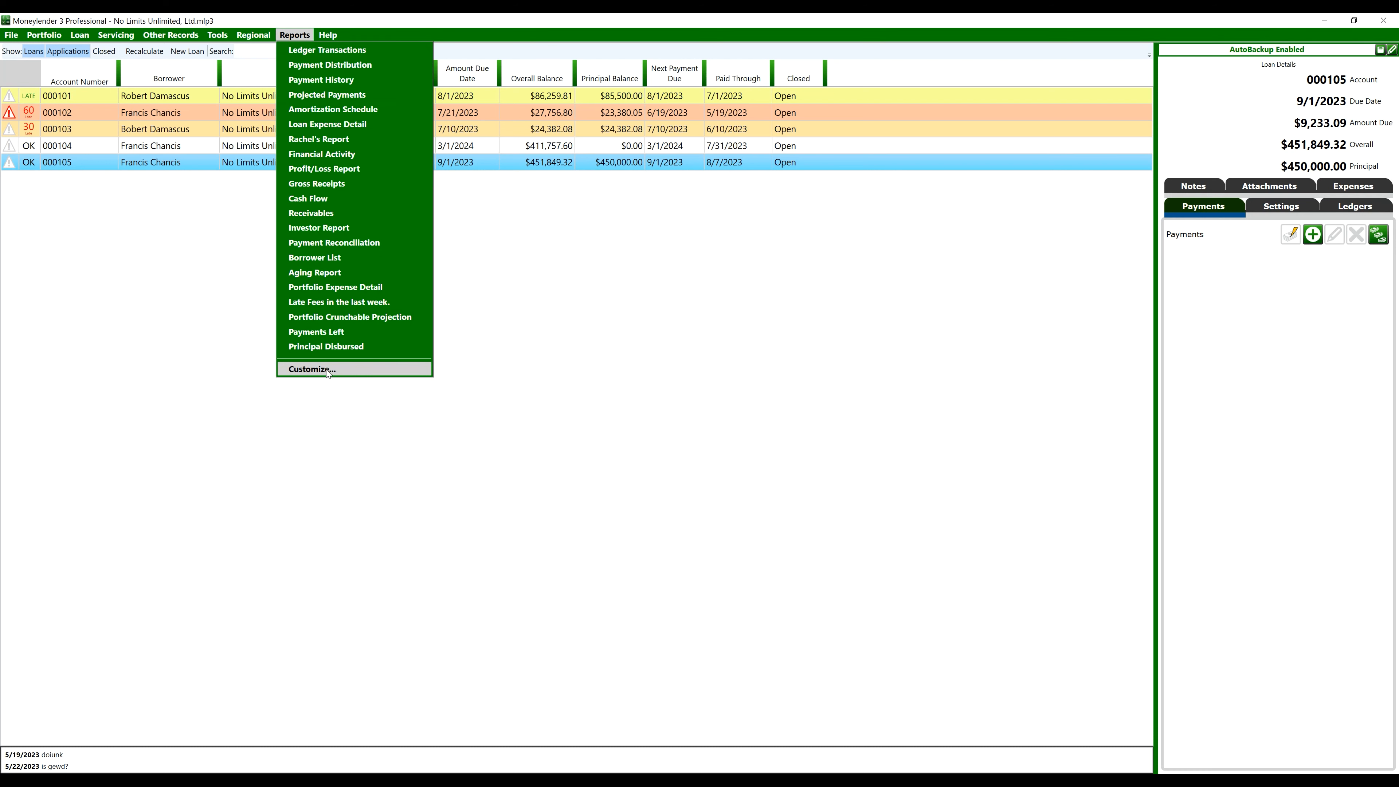
Open the Report Manager via Reports > Customize, dismissing the importable templates list unused
click(311, 368)
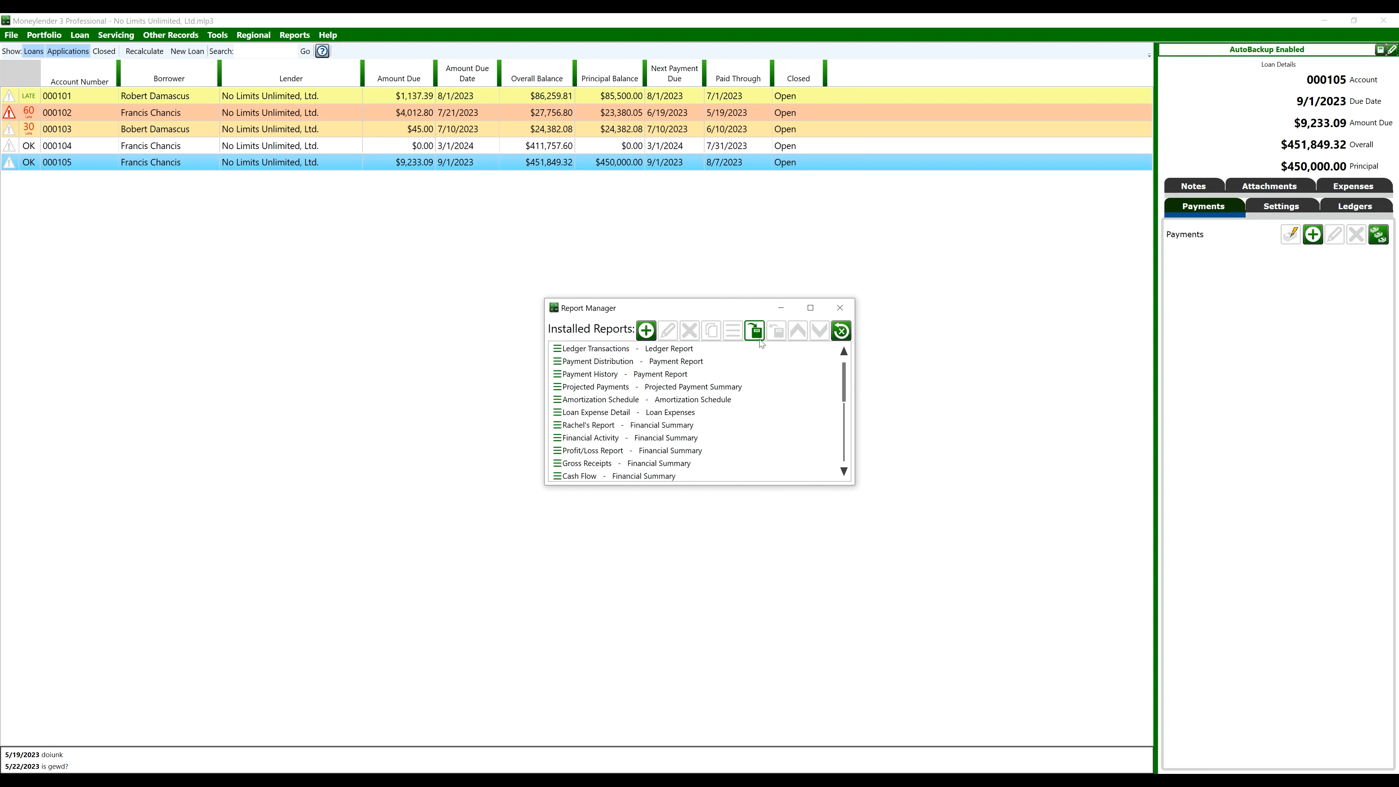
click(755, 331)
scroll(601, 397, down, 1)
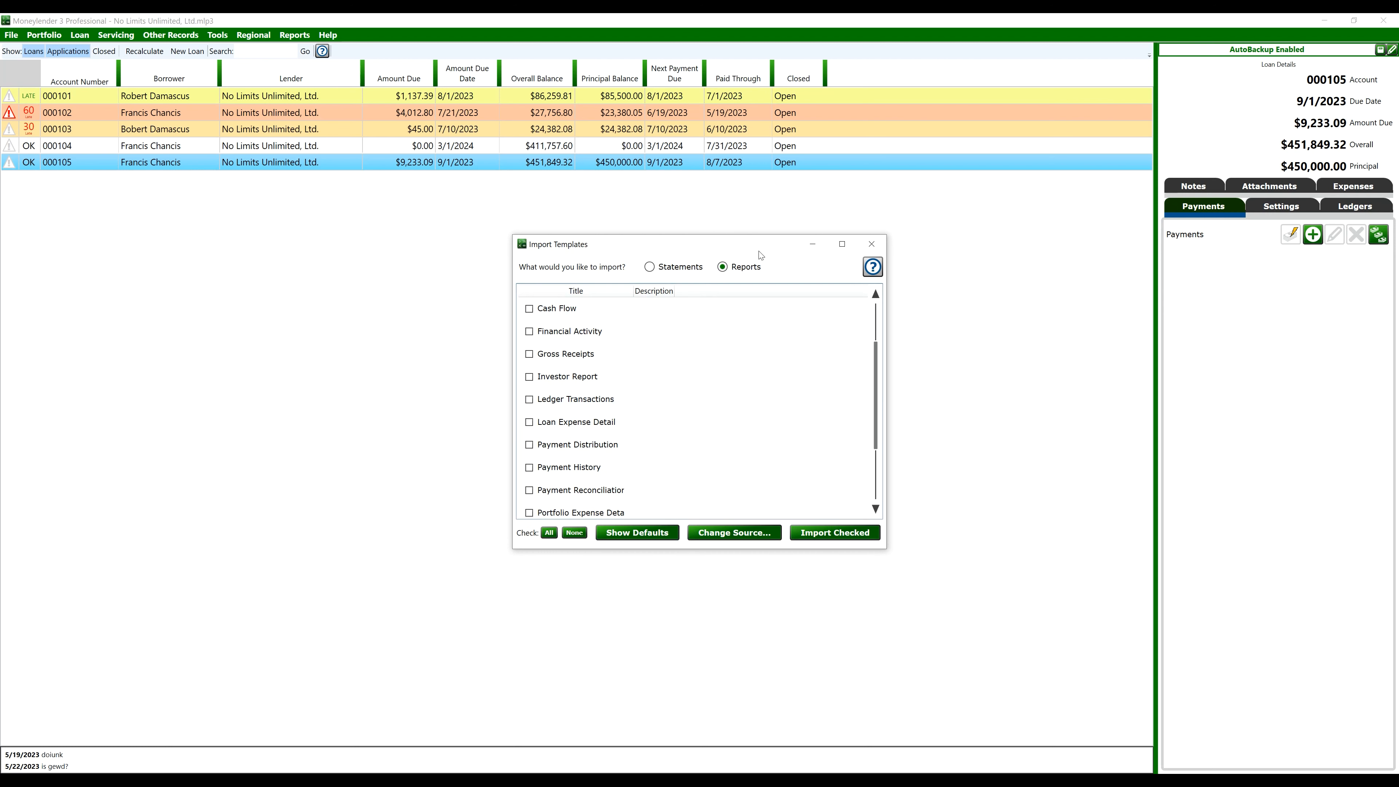
drag(758, 246, 485, 243)
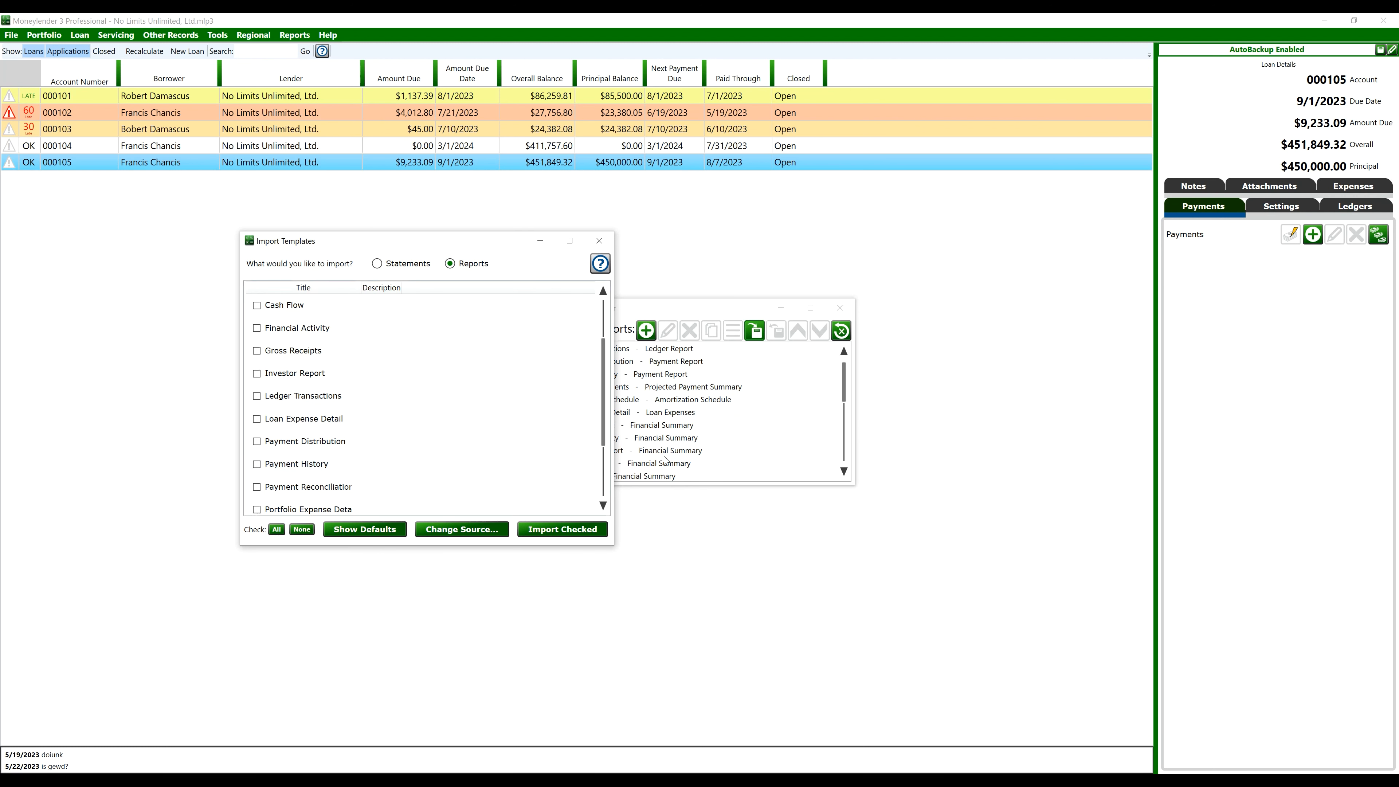
click(599, 243)
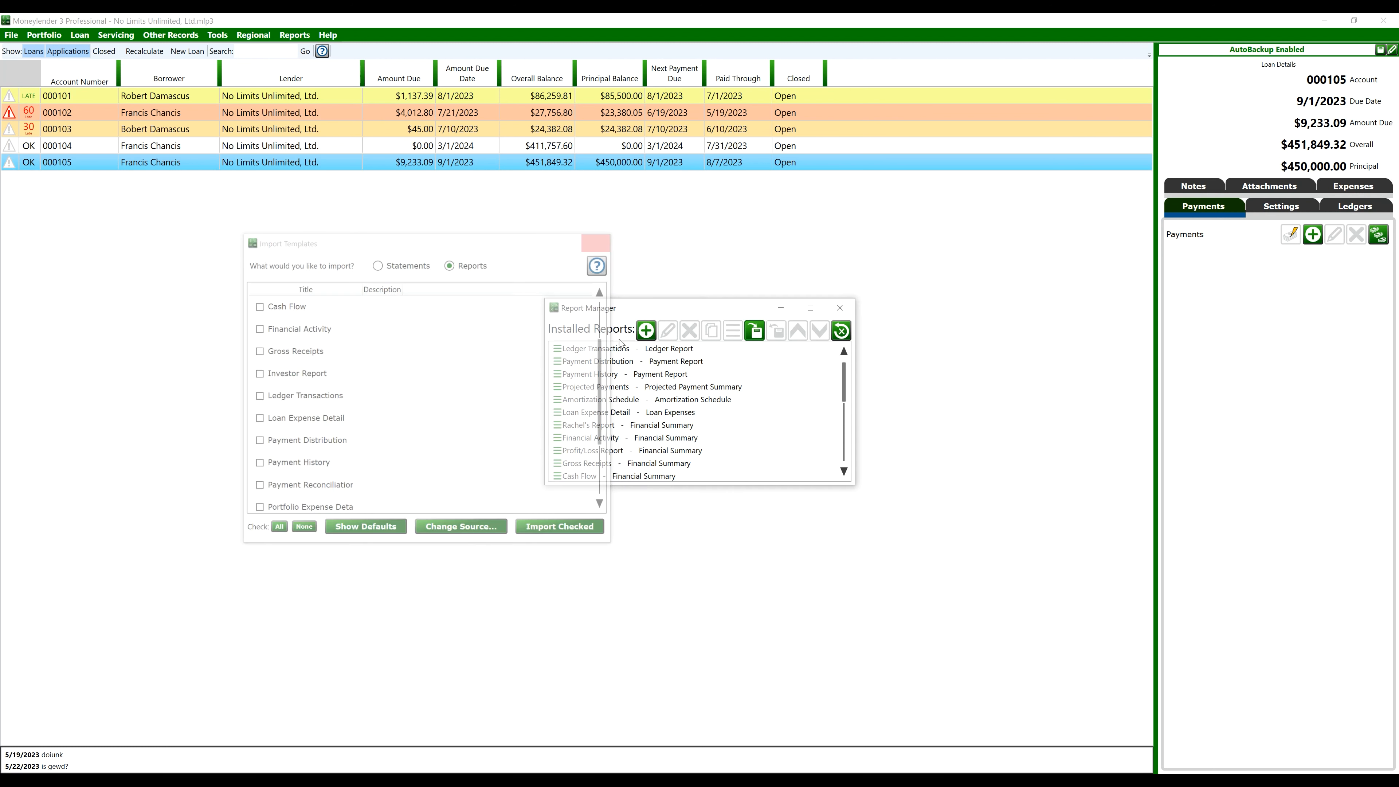
scroll(605, 431, down, 4)
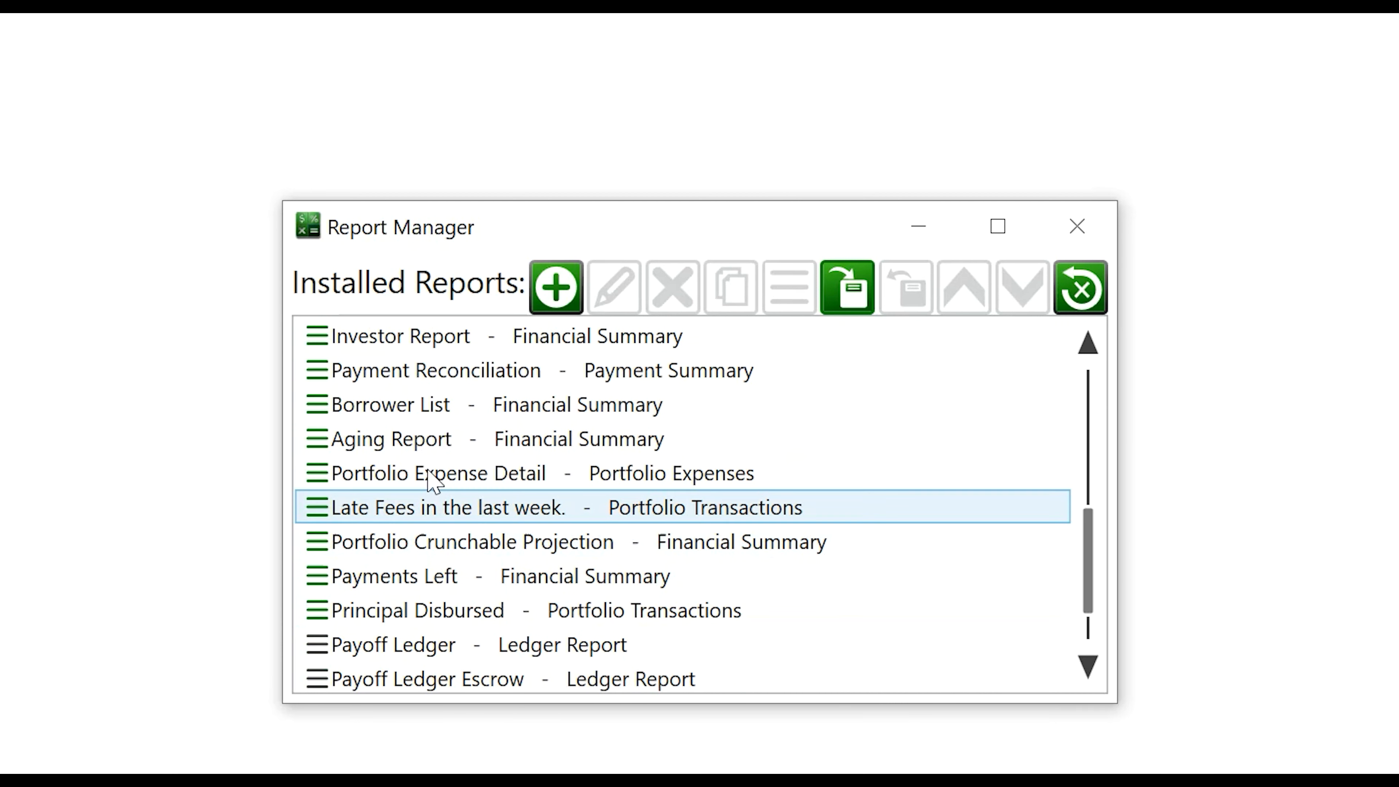
Copy Investor Report to Investor Report2, then delete that copy again
click(496, 337)
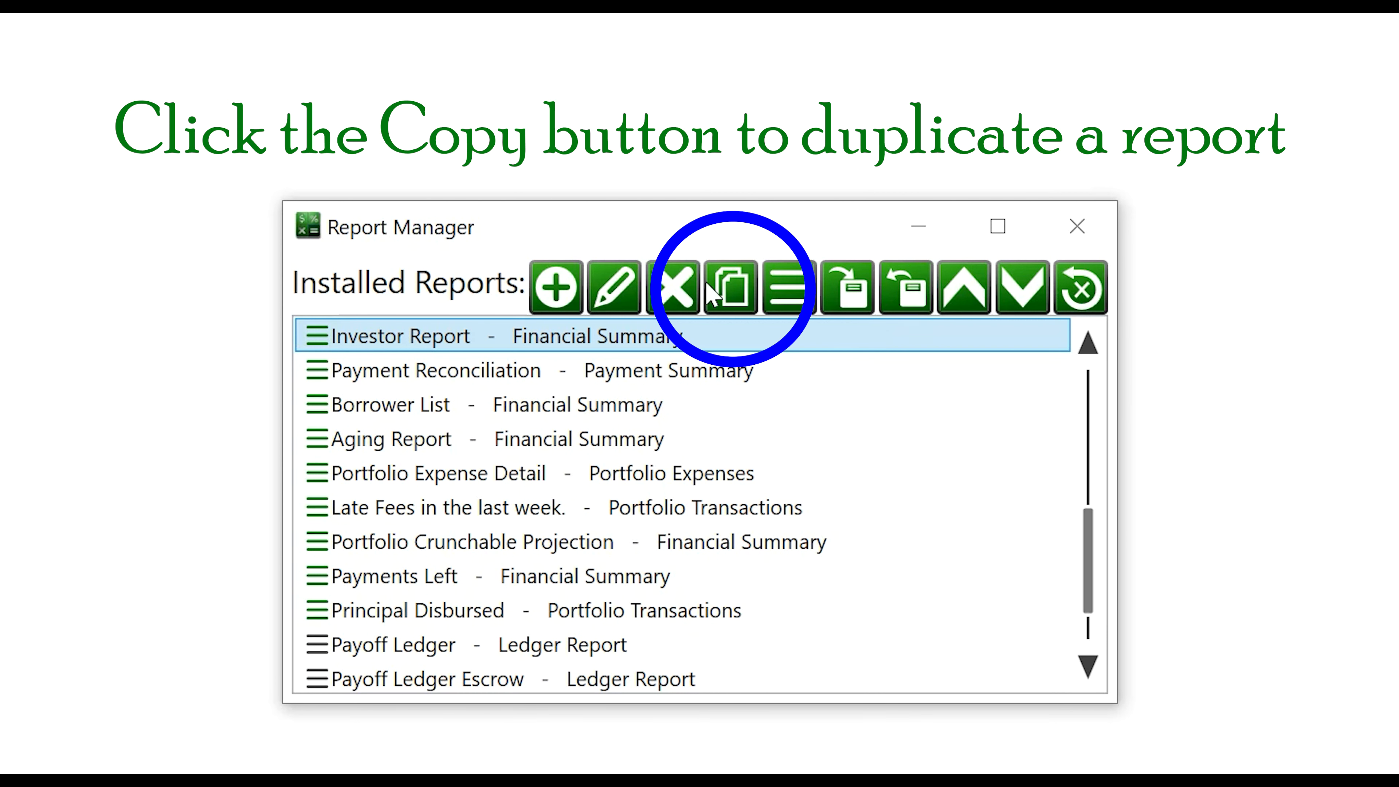
click(731, 287)
click(515, 375)
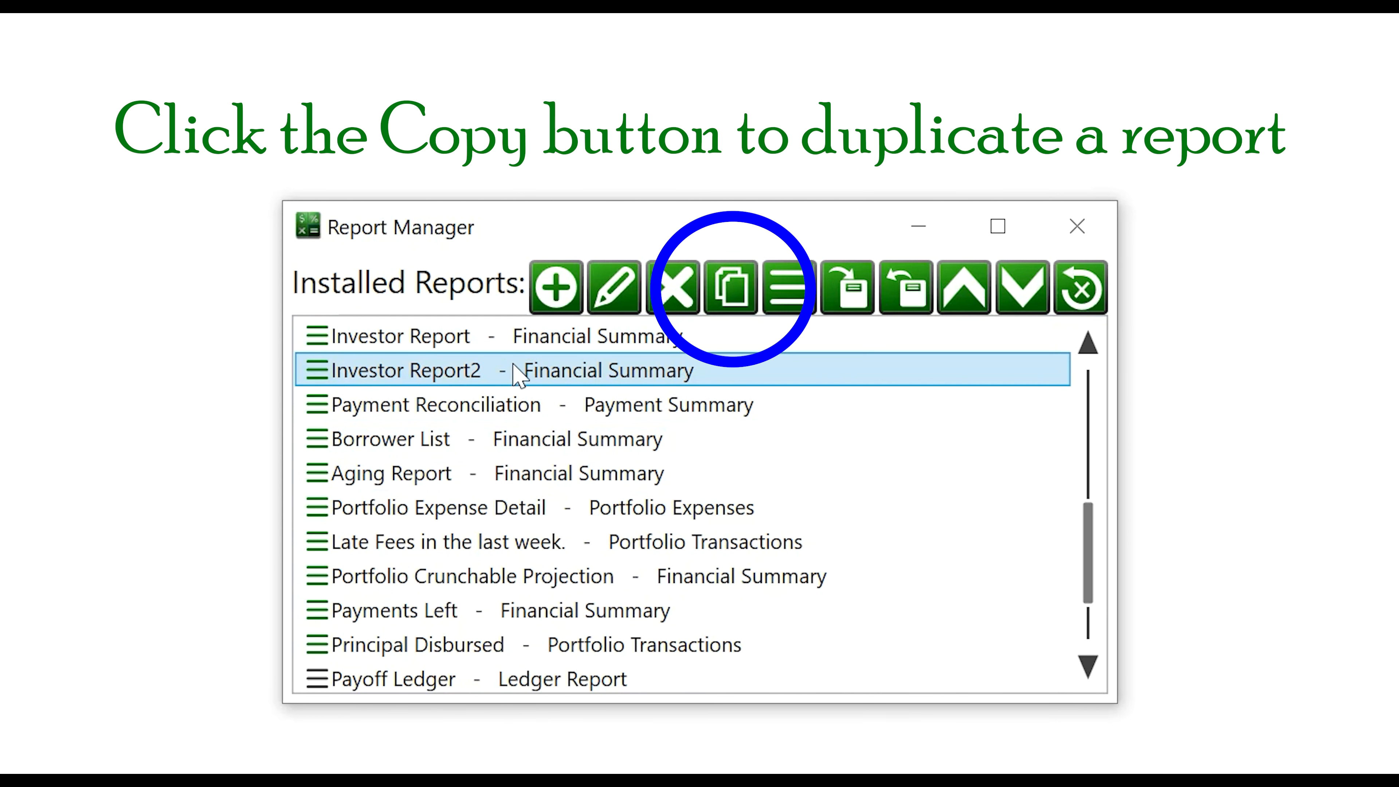
click(673, 287)
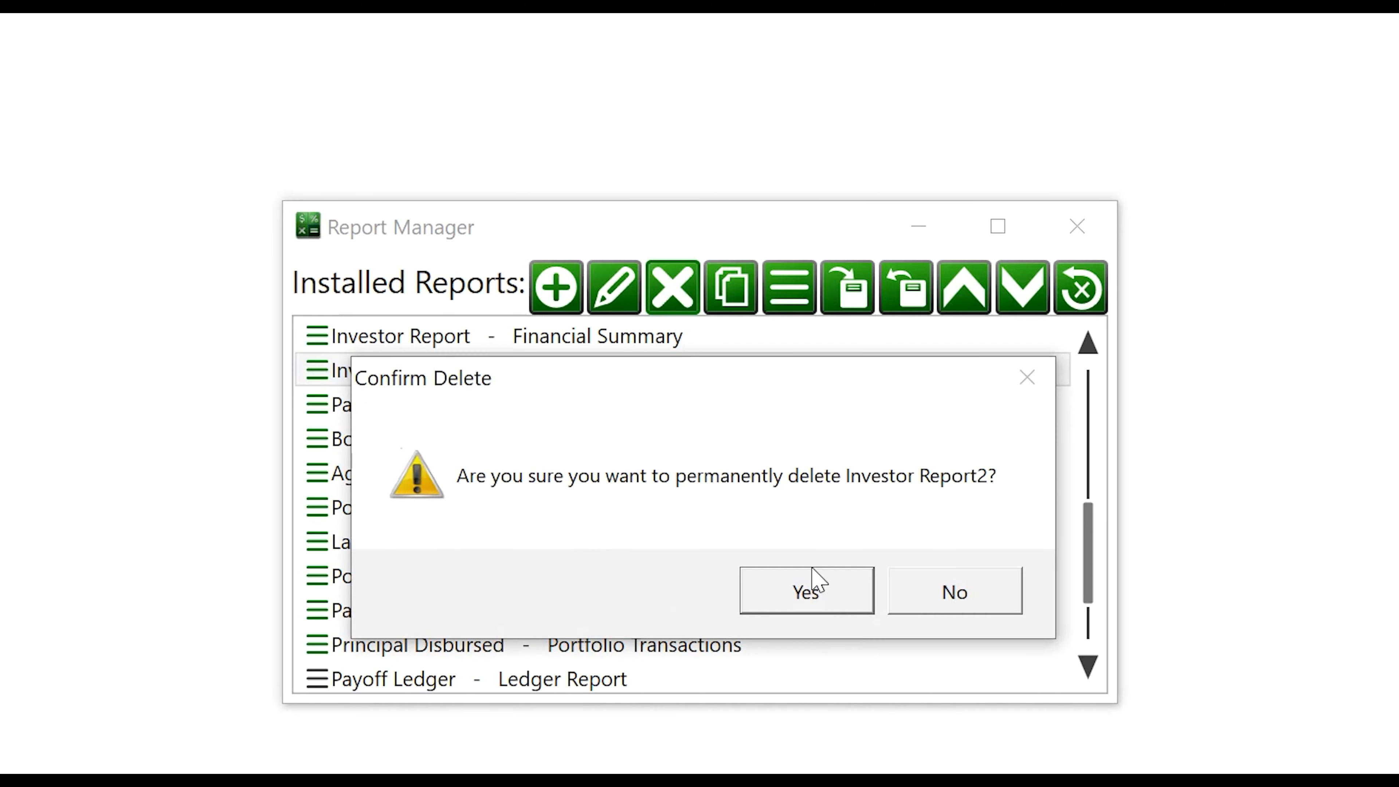
click(807, 589)
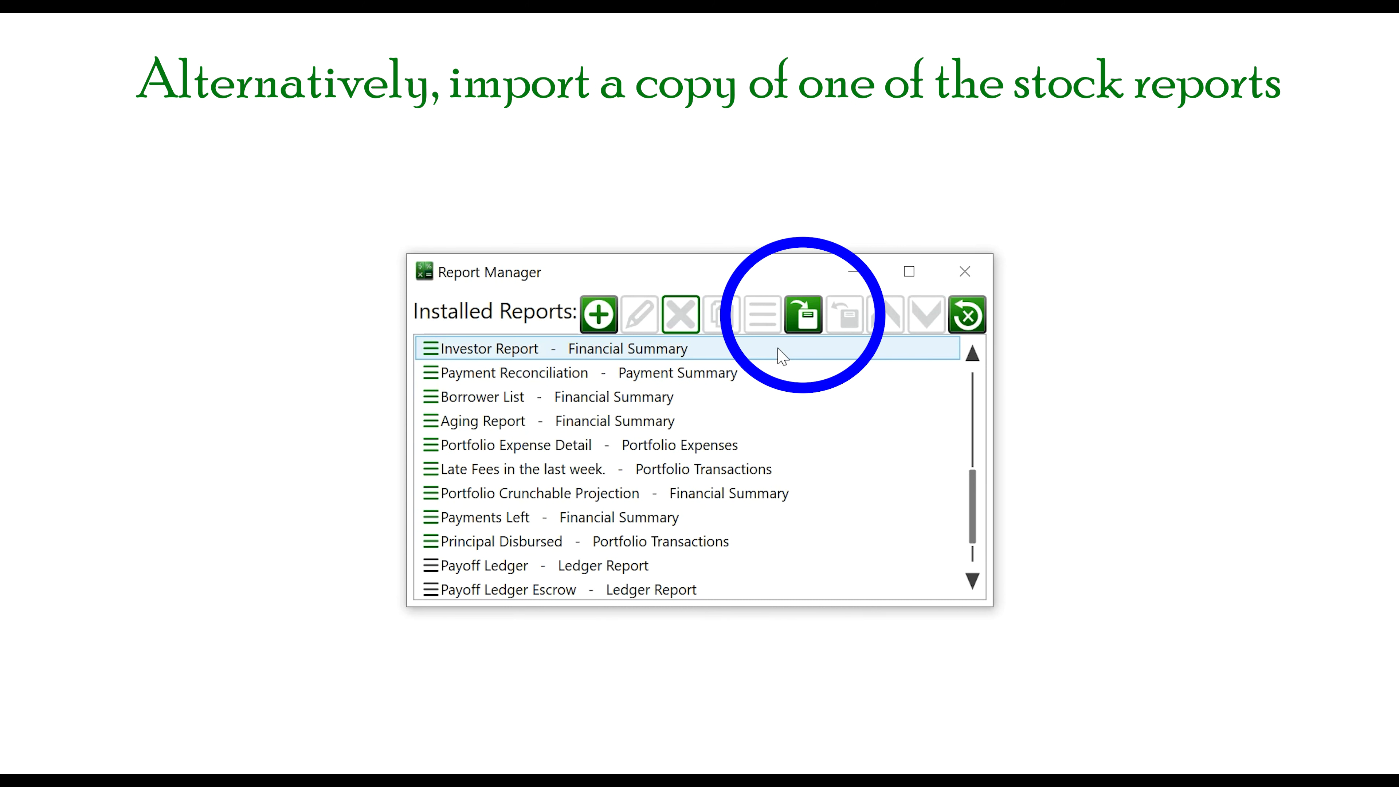
Import the stock Investor Report template and close the templates list
click(804, 315)
scroll(492, 375, down, 2)
scroll(492, 375, up, 3)
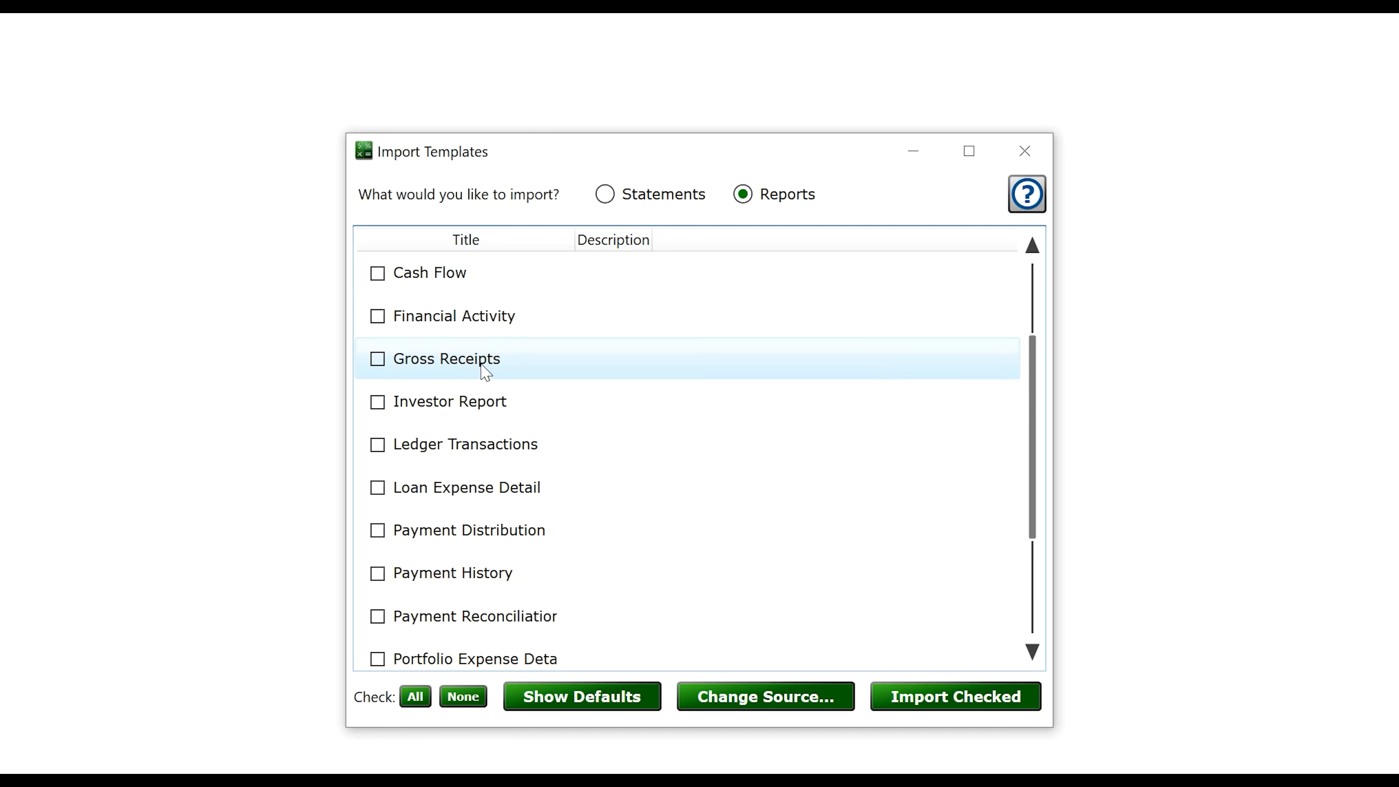
click(410, 406)
click(972, 685)
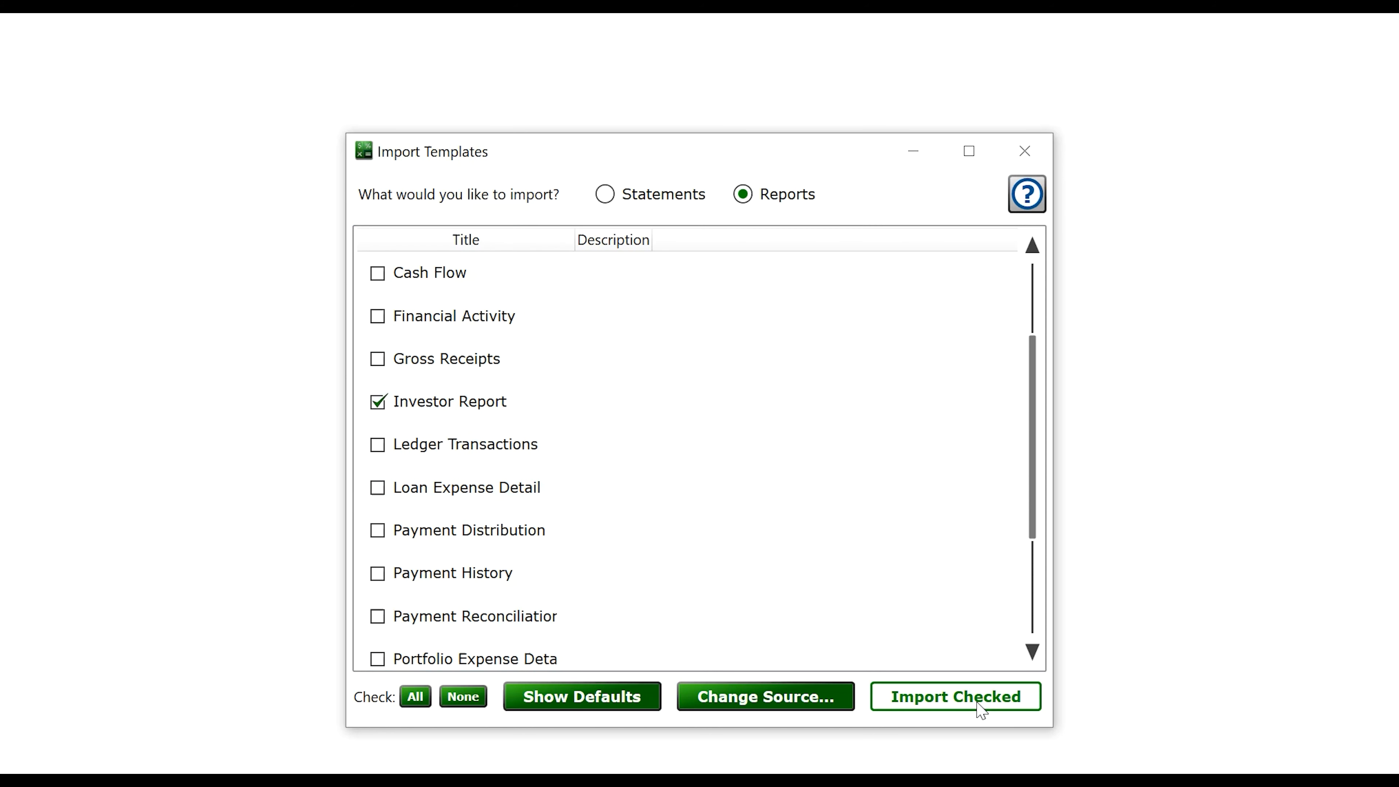
key(Return)
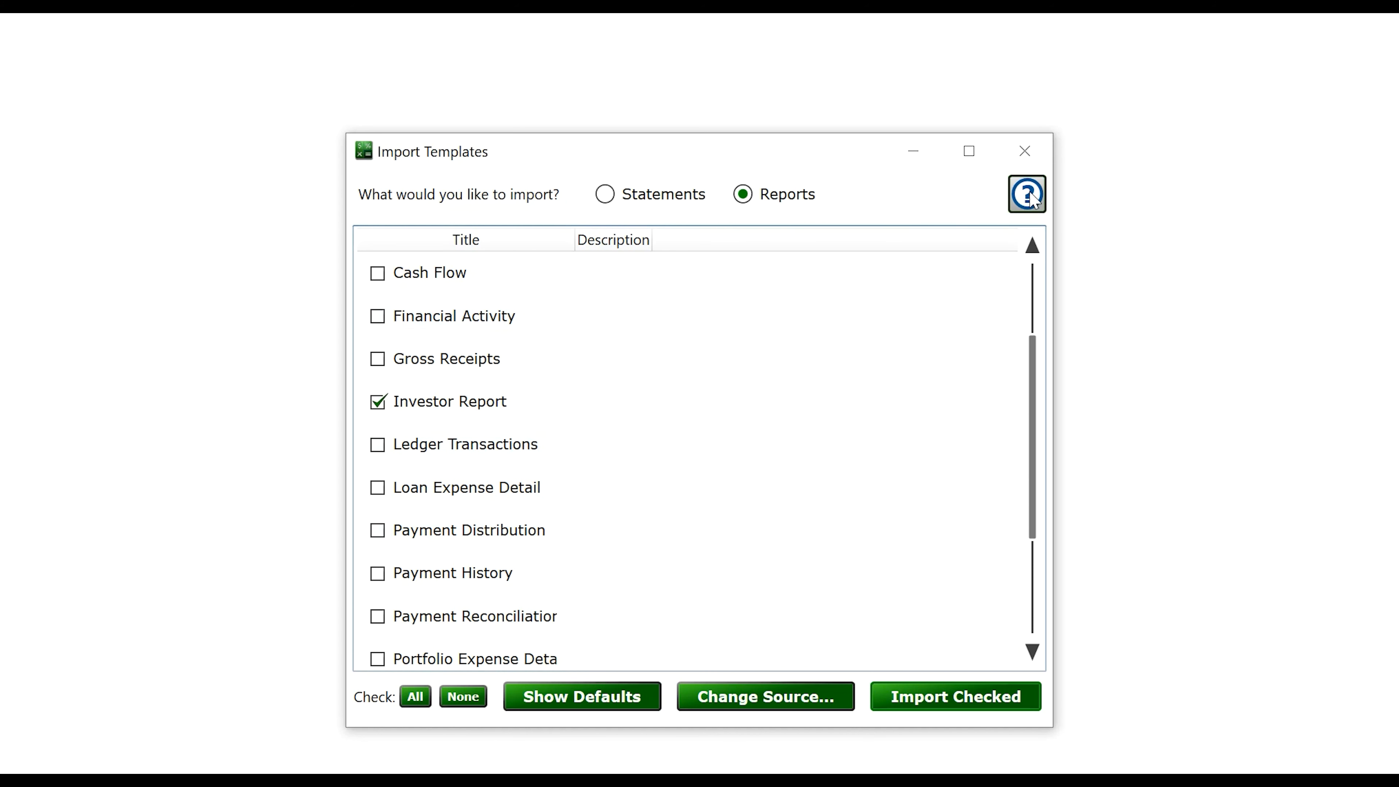
click(1024, 151)
Open the imported Investor Report2 in the Report Designer
scroll(515, 398, up, 1)
scroll(546, 407, up, 12)
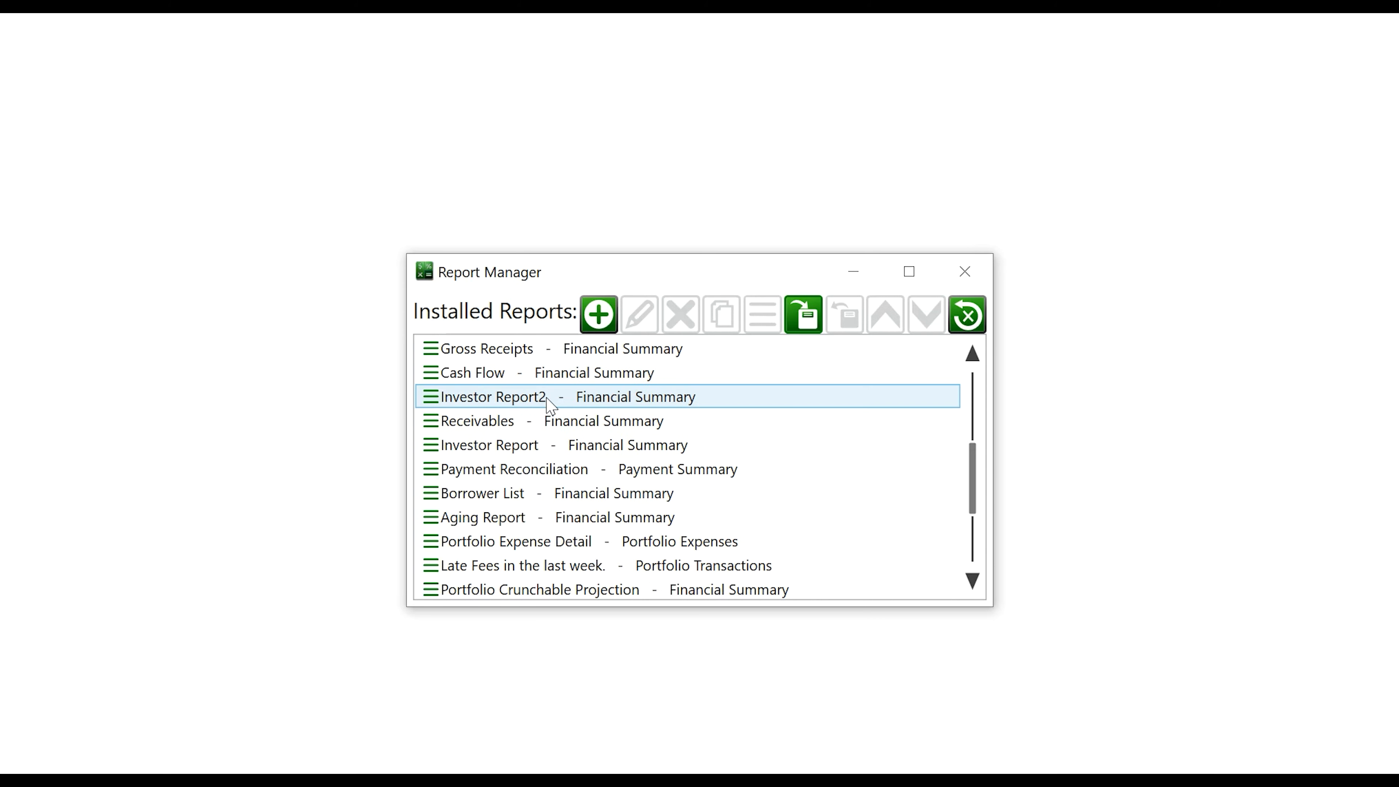
scroll(557, 419, down, 6)
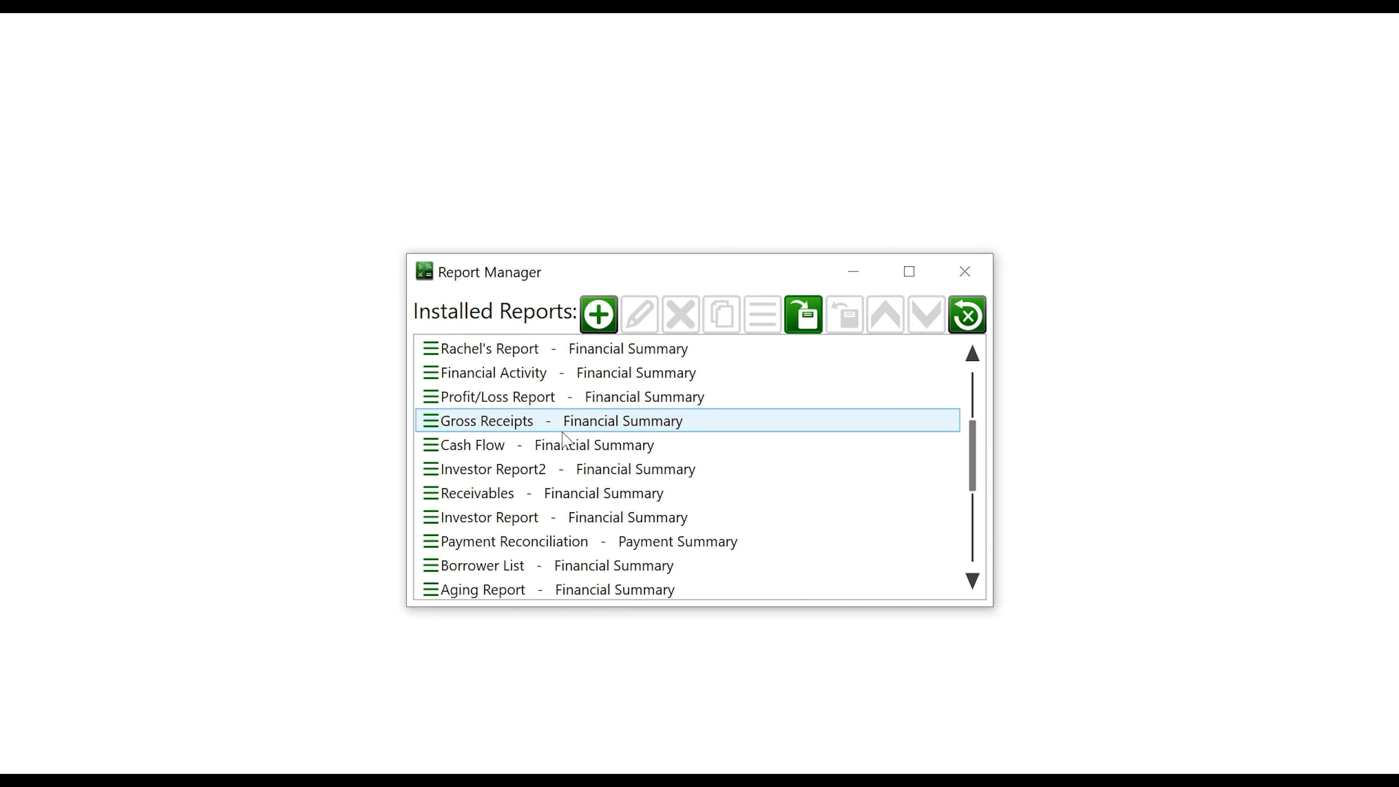
click(529, 469)
click(636, 315)
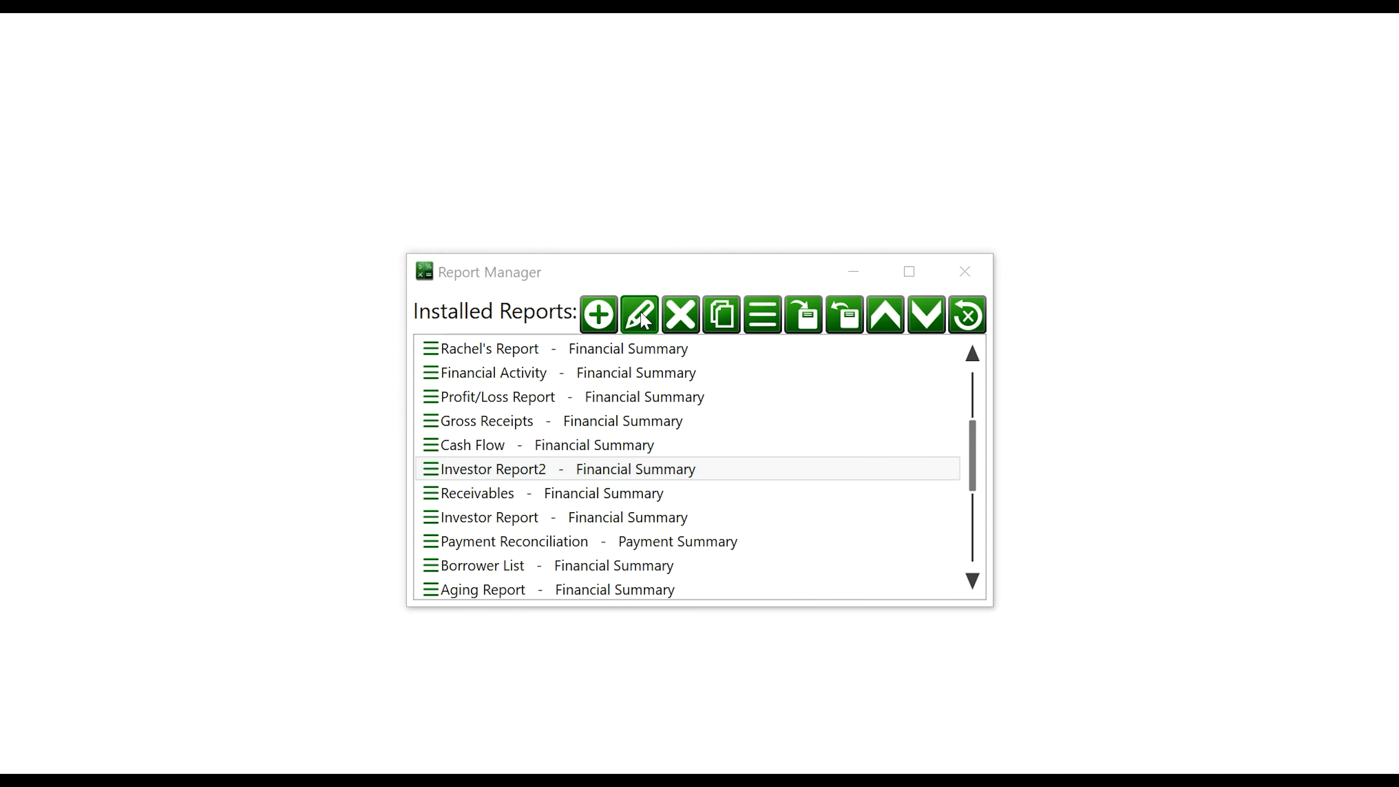
Retitle the report 'Consolidated Borrower Statement' and erase its description
click(592, 113)
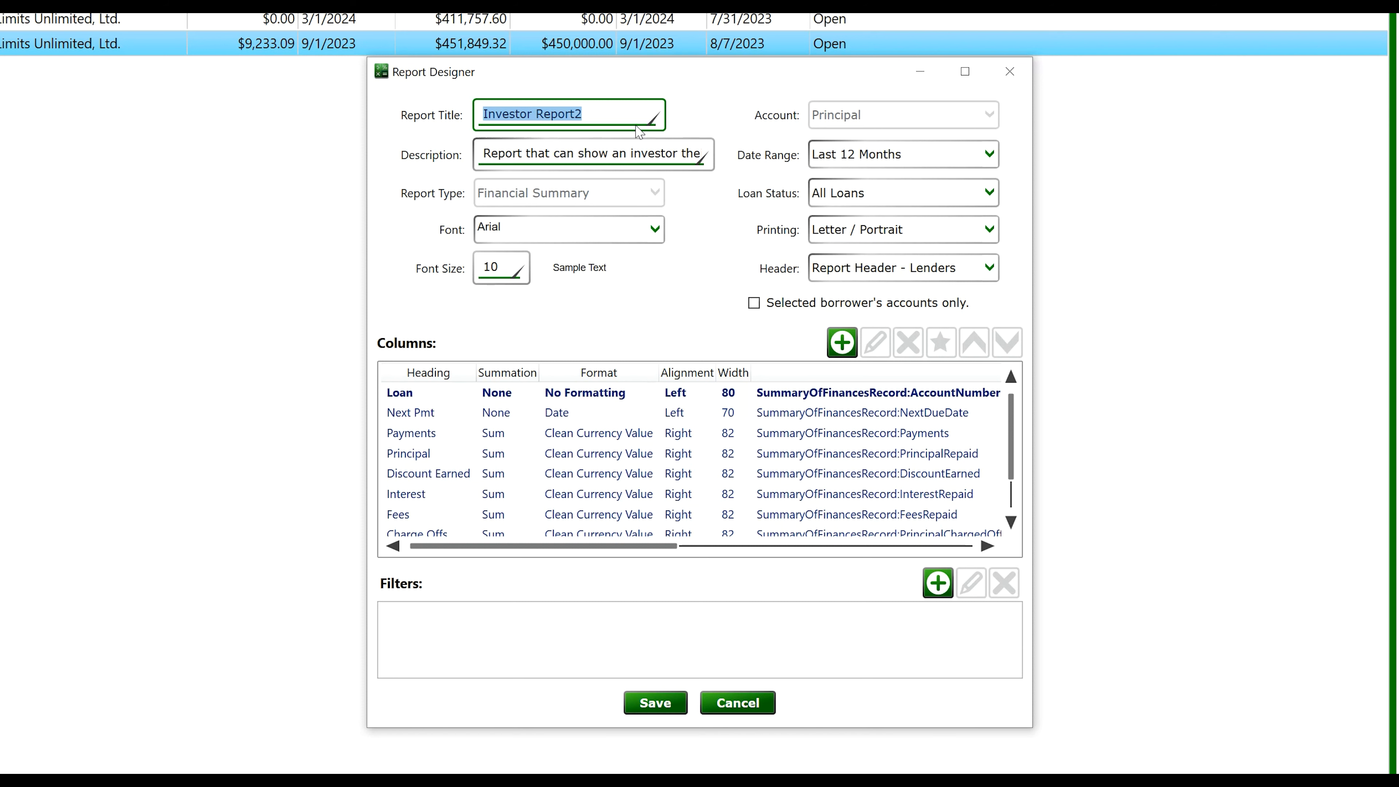
text(Consolidated Borro)
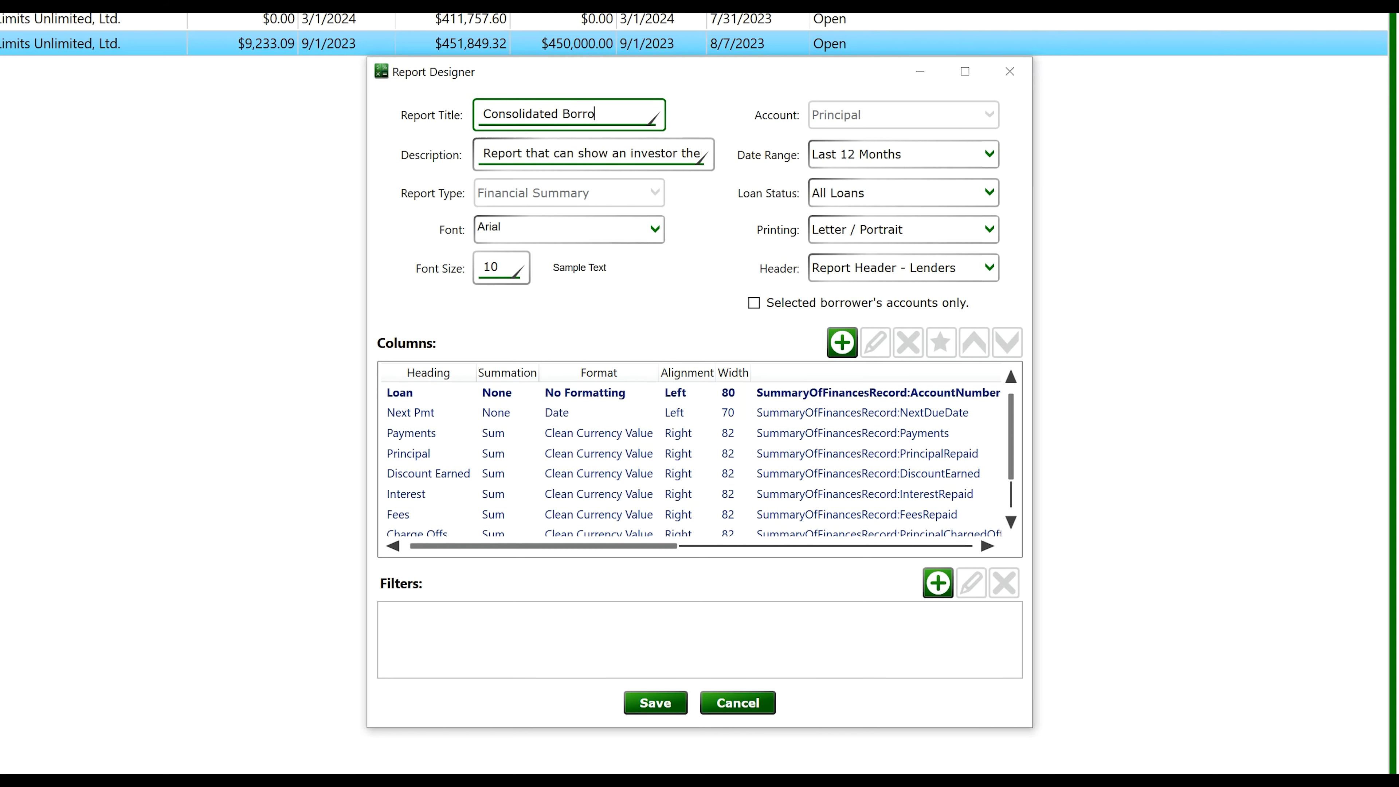
text(wer Statement)
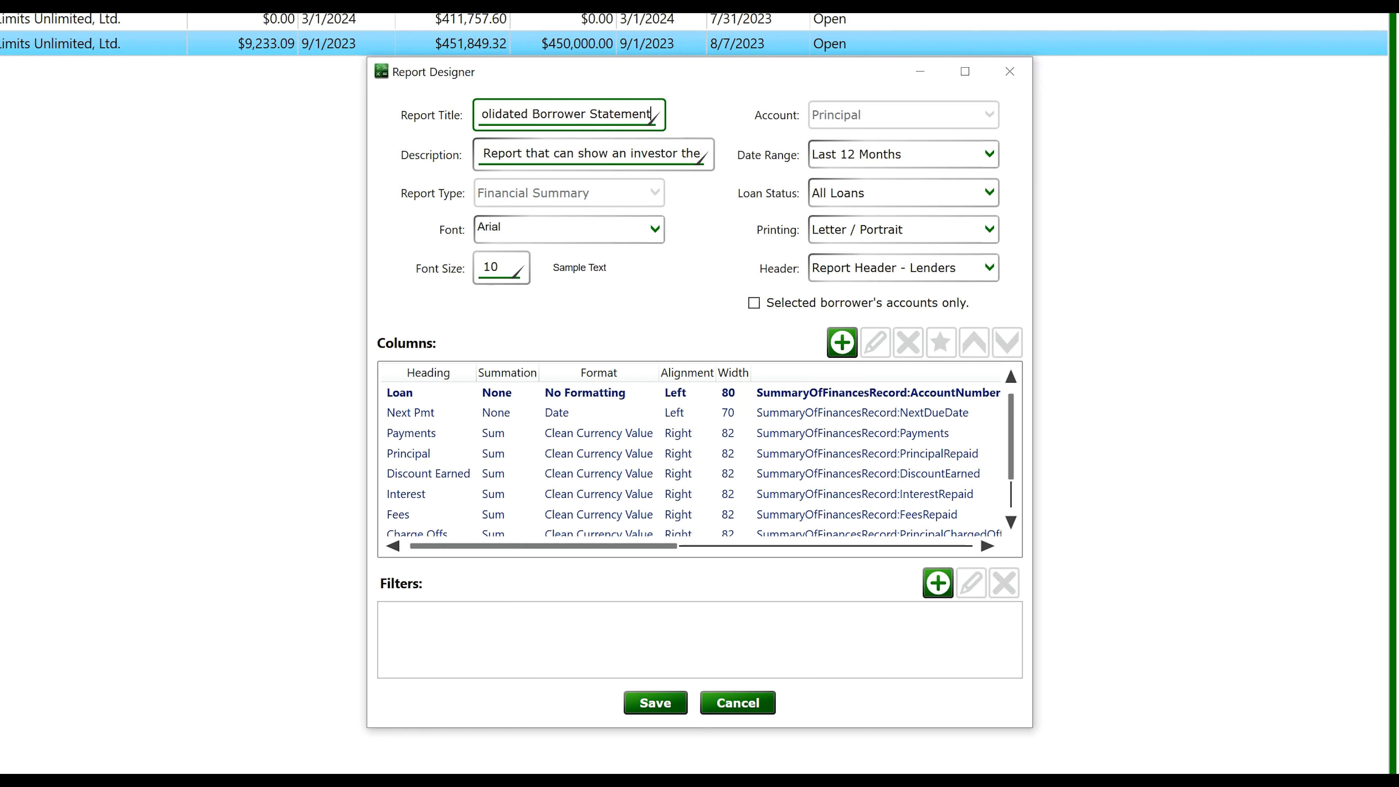
drag(704, 160, 469, 159)
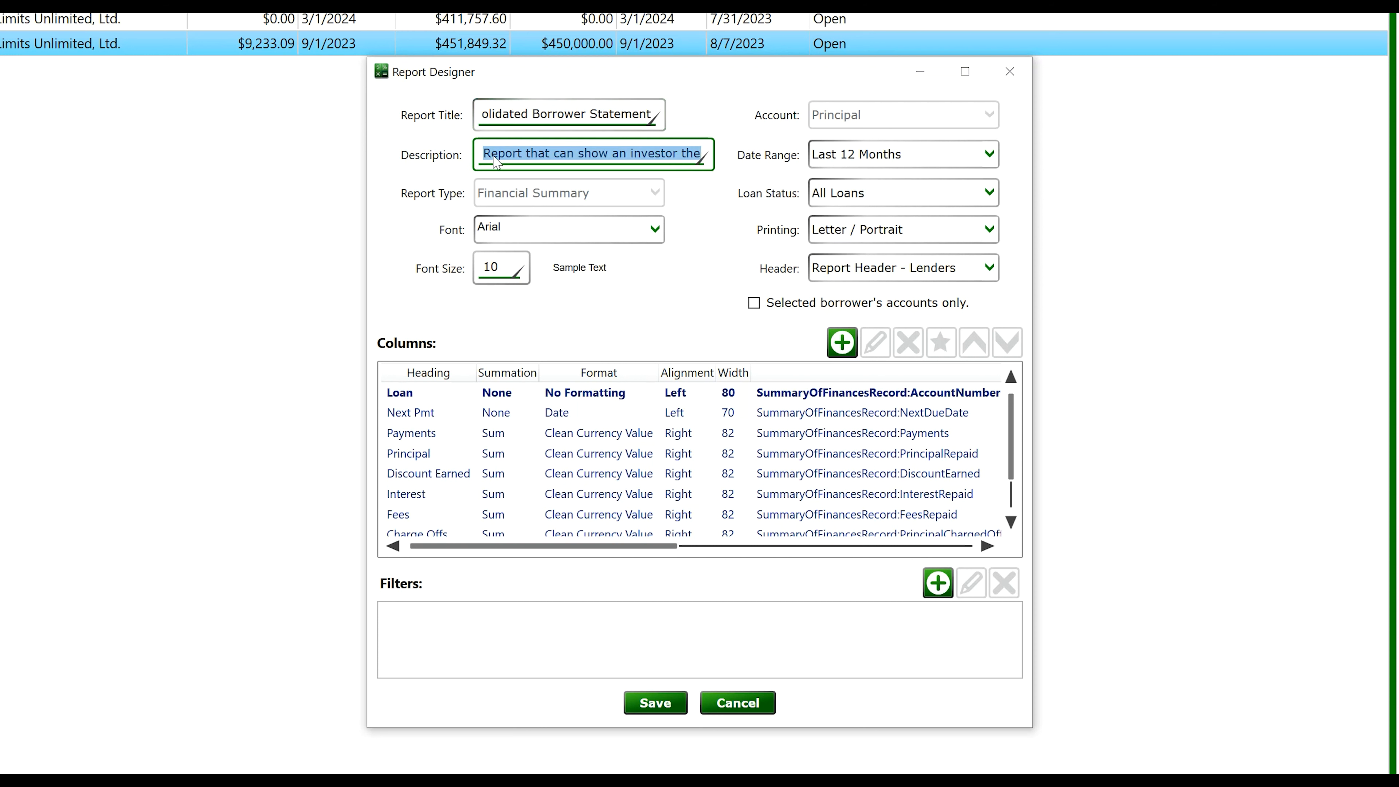
key(BackSpace)
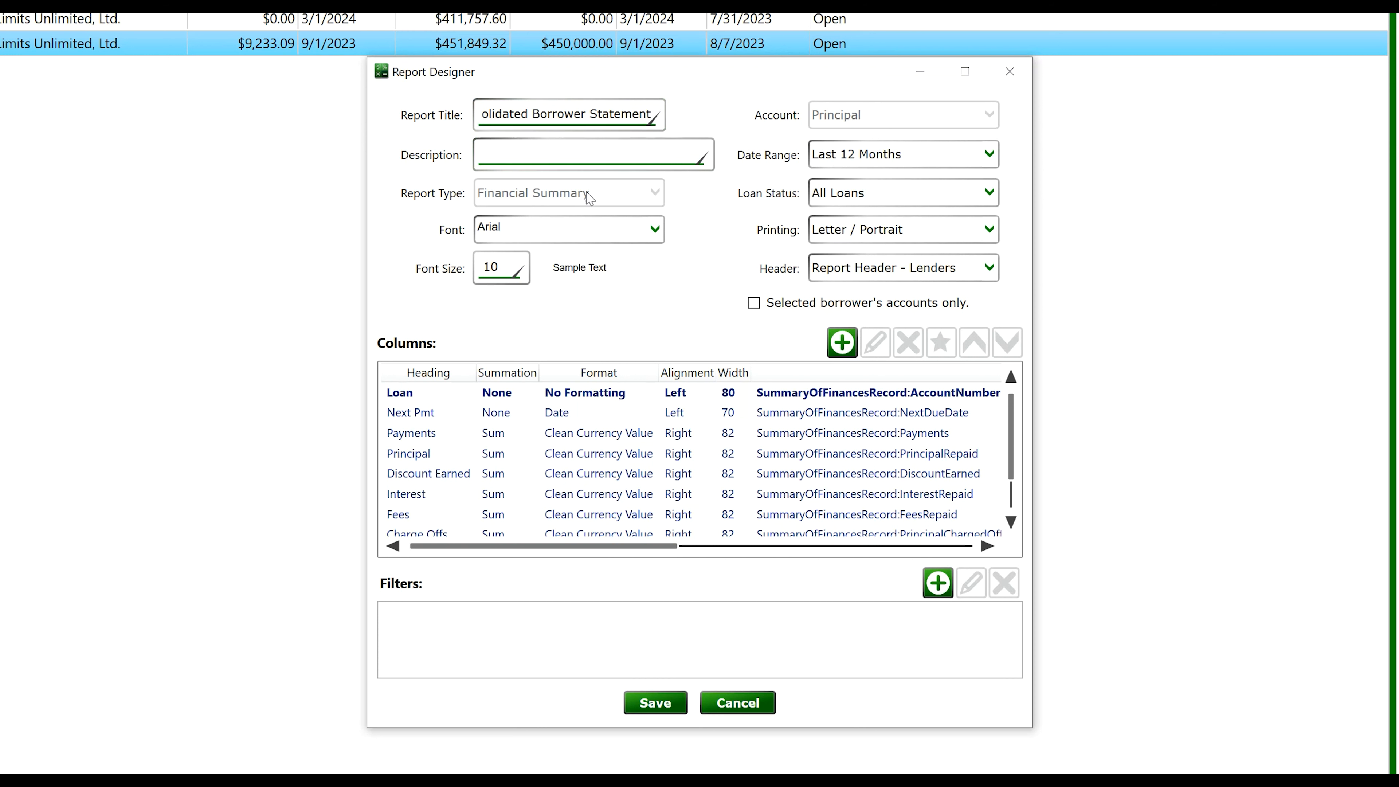
Set the date range to All Time and limit it to selected borrower's accounts only
click(988, 155)
click(986, 178)
click(924, 305)
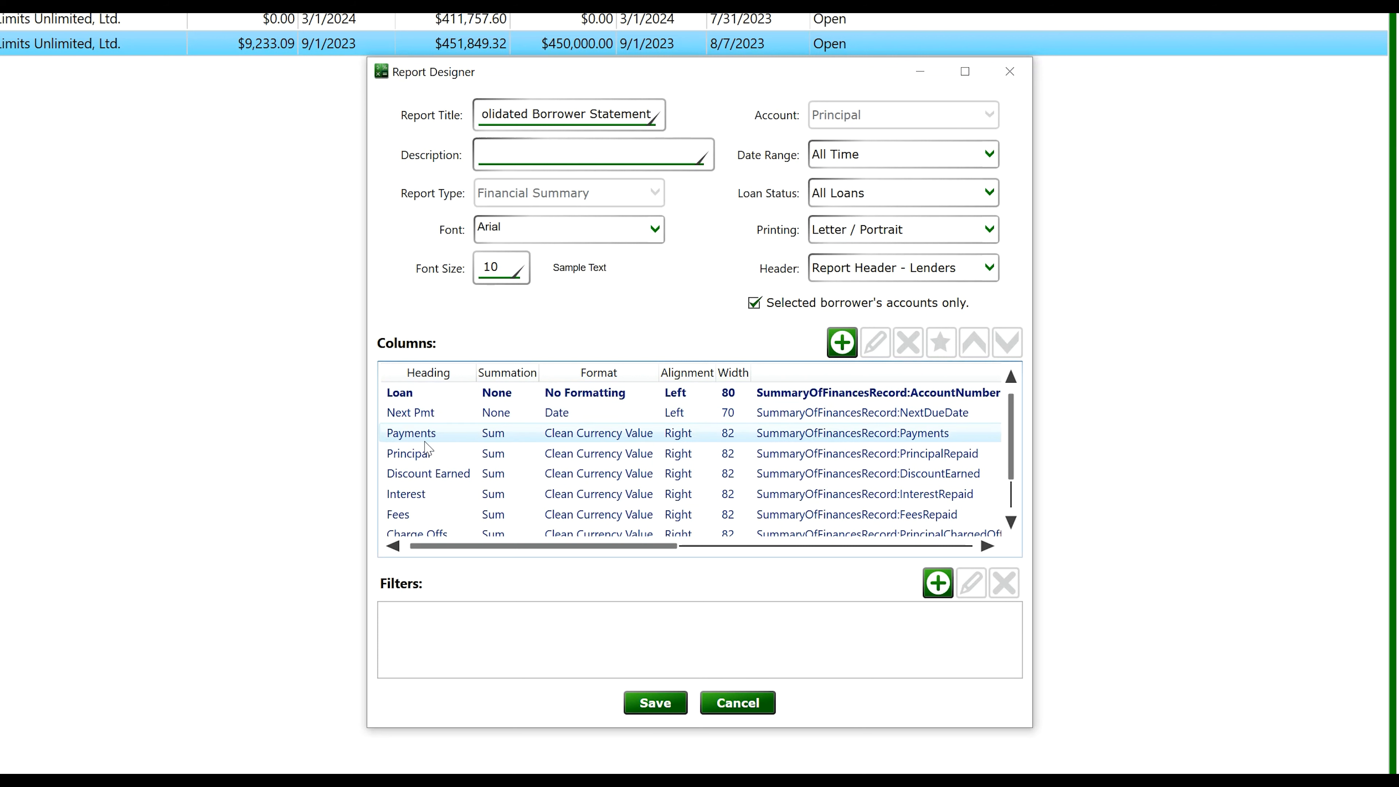
Delete the Discount Earned, Charge Offs and Profit columns, then save the report design
click(441, 474)
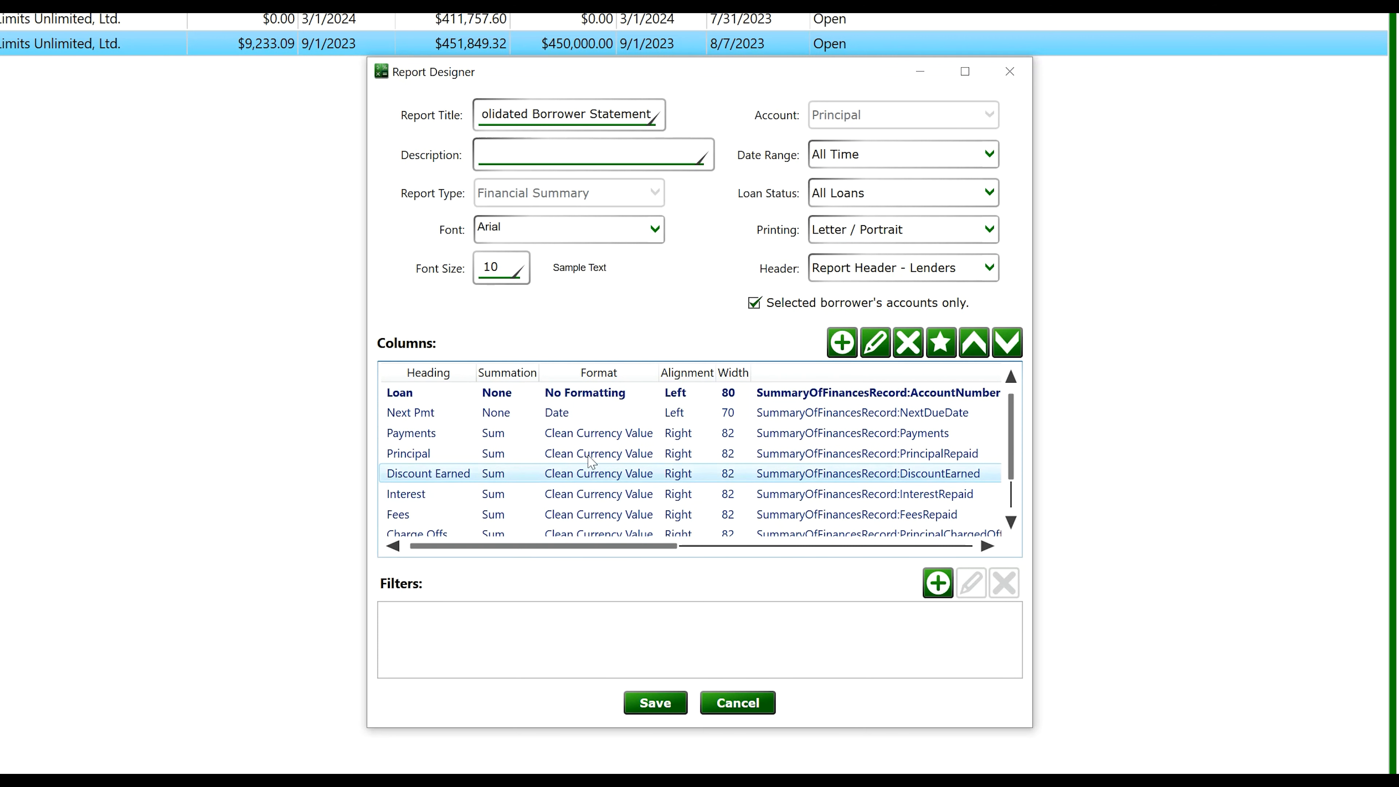
click(922, 353)
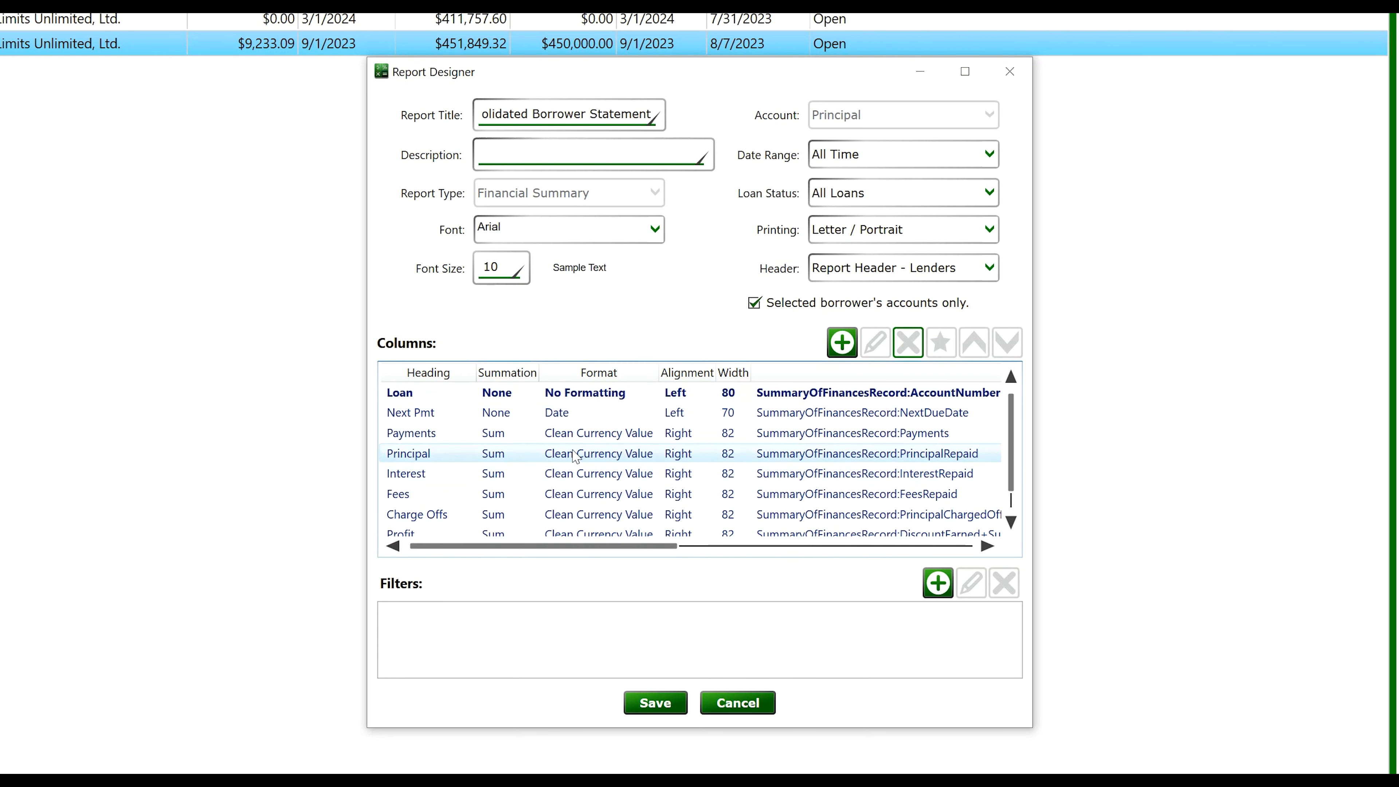
scroll(419, 482, down, 1)
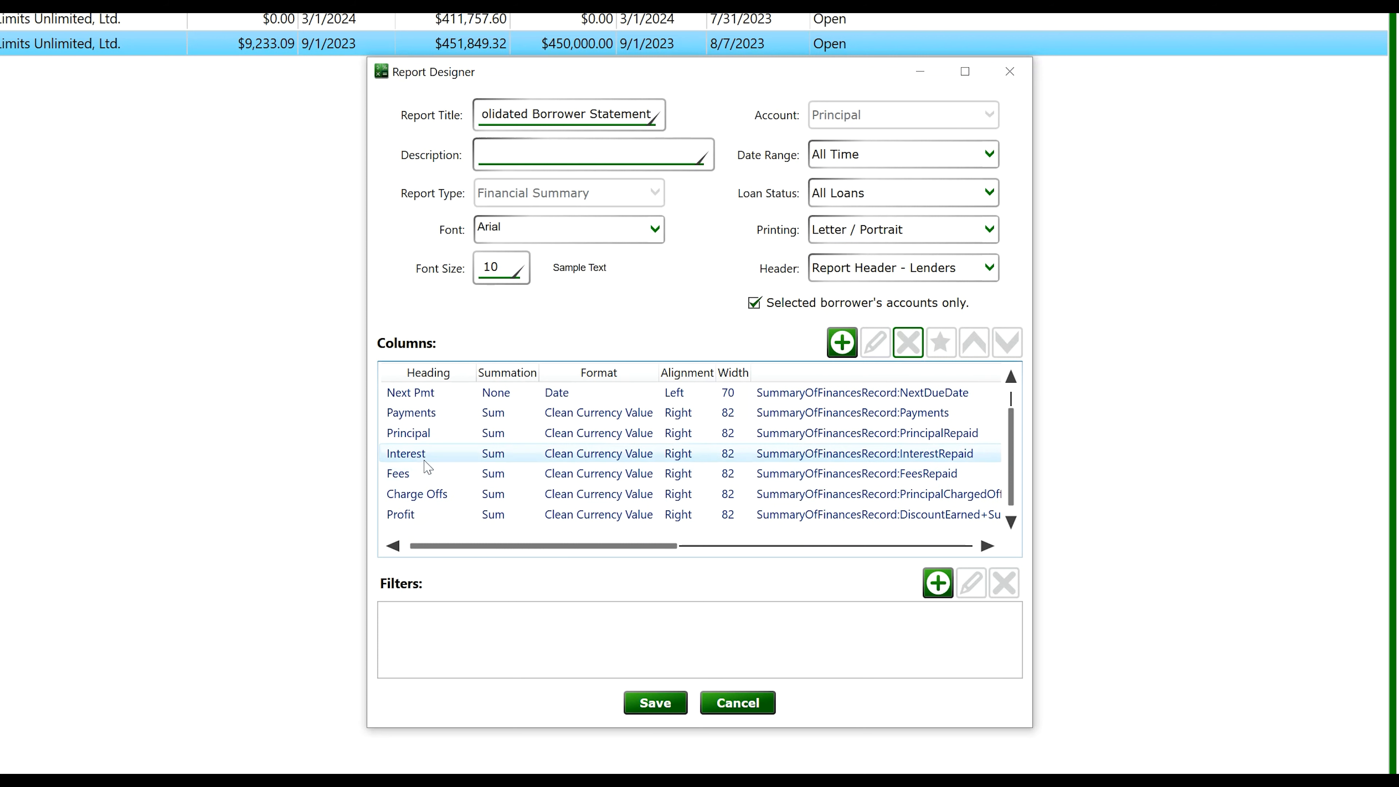
click(427, 493)
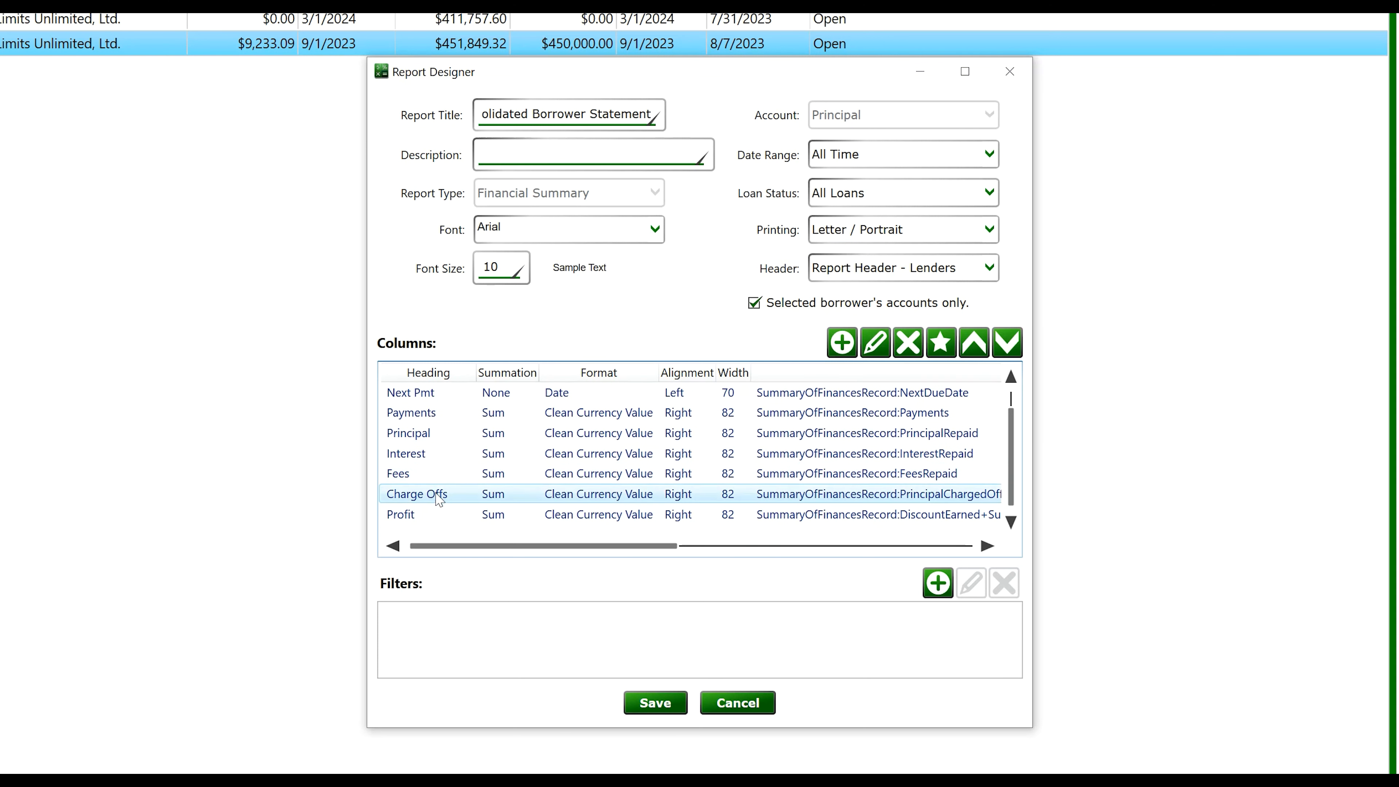
key(Delete)
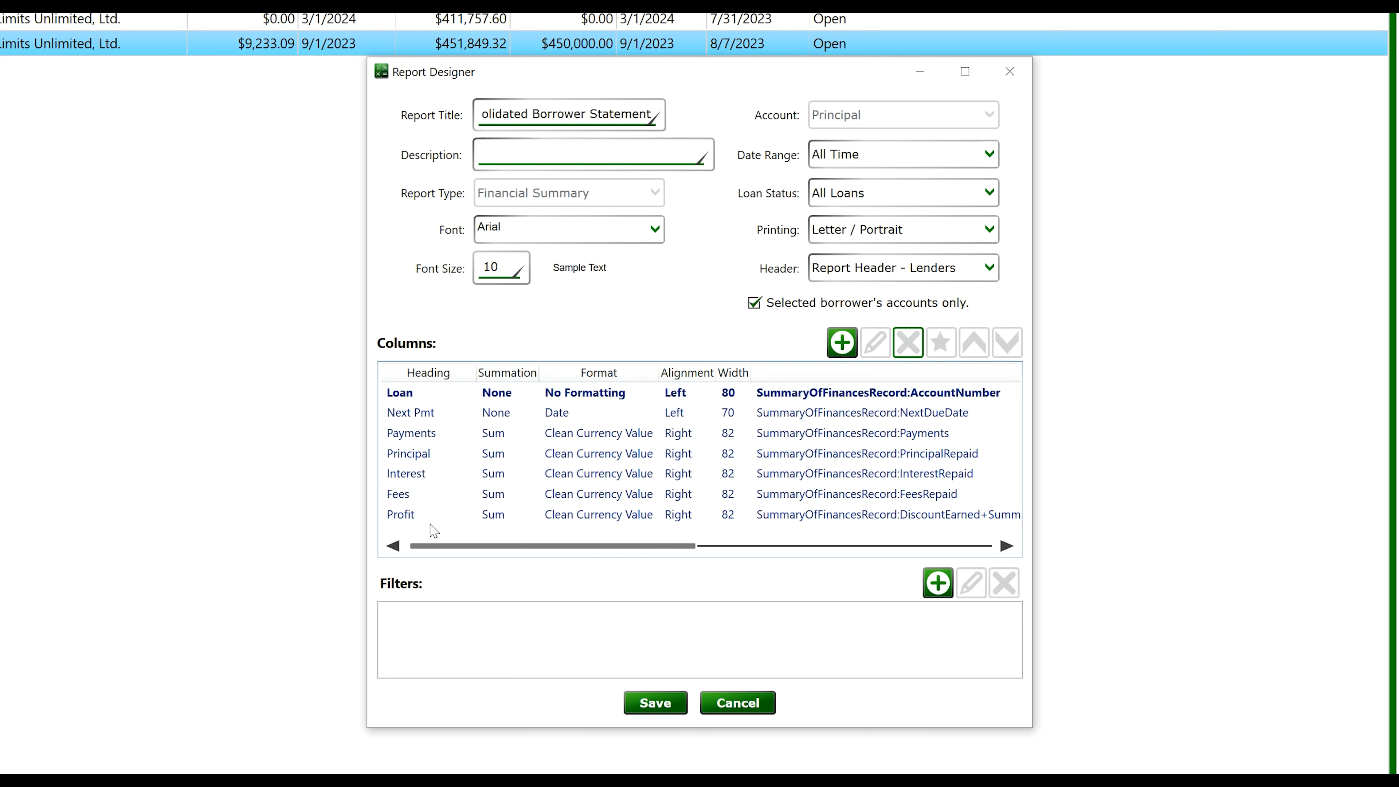
click(432, 515)
click(910, 343)
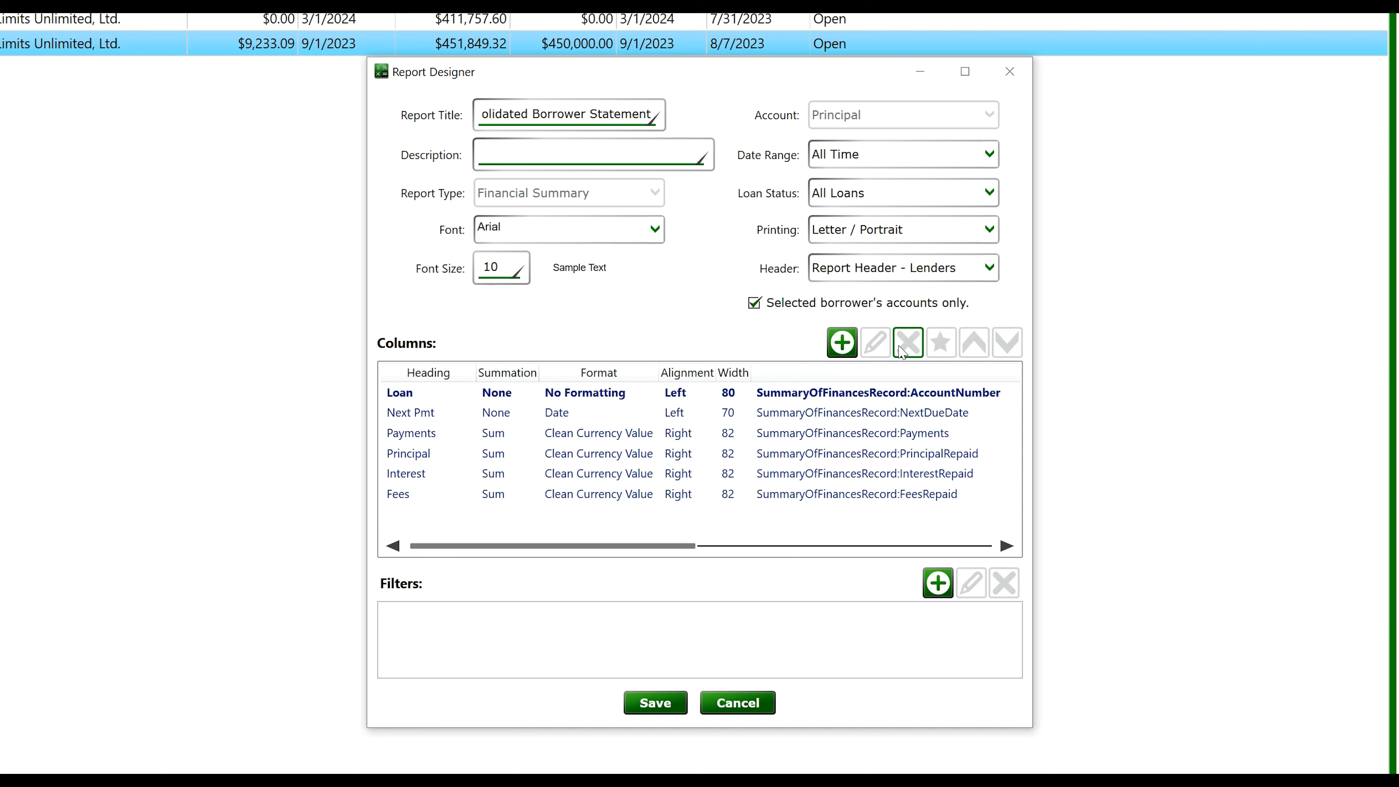
click(667, 708)
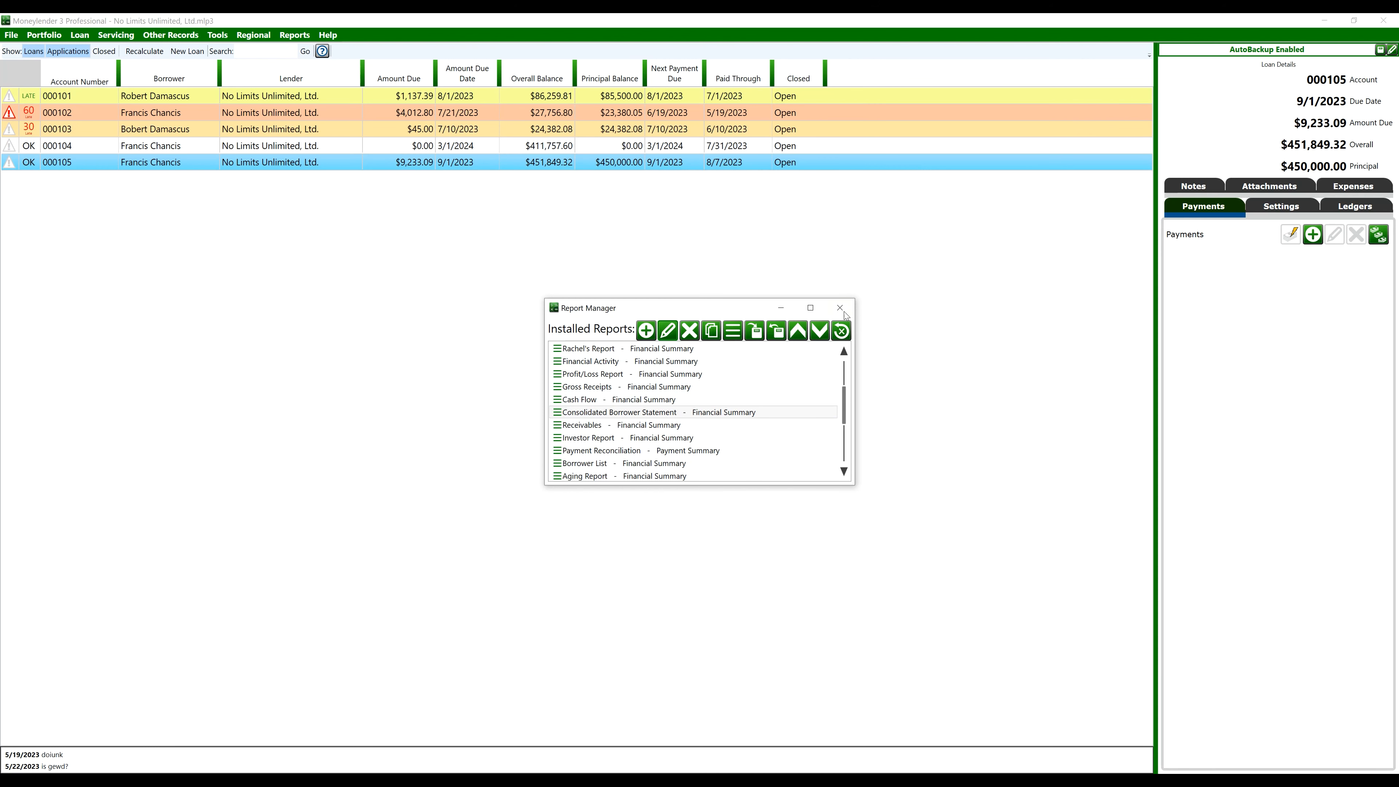
Close the Report Manager, select loan 000102, and preview a report from the Reports menu
click(839, 307)
click(301, 147)
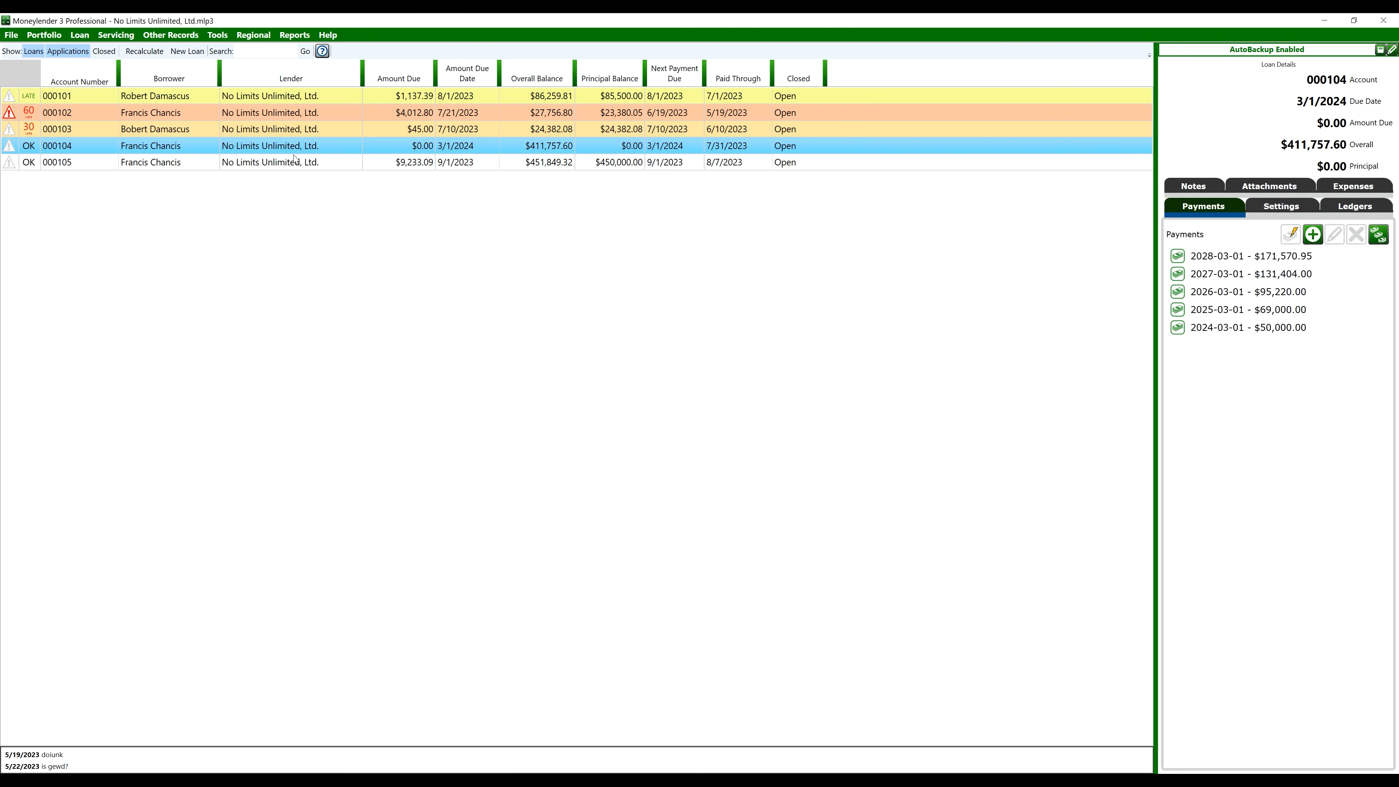
click(293, 161)
click(141, 114)
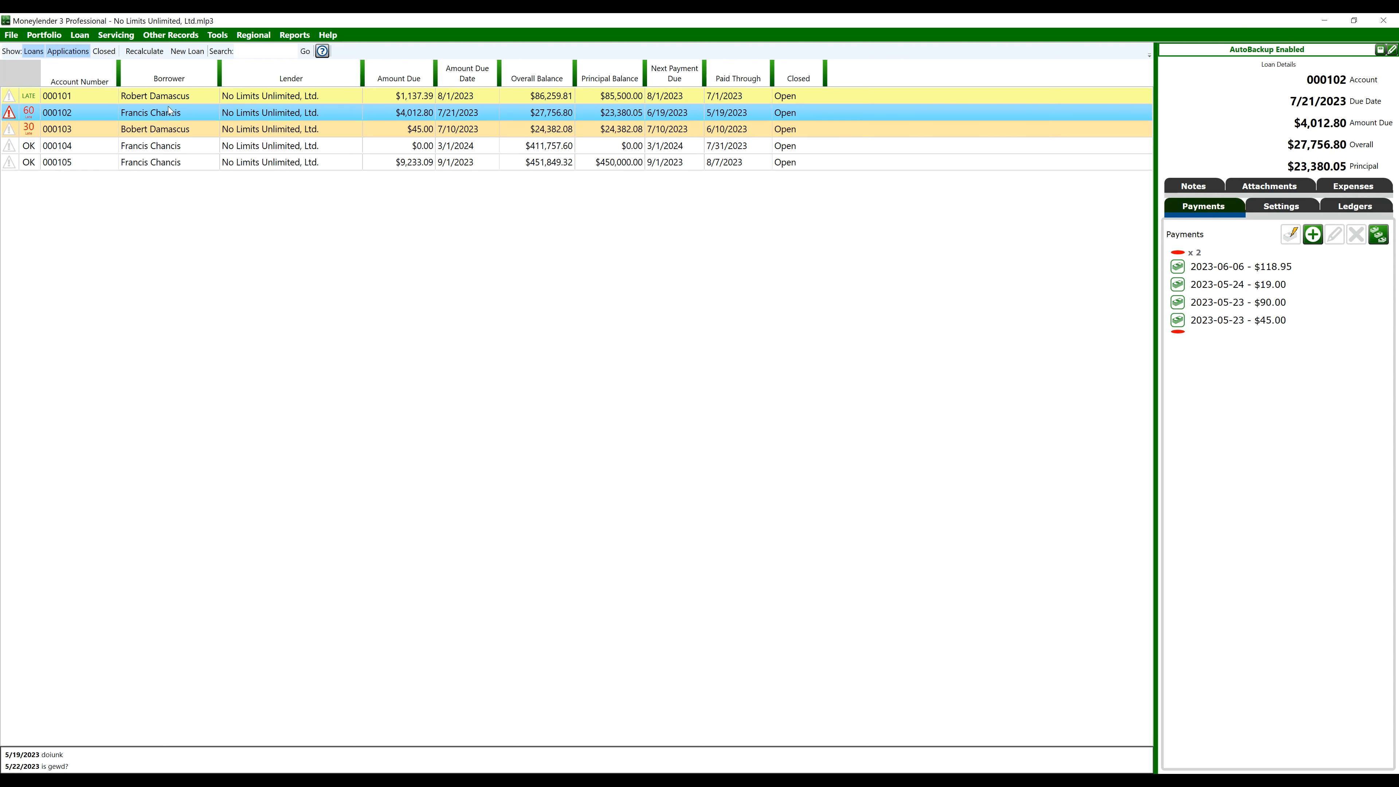
click(295, 34)
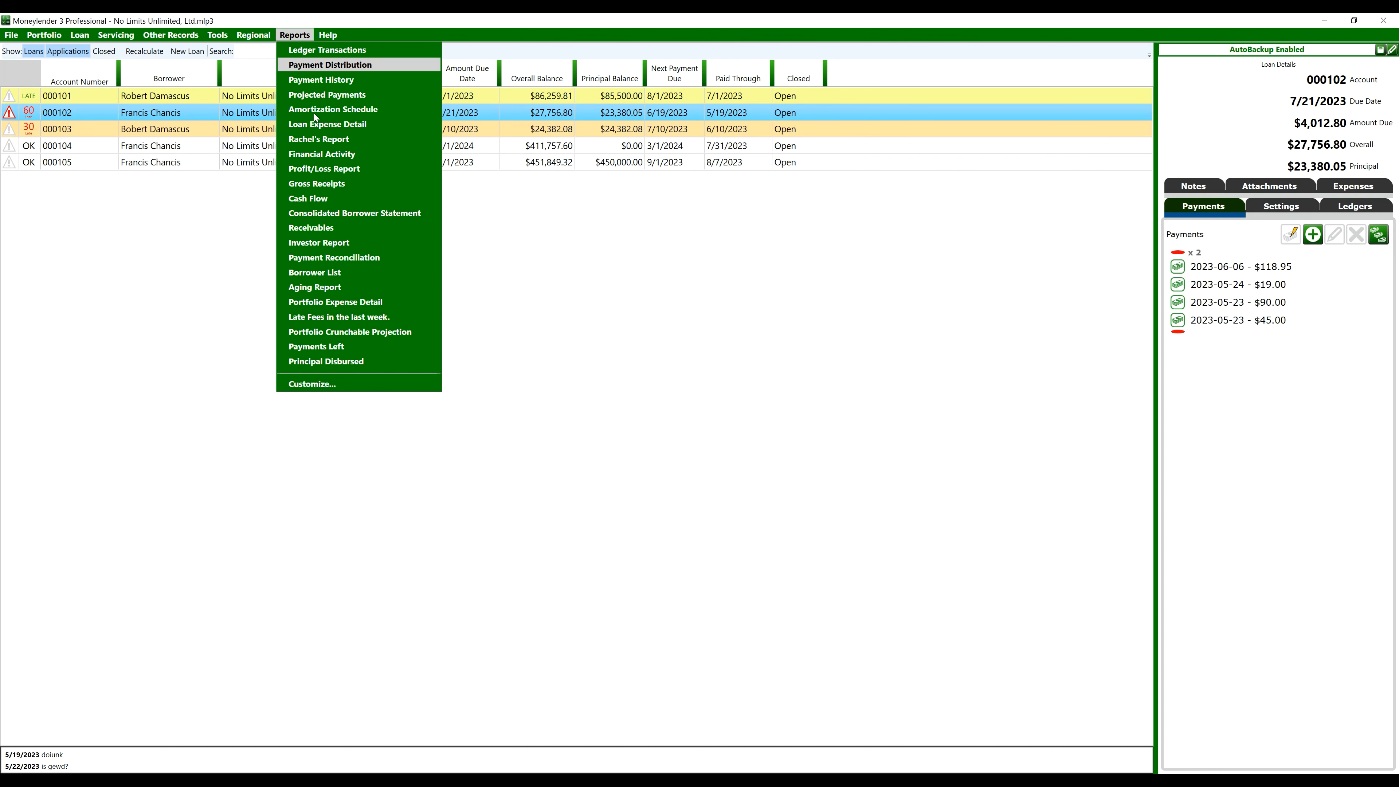
click(348, 214)
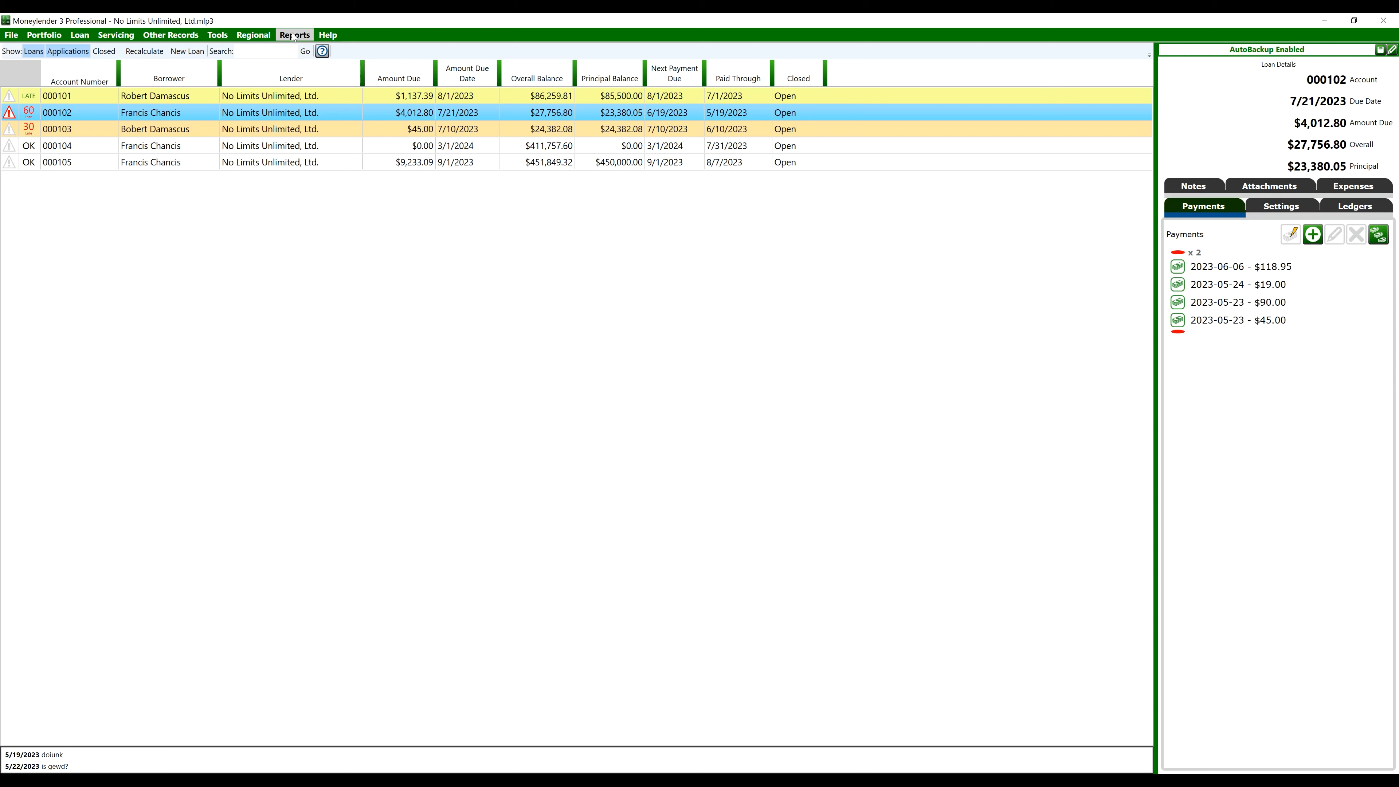
Reopen Consolidated Borrower Statement in Report Designer and start a new Principal Balance column
click(295, 35)
click(354, 384)
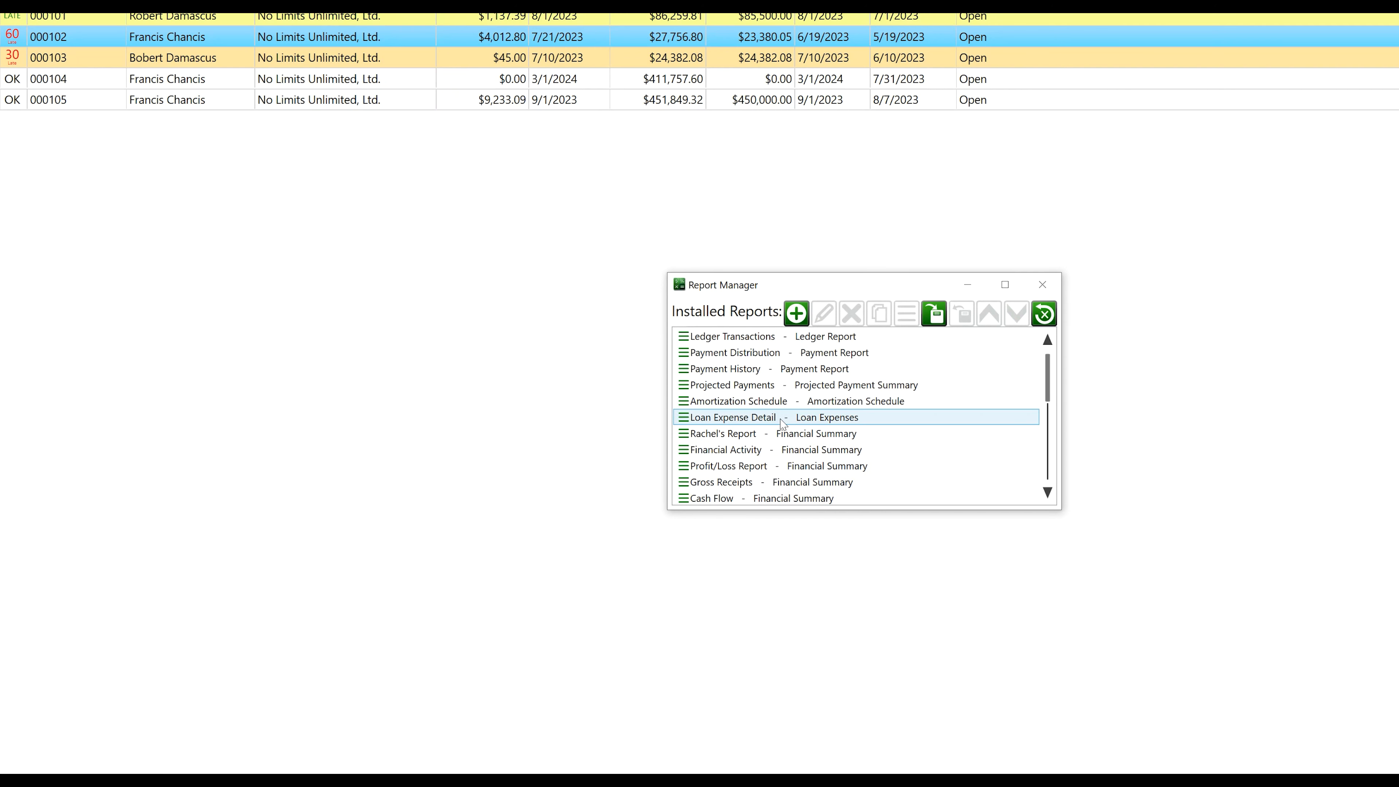
scroll(631, 413, down, 1)
click(631, 454)
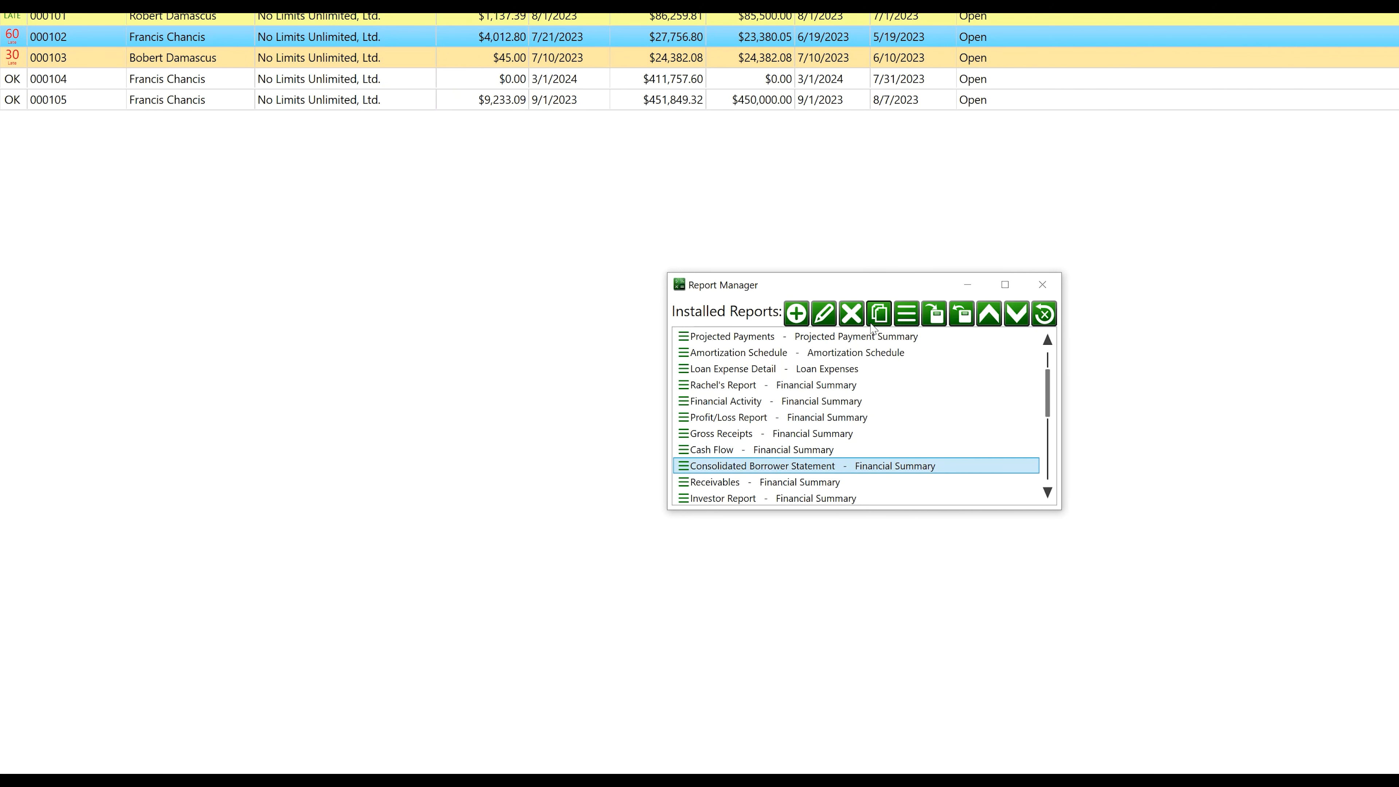
click(824, 315)
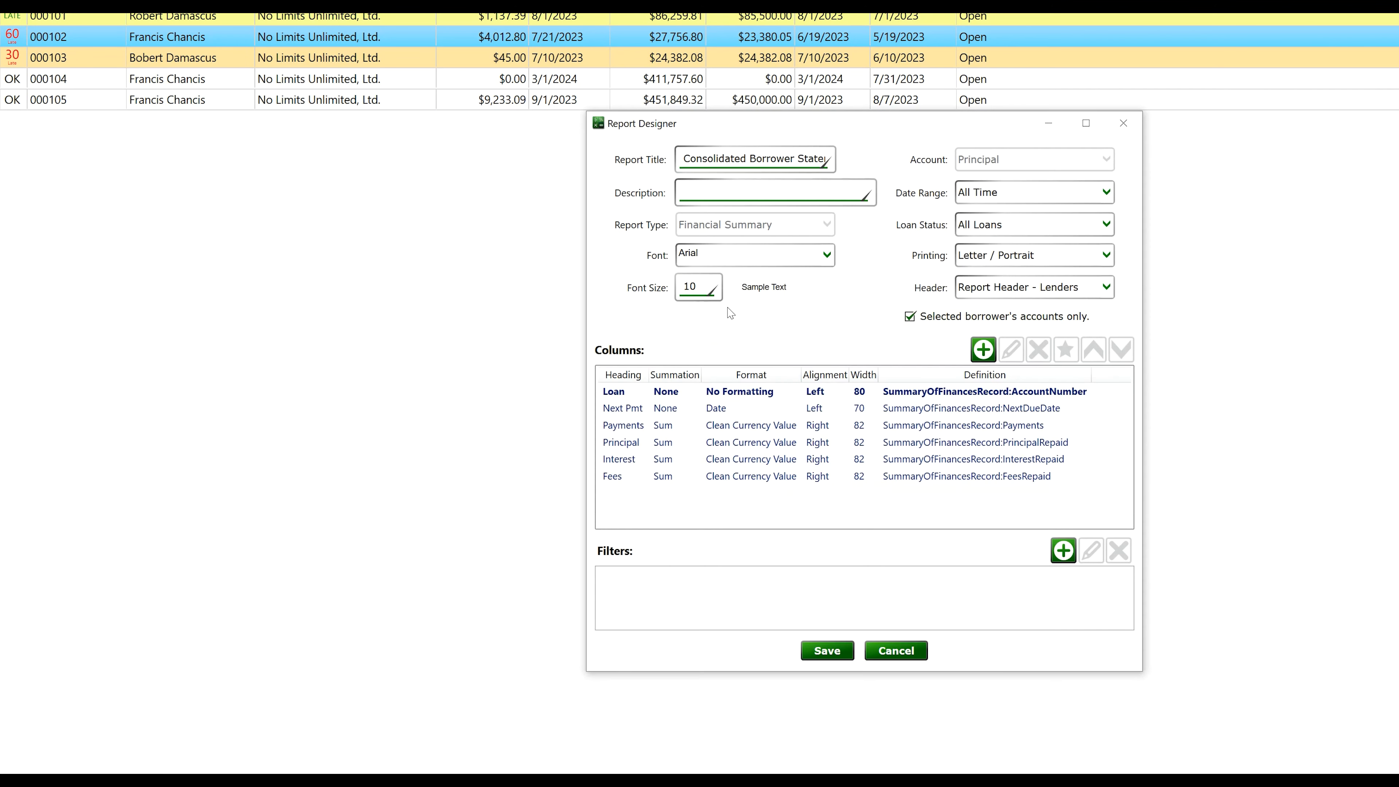
click(983, 349)
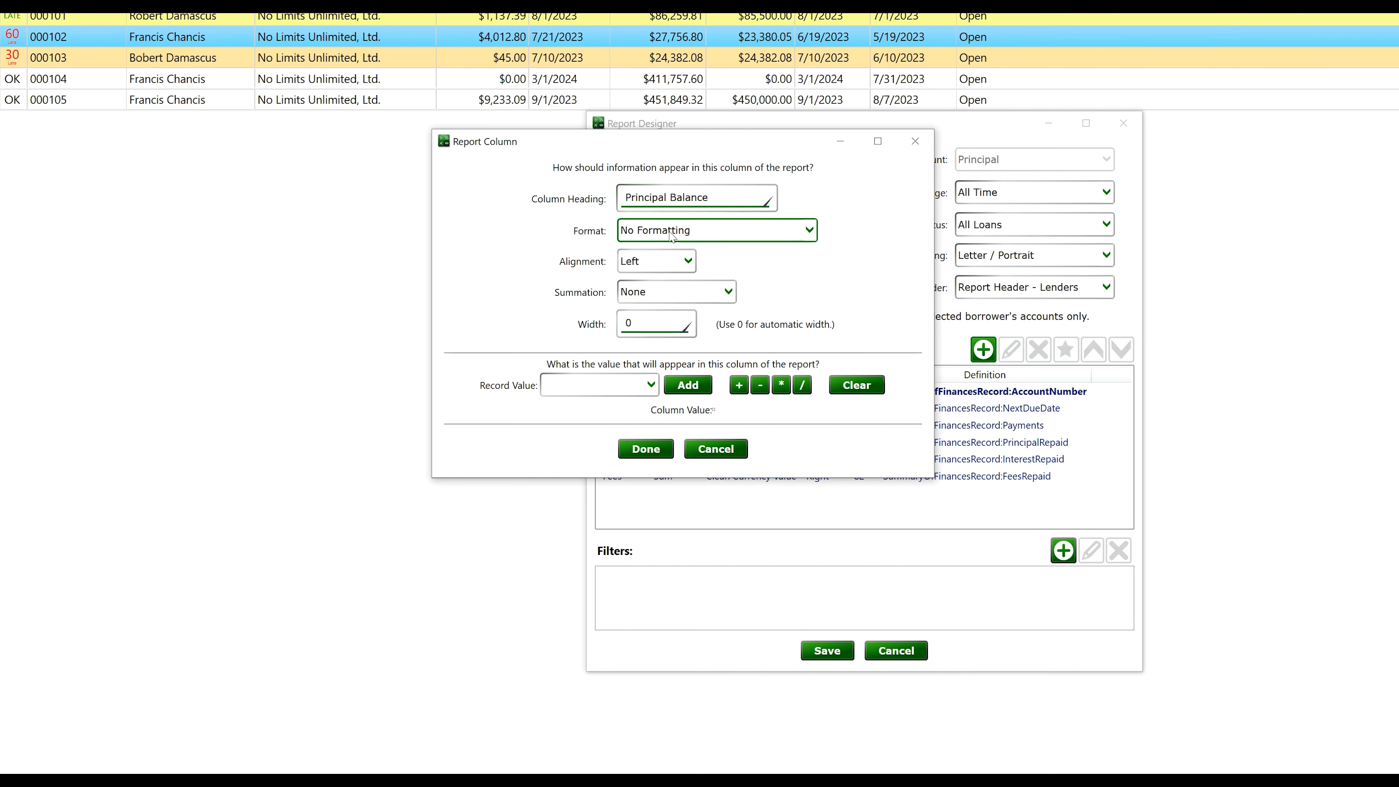
Give the column Clean Currency Value format, right alignment, Sum summation and width 92
click(683, 230)
click(683, 297)
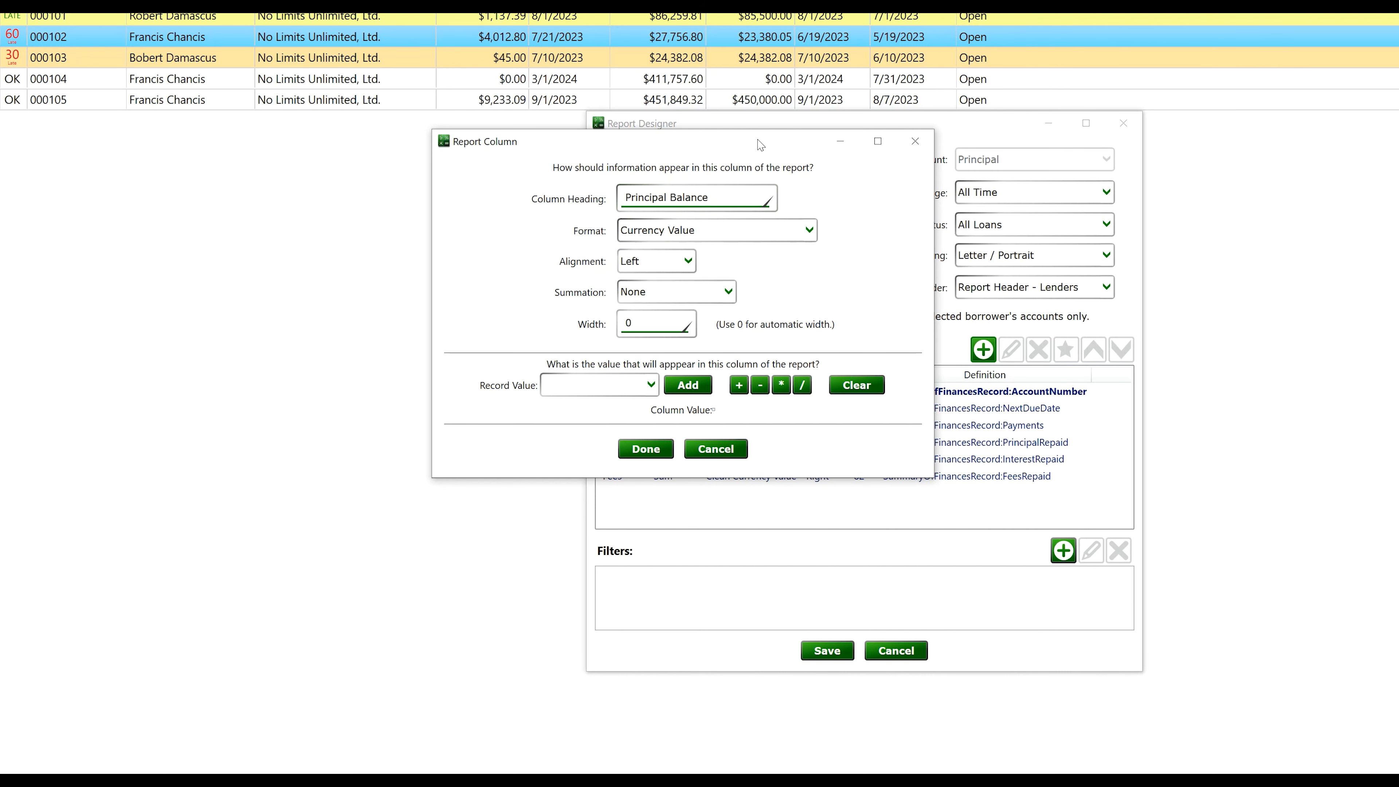
drag(760, 148, 514, 173)
click(495, 253)
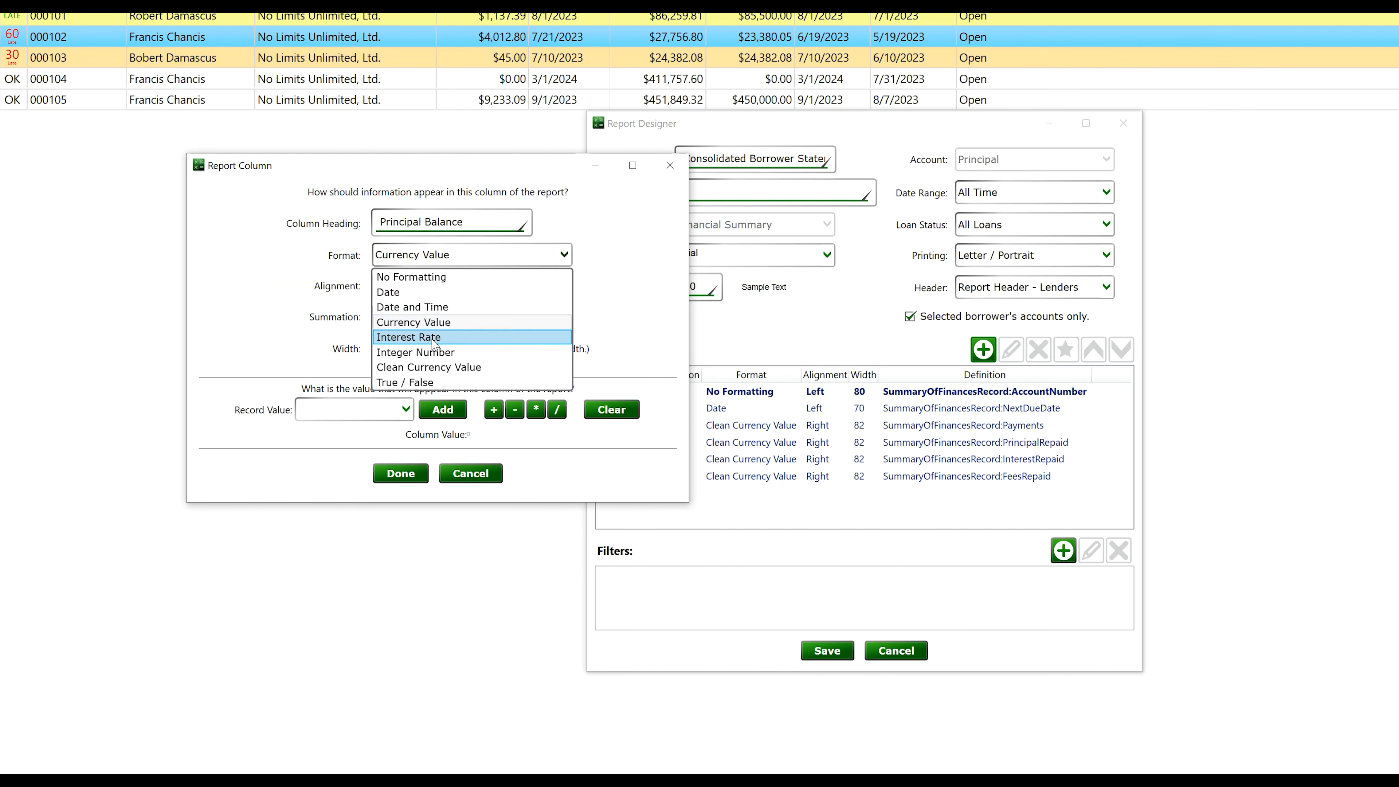
click(424, 365)
click(407, 290)
click(417, 335)
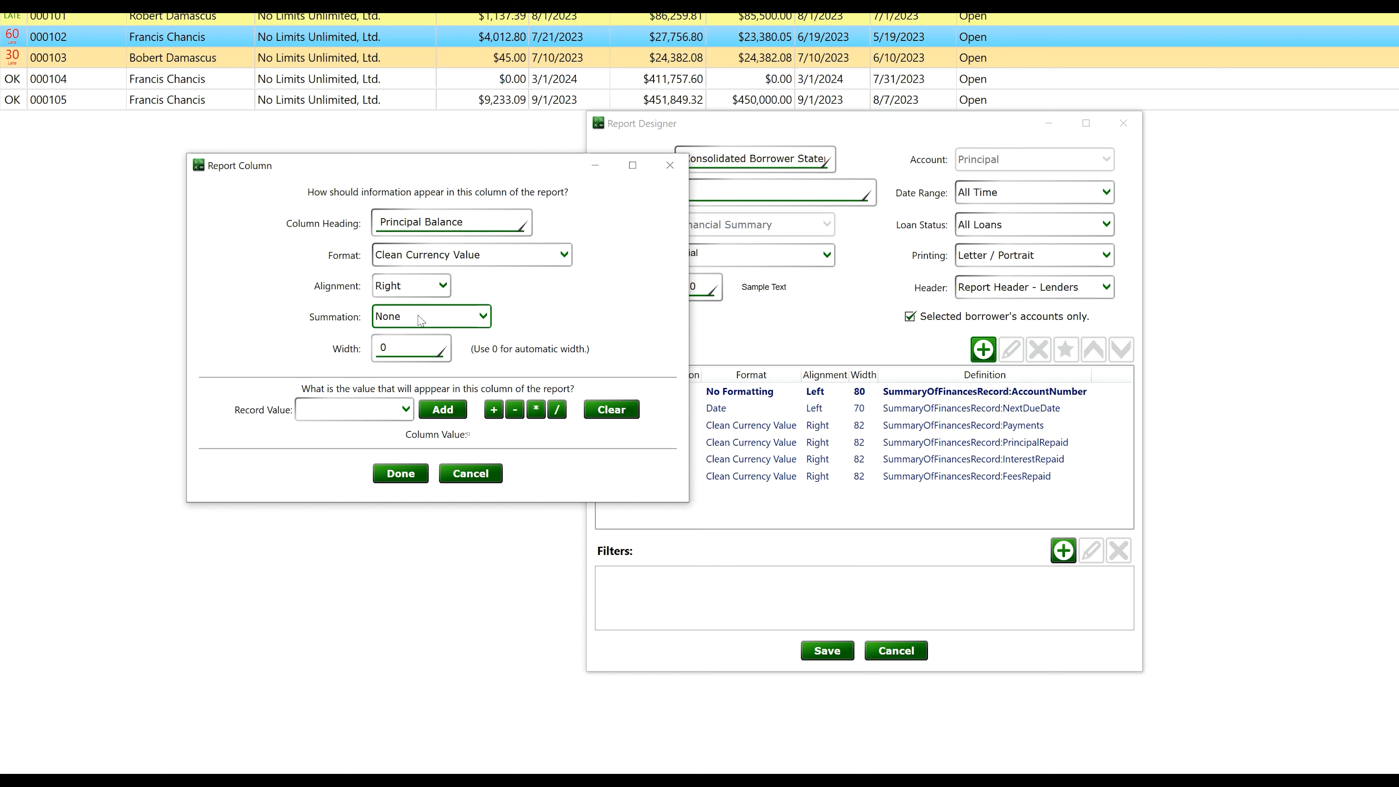
click(421, 319)
click(410, 373)
click(404, 345)
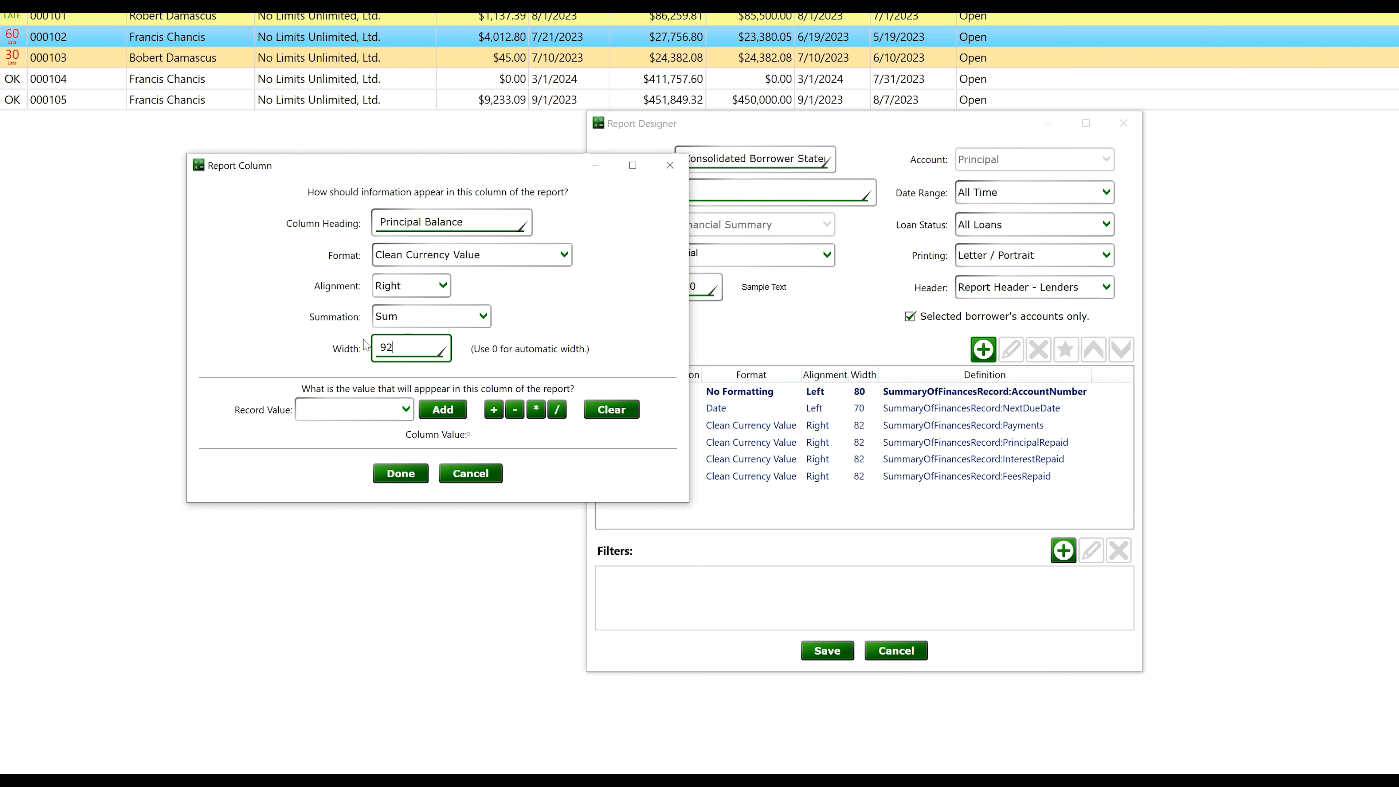
Set the column's record value to PrincipalOutstanding, add the column, and save the report
click(386, 409)
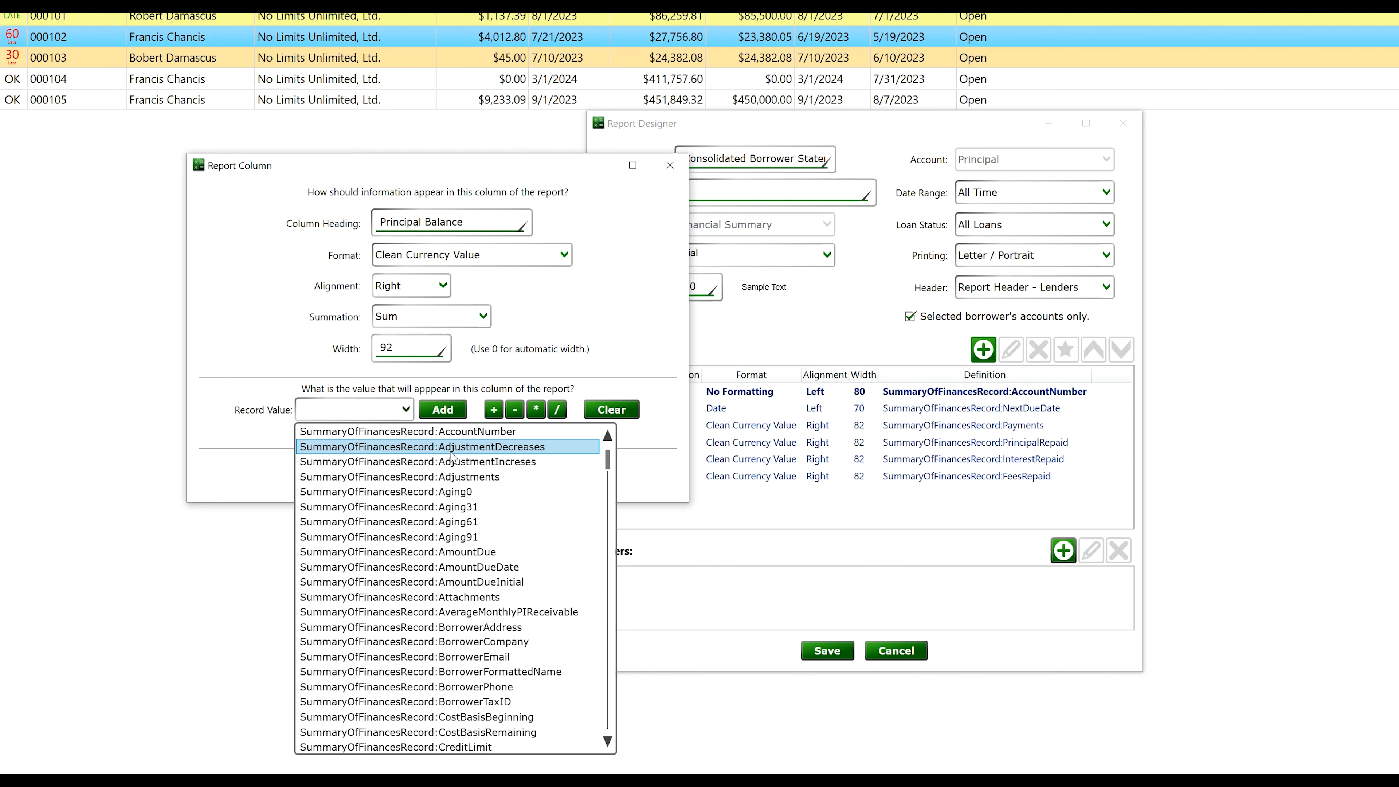
scroll(477, 606, down, 10)
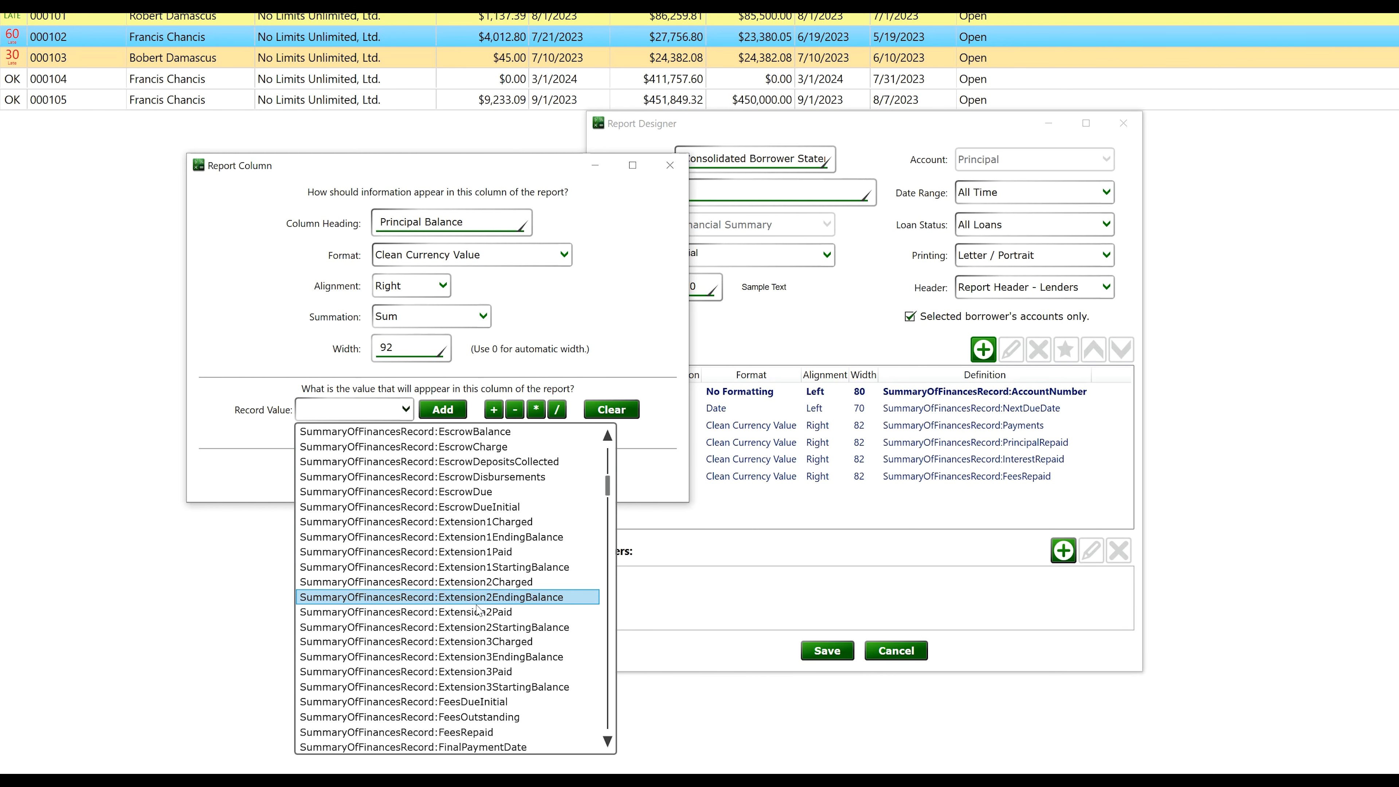
scroll(477, 606, down, 20)
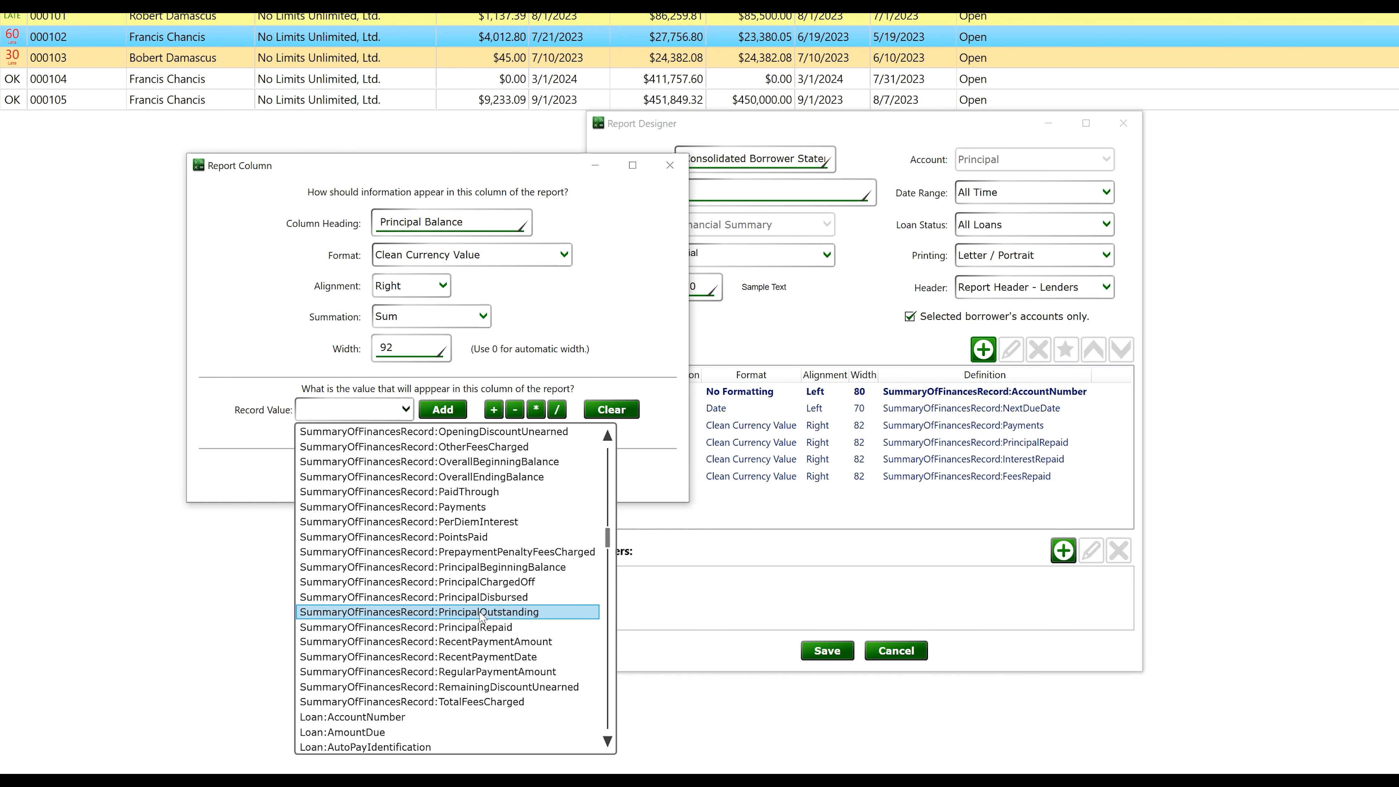
click(487, 613)
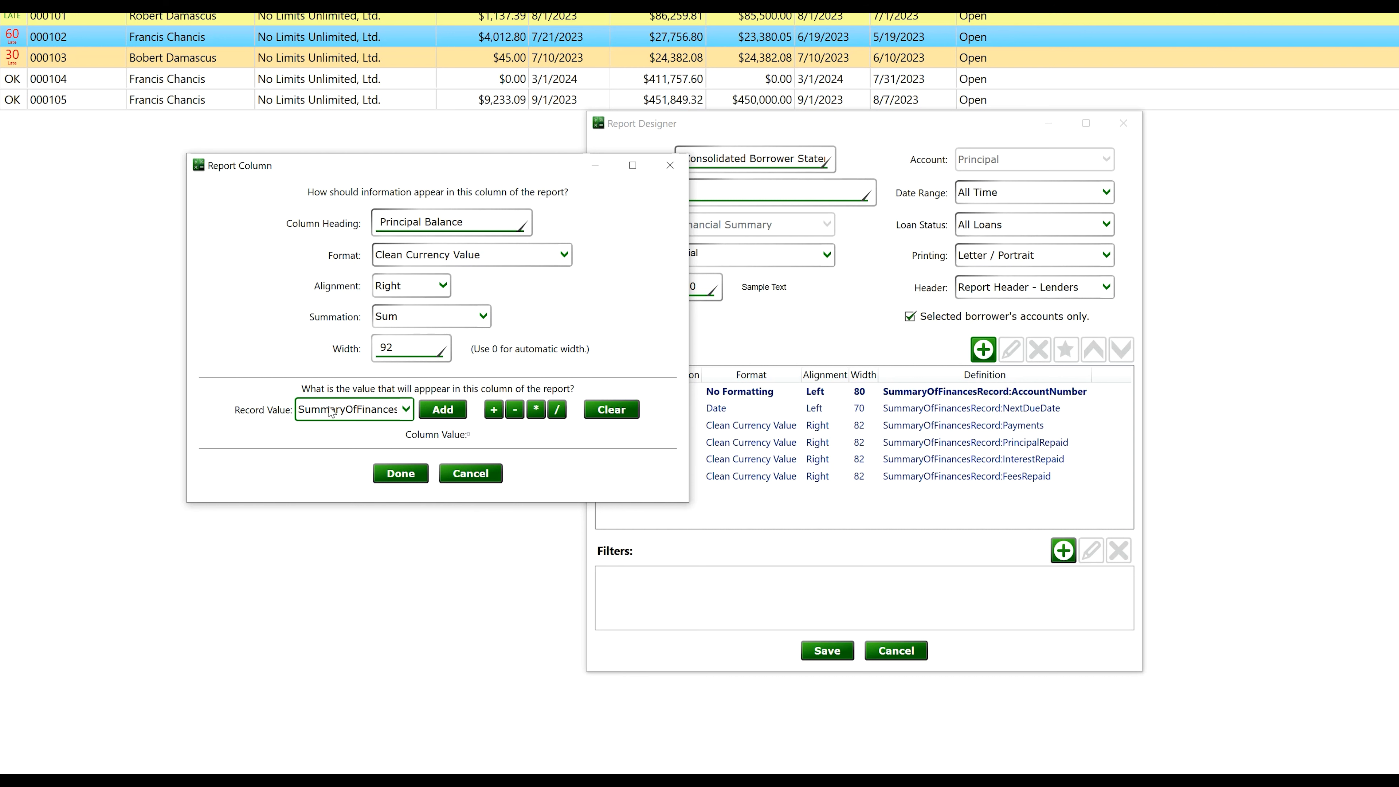
click(443, 409)
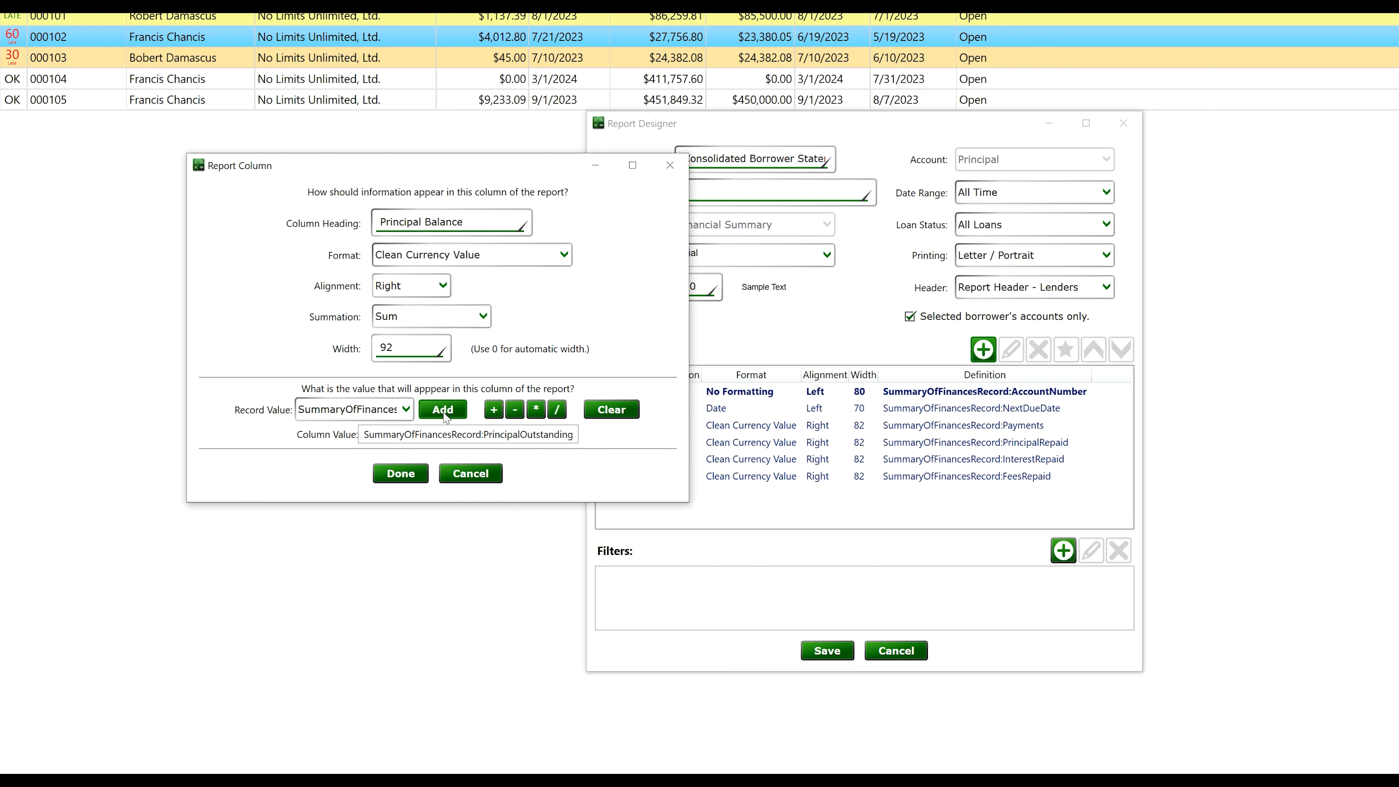
click(401, 474)
click(849, 652)
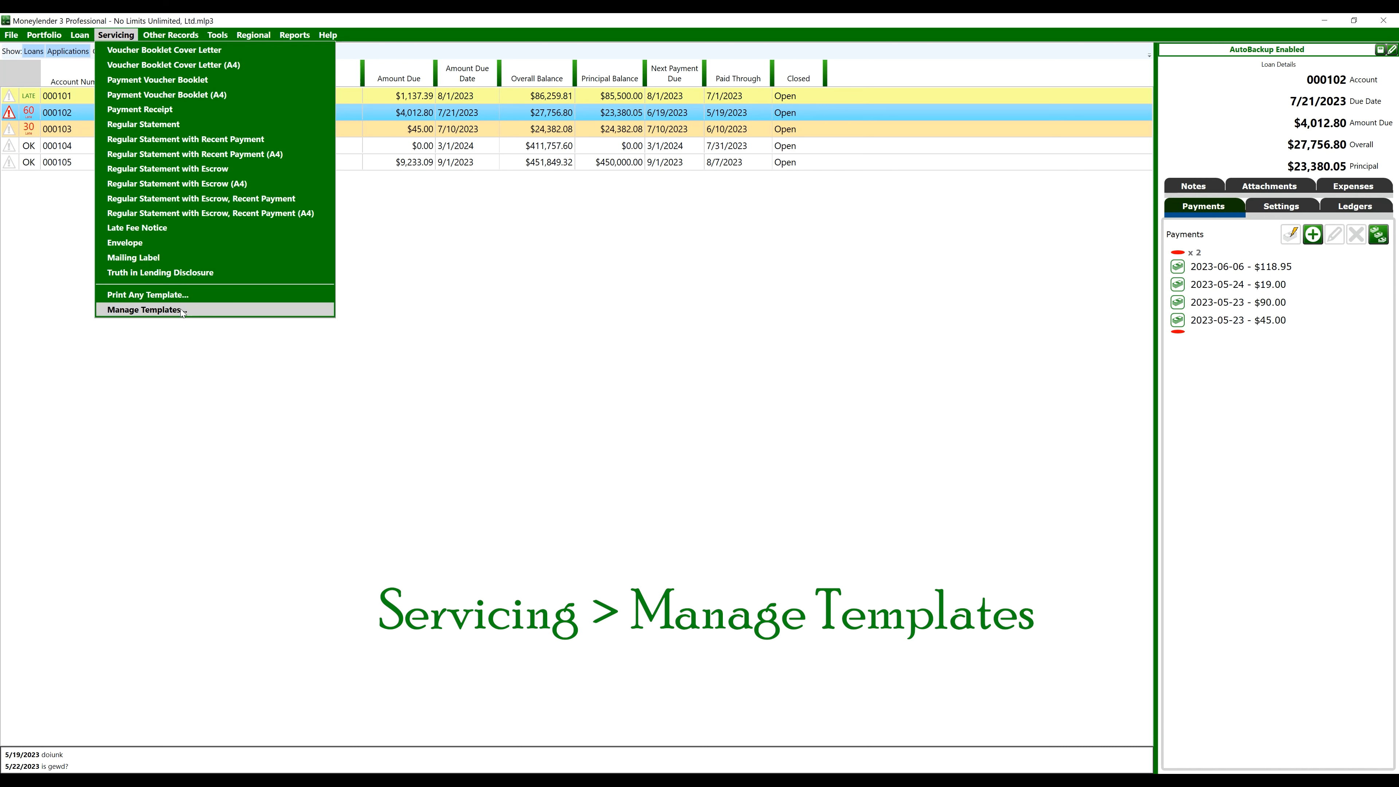
In Manage Templates, copy Voucher Booklet Cover Letter to Voucher Booklet Cover Letter2 for editing
click(182, 312)
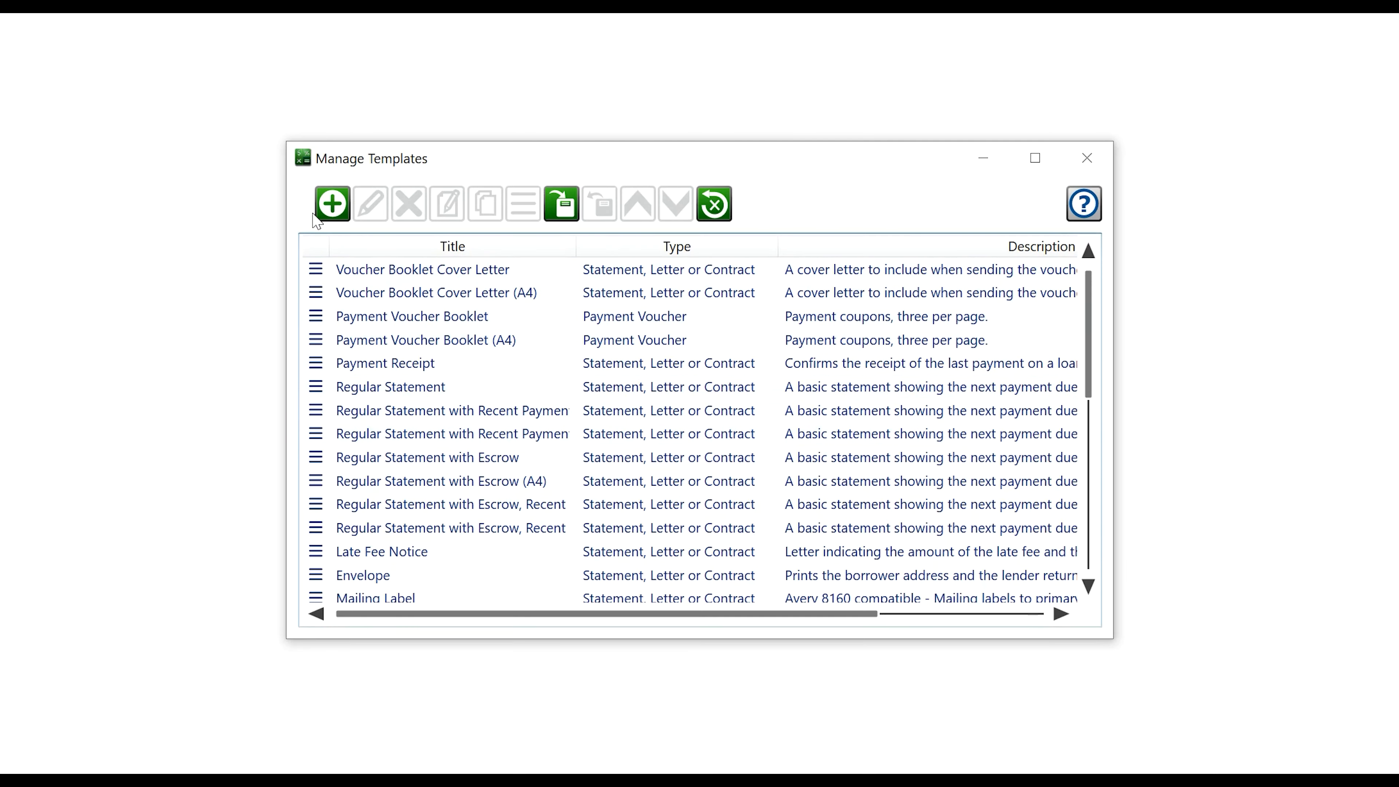
click(414, 388)
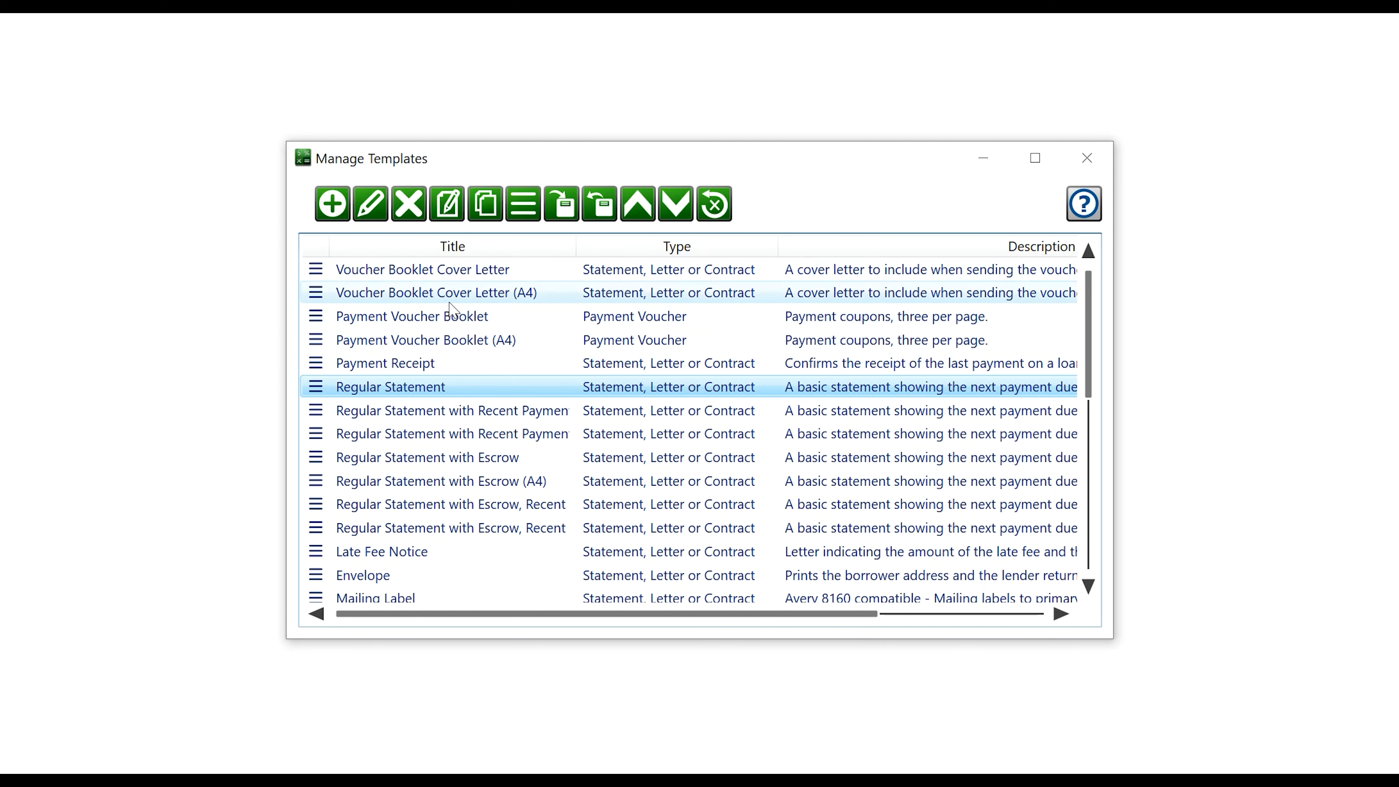
click(442, 275)
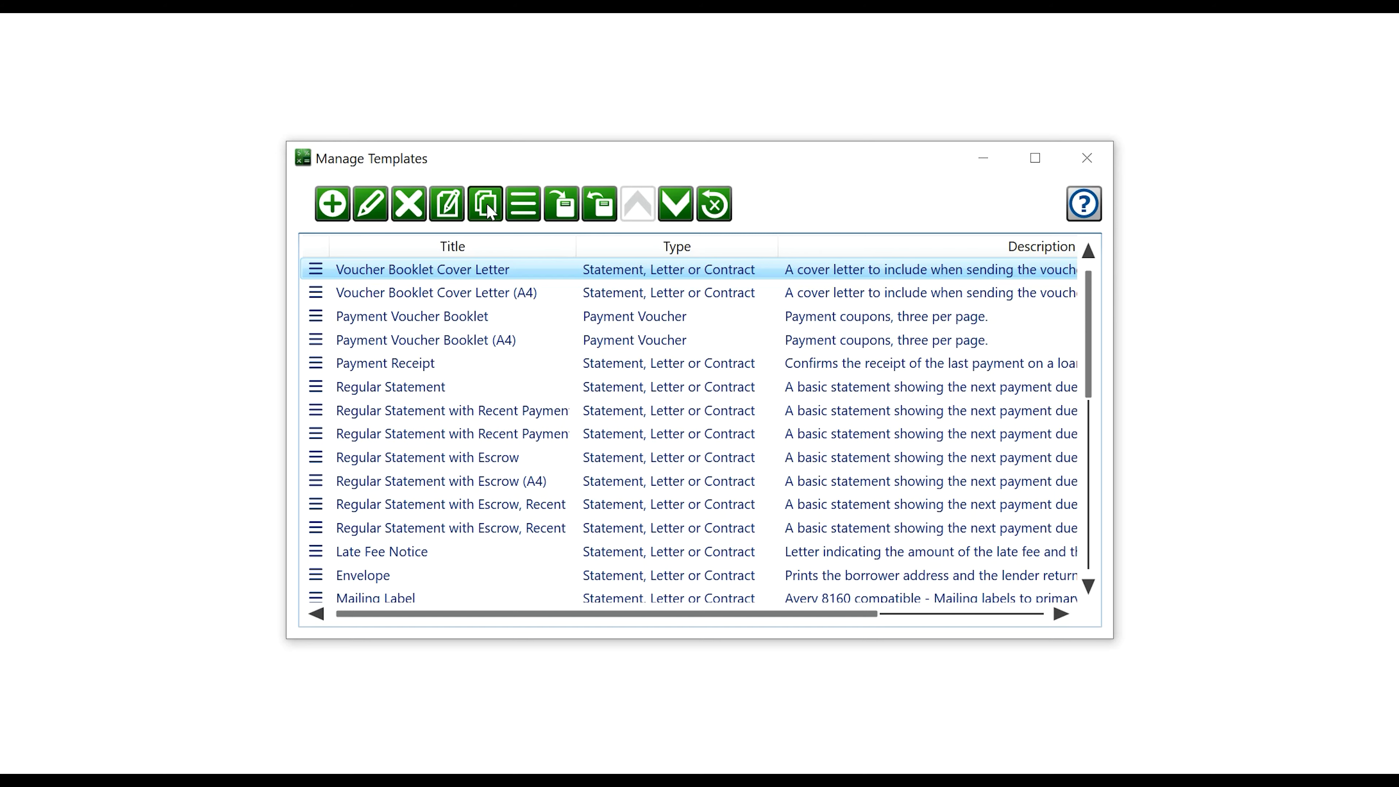
click(486, 211)
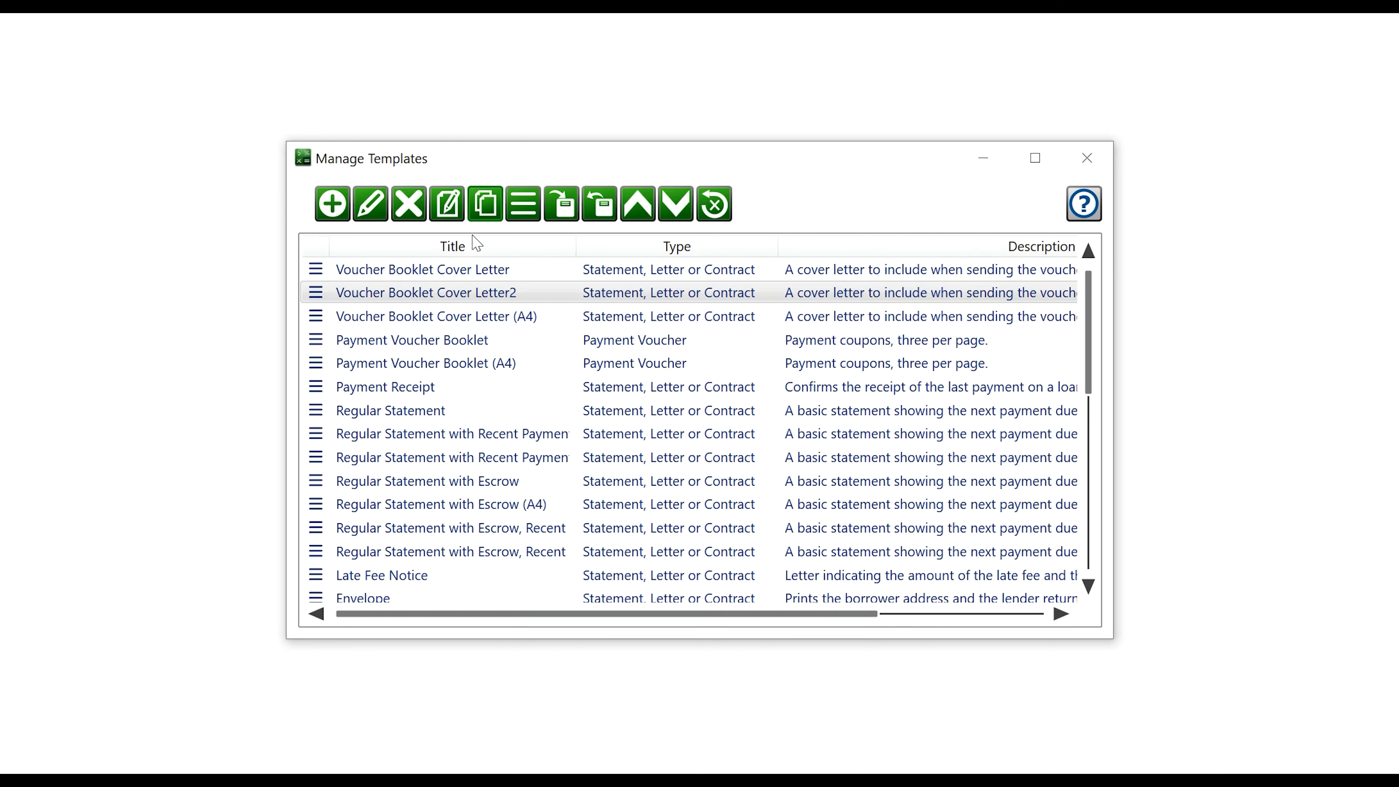
click(386, 212)
Name the copy 'Consolidated Borrower Statement', blank its description, and advance to Email Settings
click(828, 212)
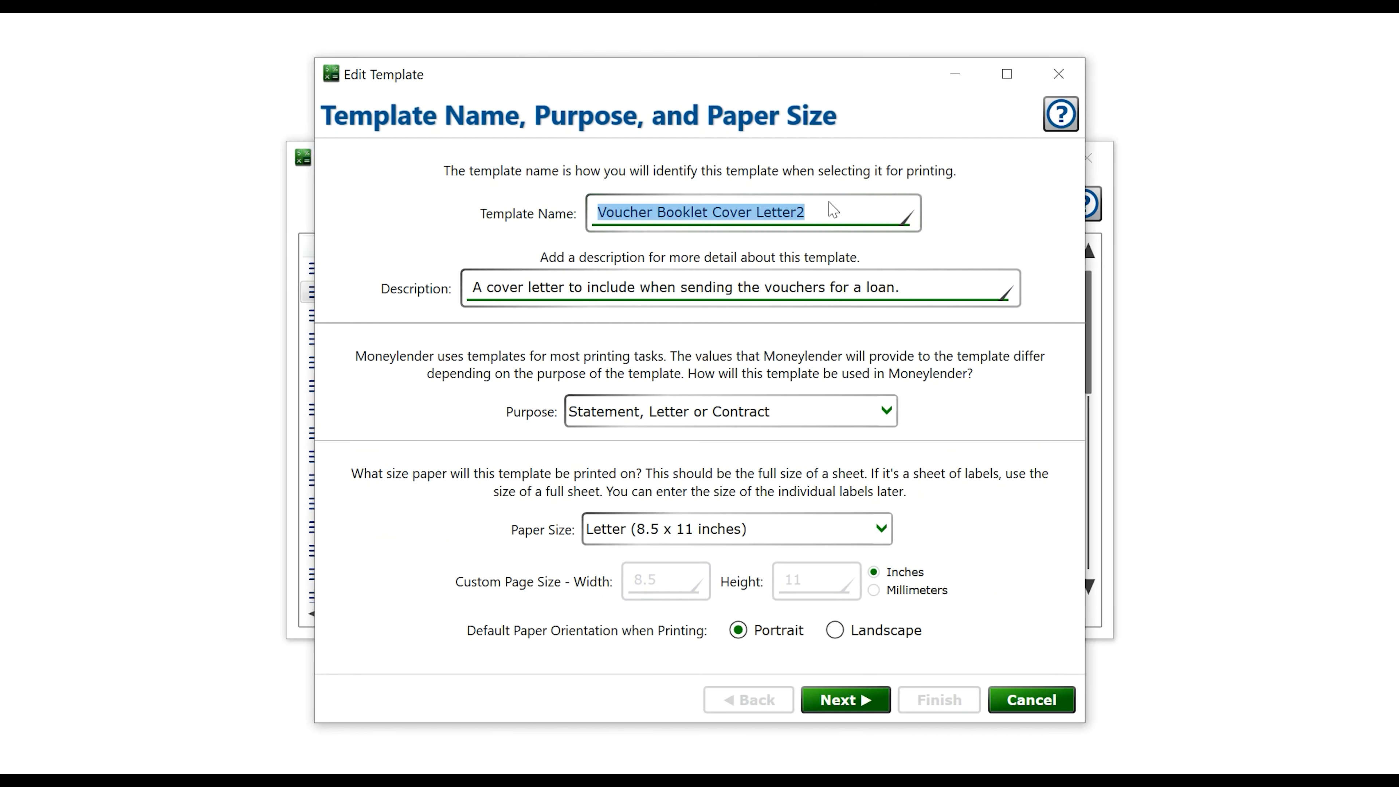
text(Consolidated Borr)
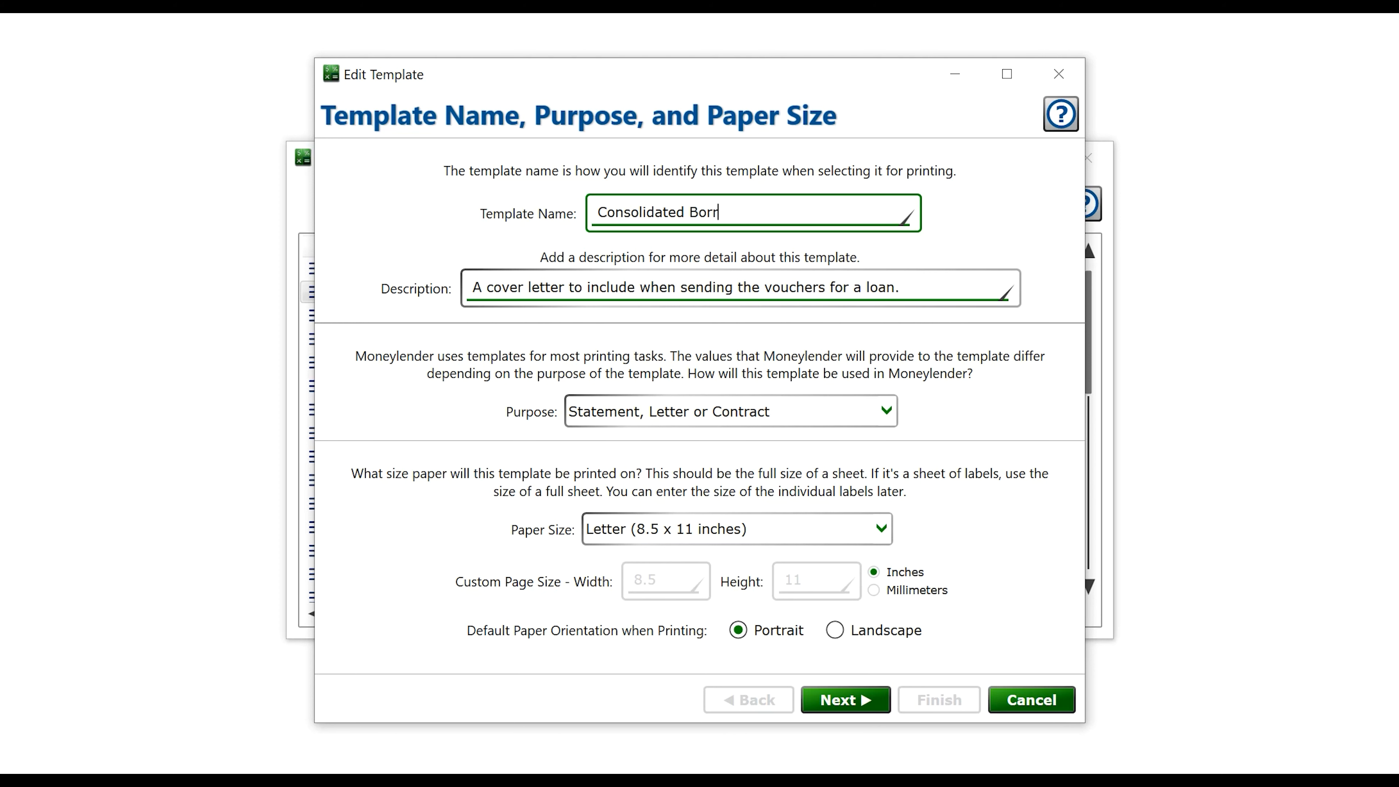
text(ower Statement)
key(Tab)
key(Delete)
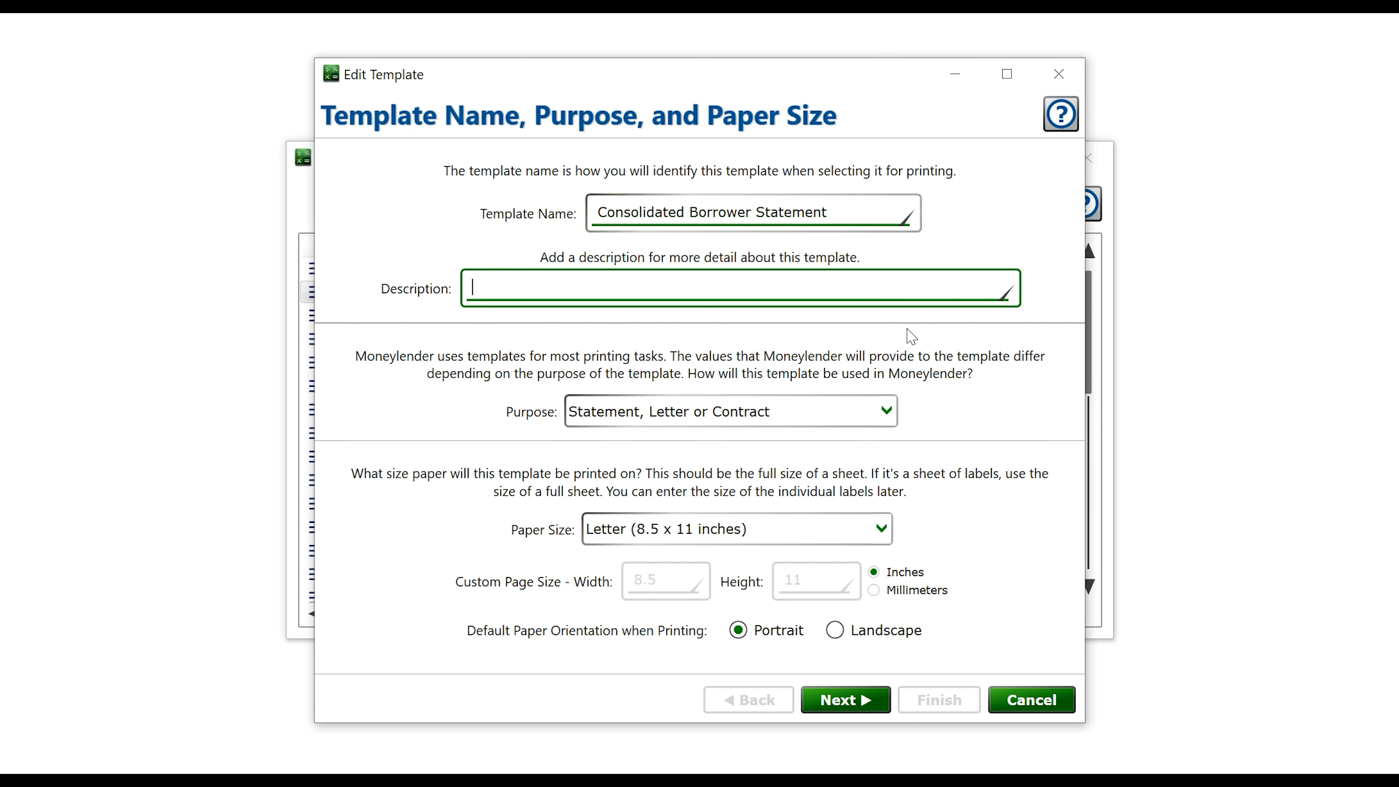
click(851, 703)
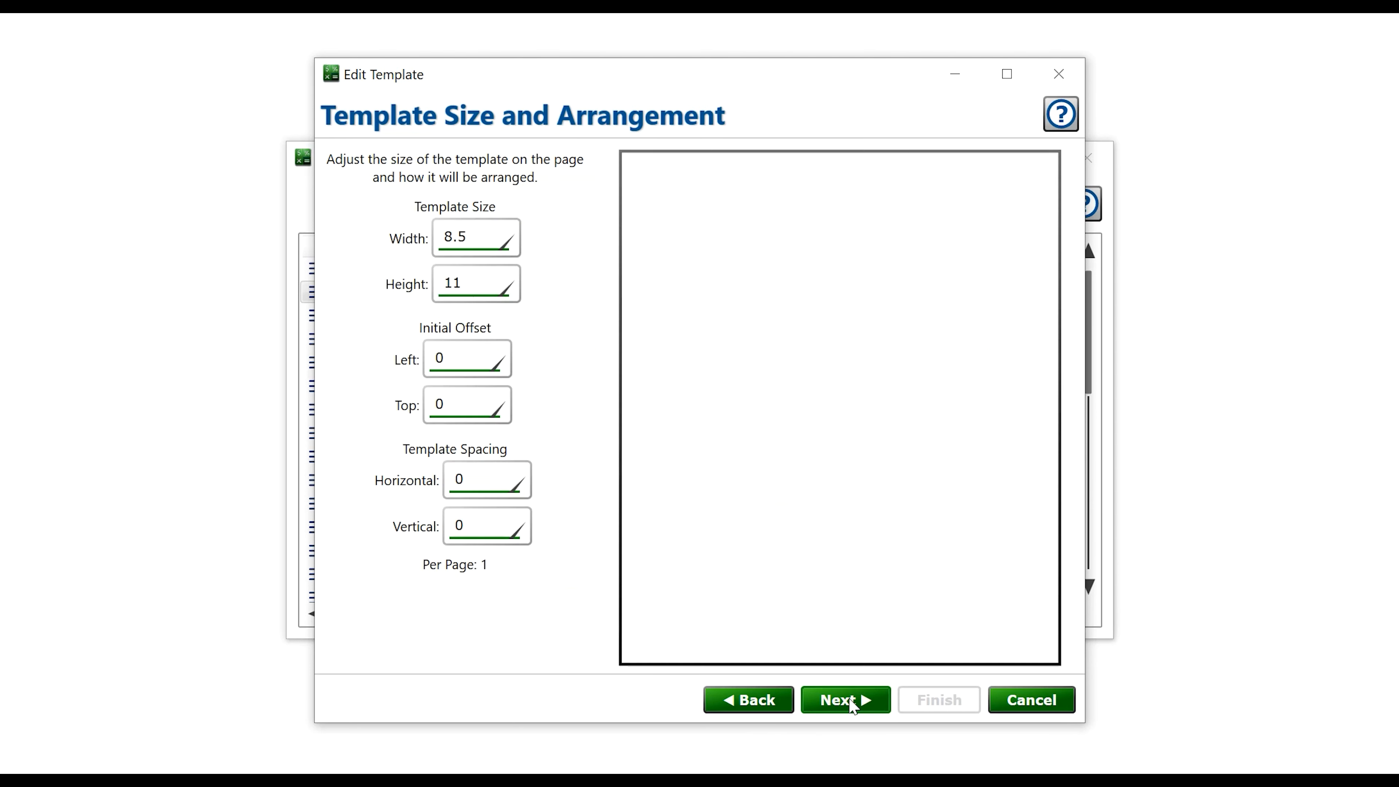
click(852, 704)
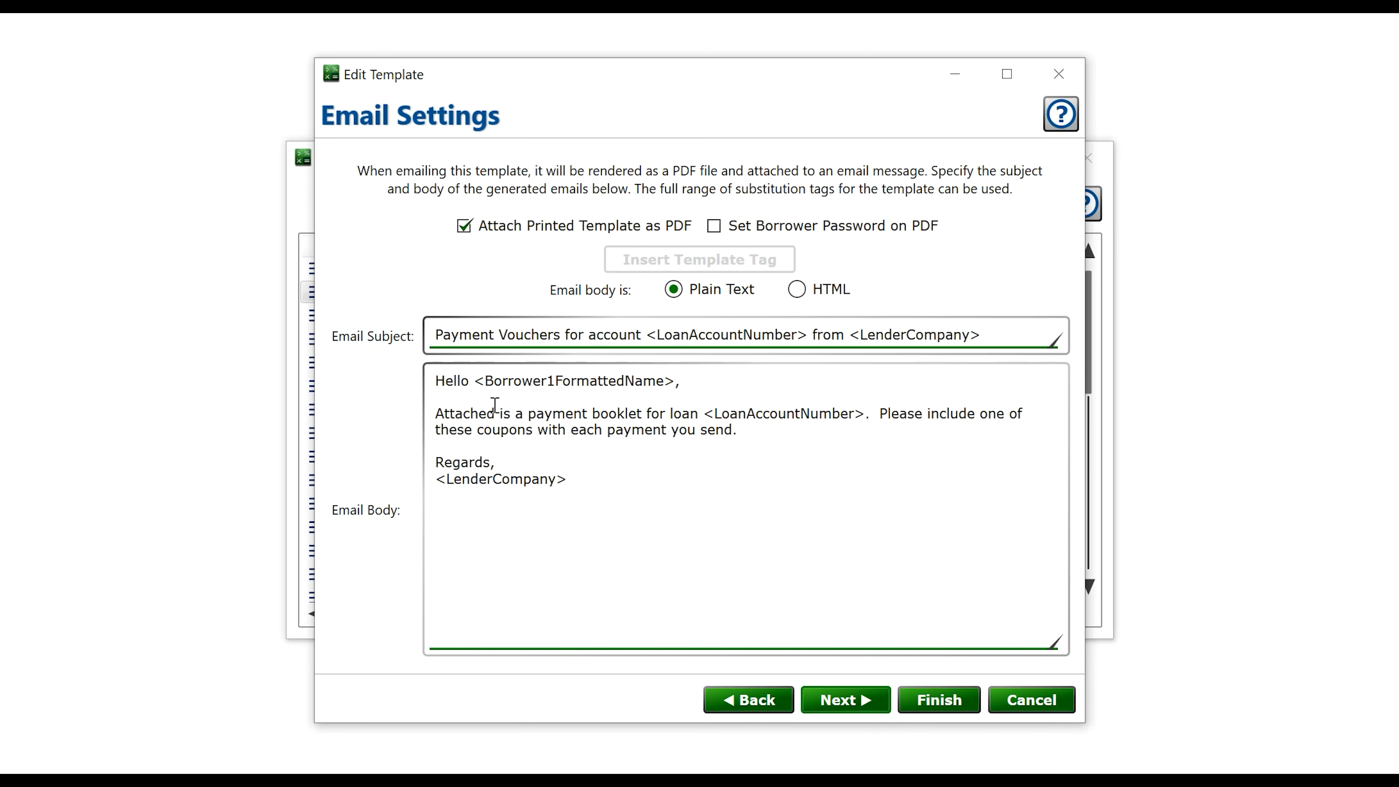
Change the email subject to 'Consolidated Statement from <LenderCompany>'
click(449, 331)
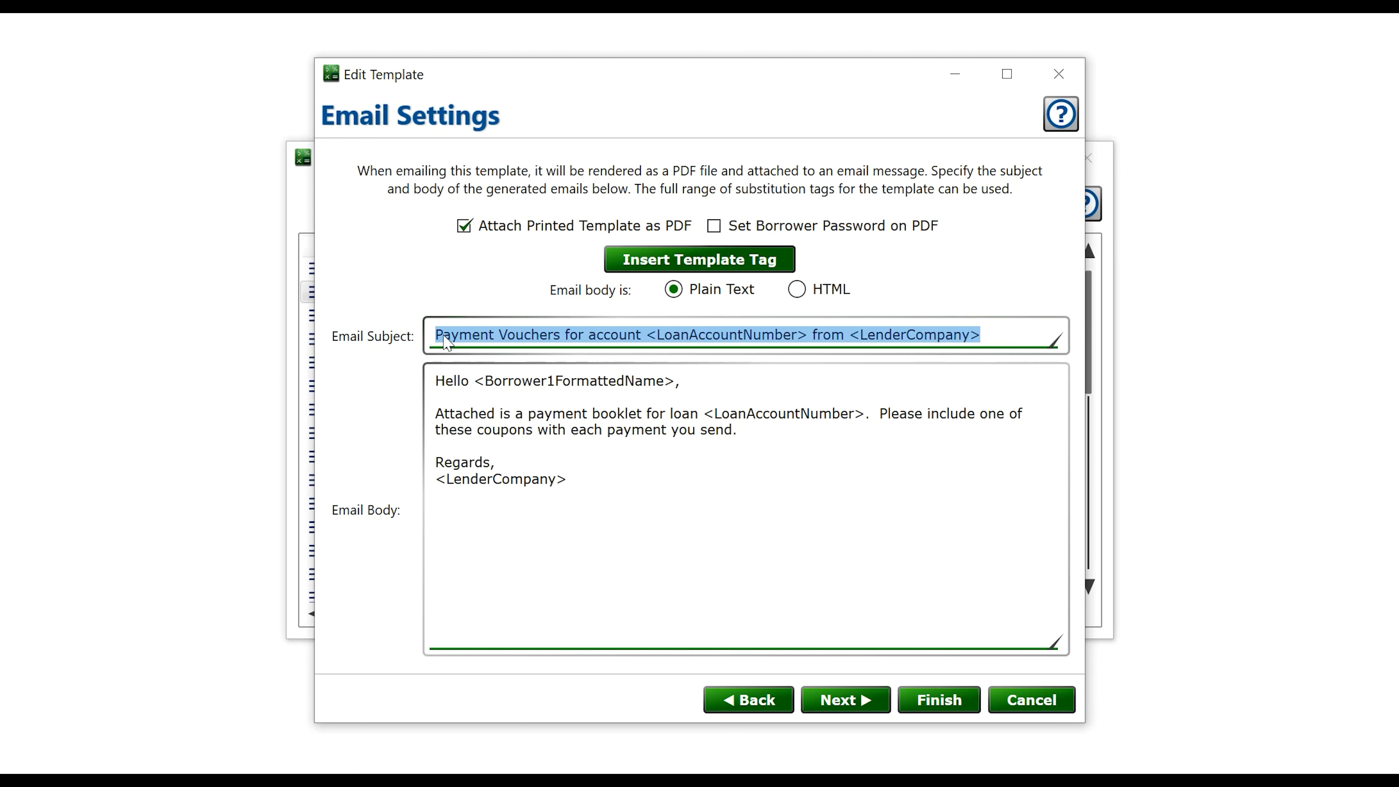
key(Home)
key(ctrl+shift+Right)
key(ctrl+shift+Right)
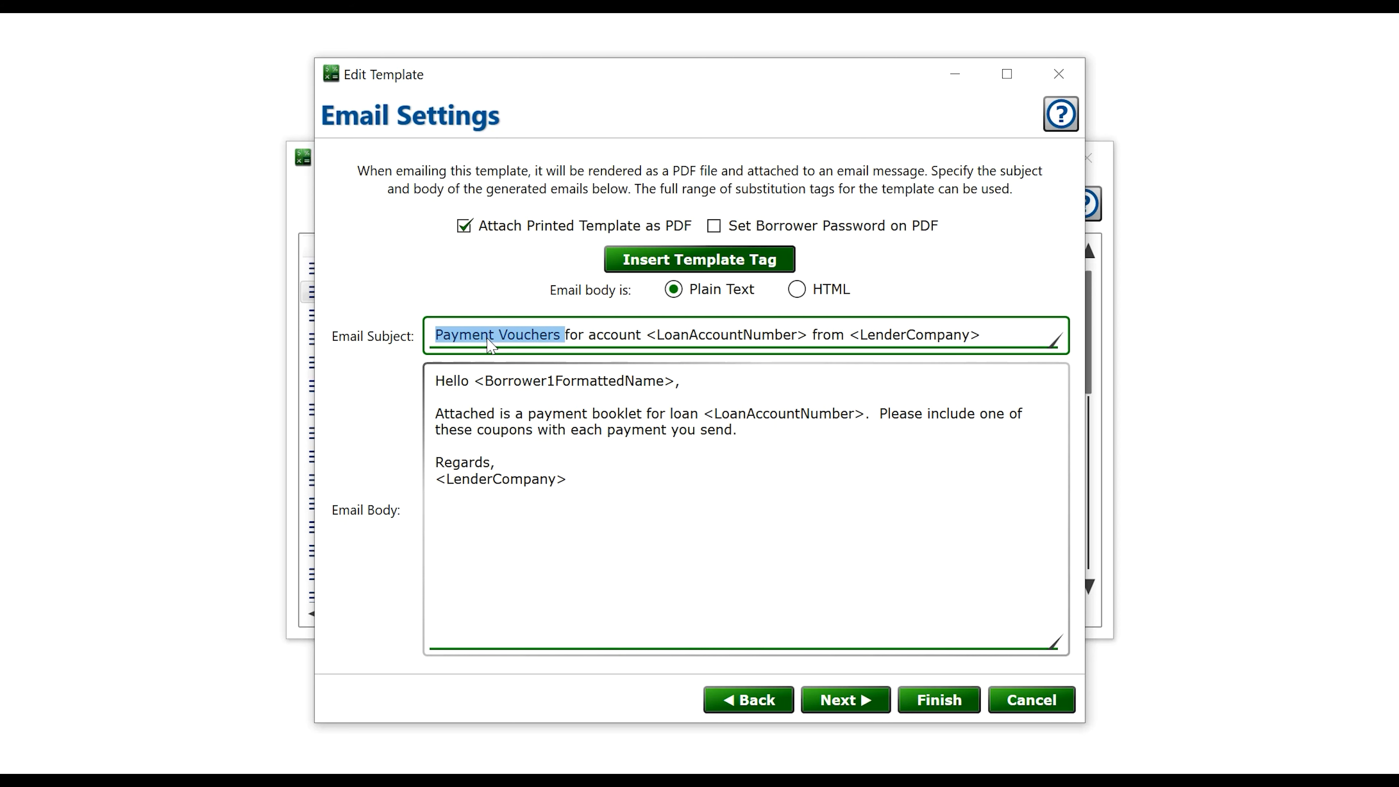
text(consolidate S)
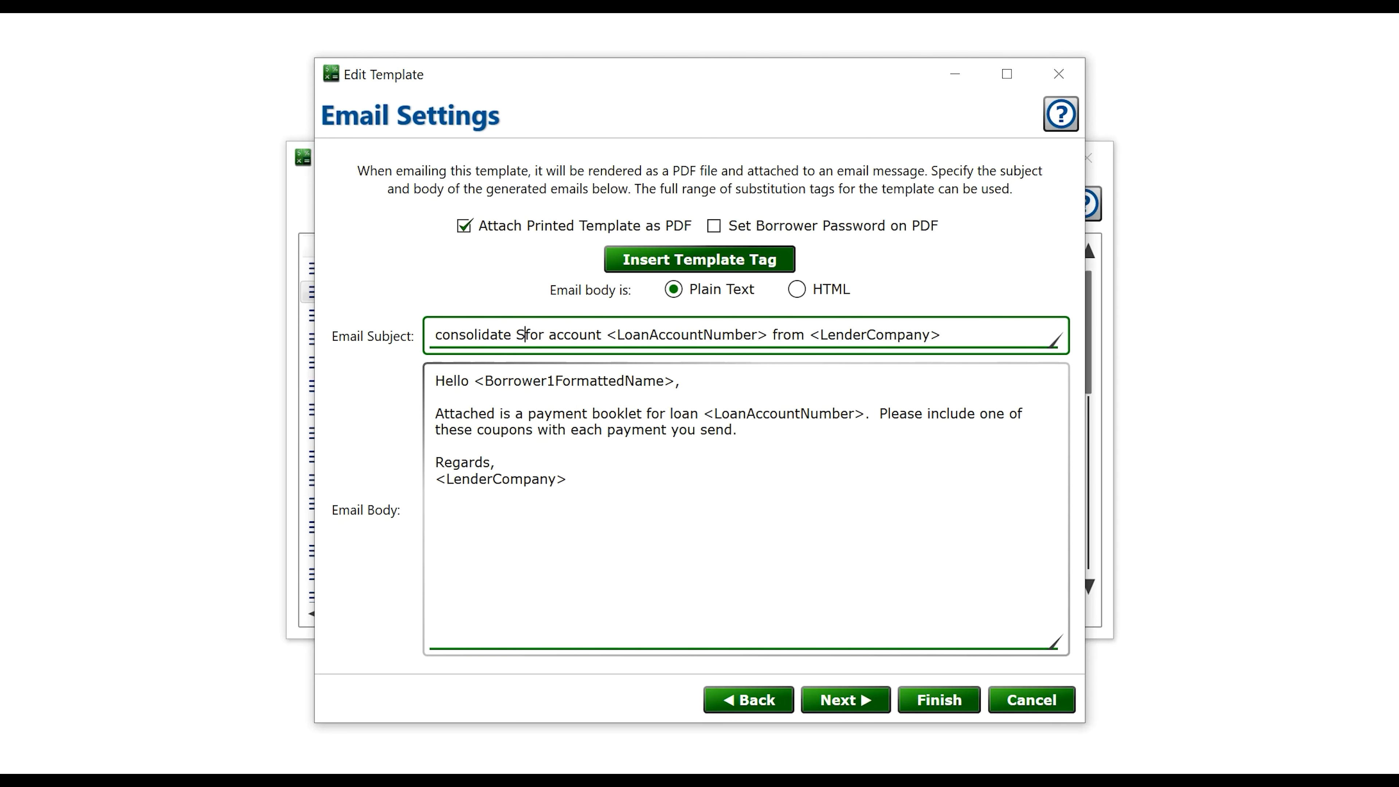
text(tatement)
key(Tab)
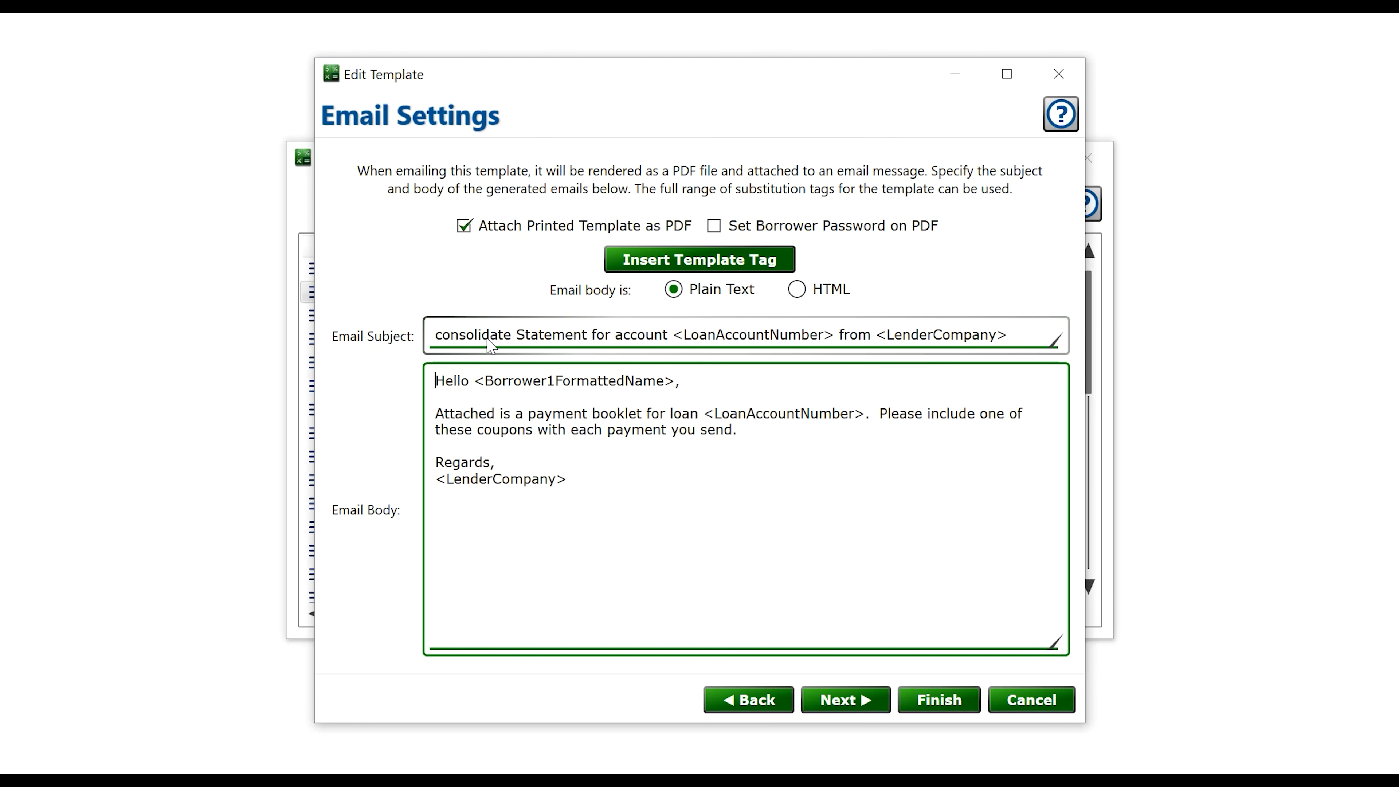
key(shift+Tab)
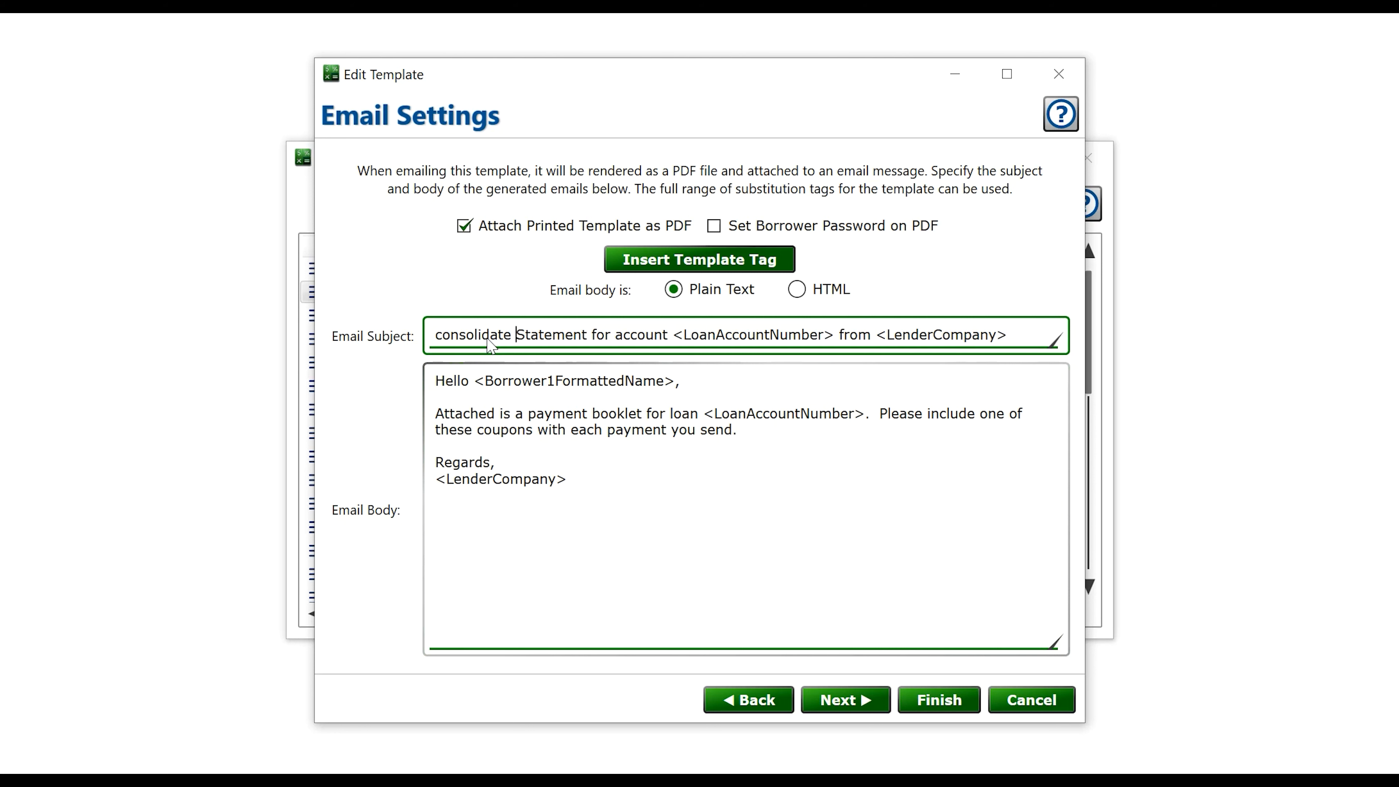
key(ctrl+shift+Right)
key(ctrl+shift+Right)
key(ctrl+shift+Right)
key(ctrl+shift+Right)
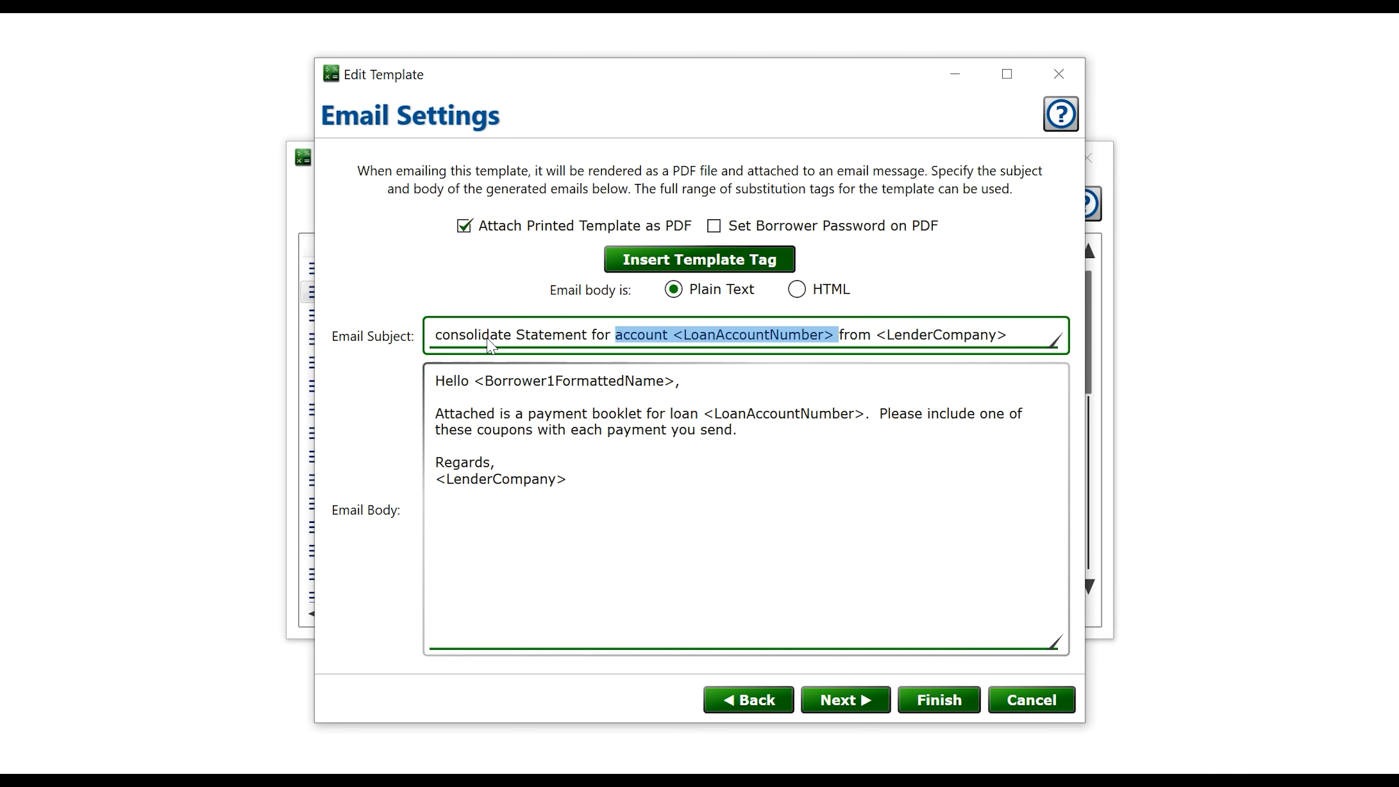
key(Delete)
key(BackSpace)
key(BackSpace)
key(BackSpace)
key(BackSpace)
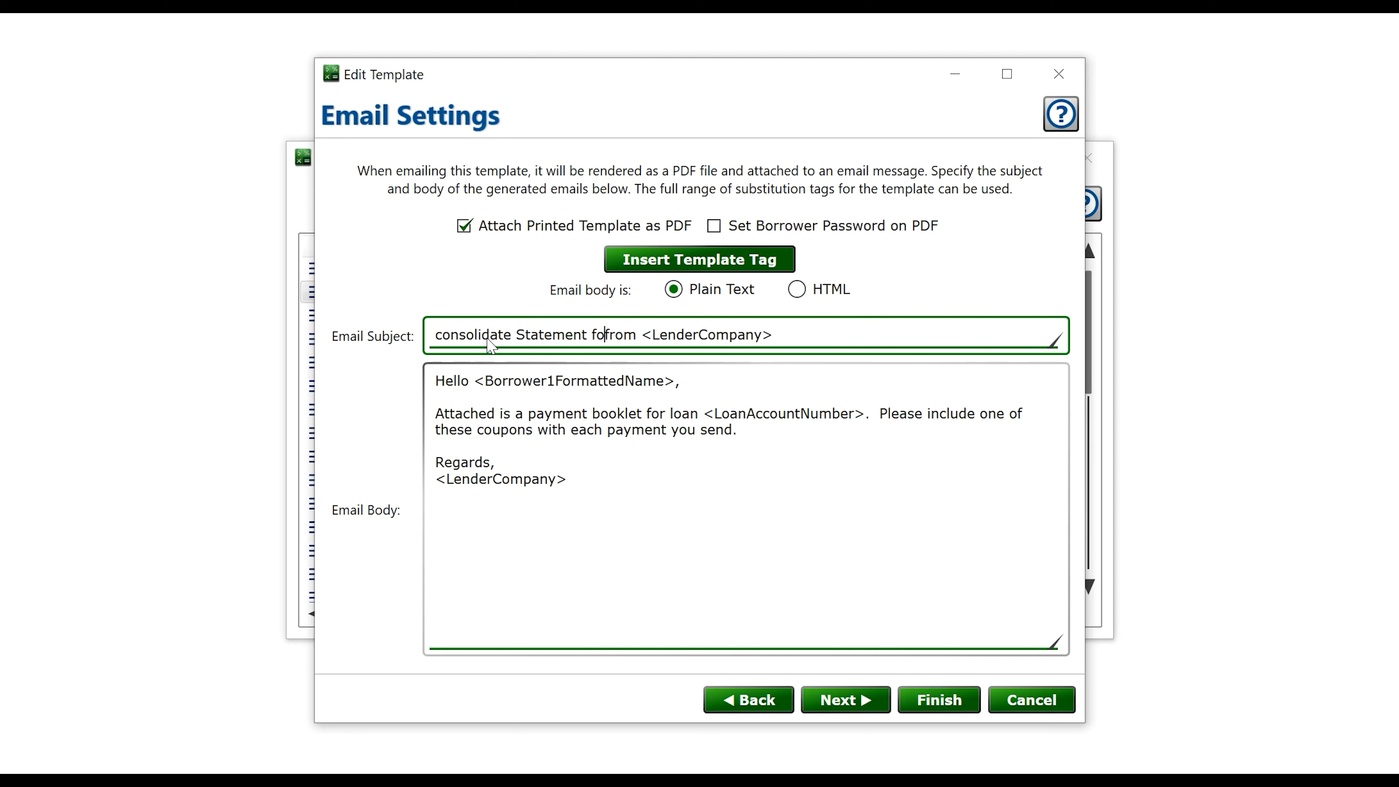
key(Tab)
key(shift+Tab)
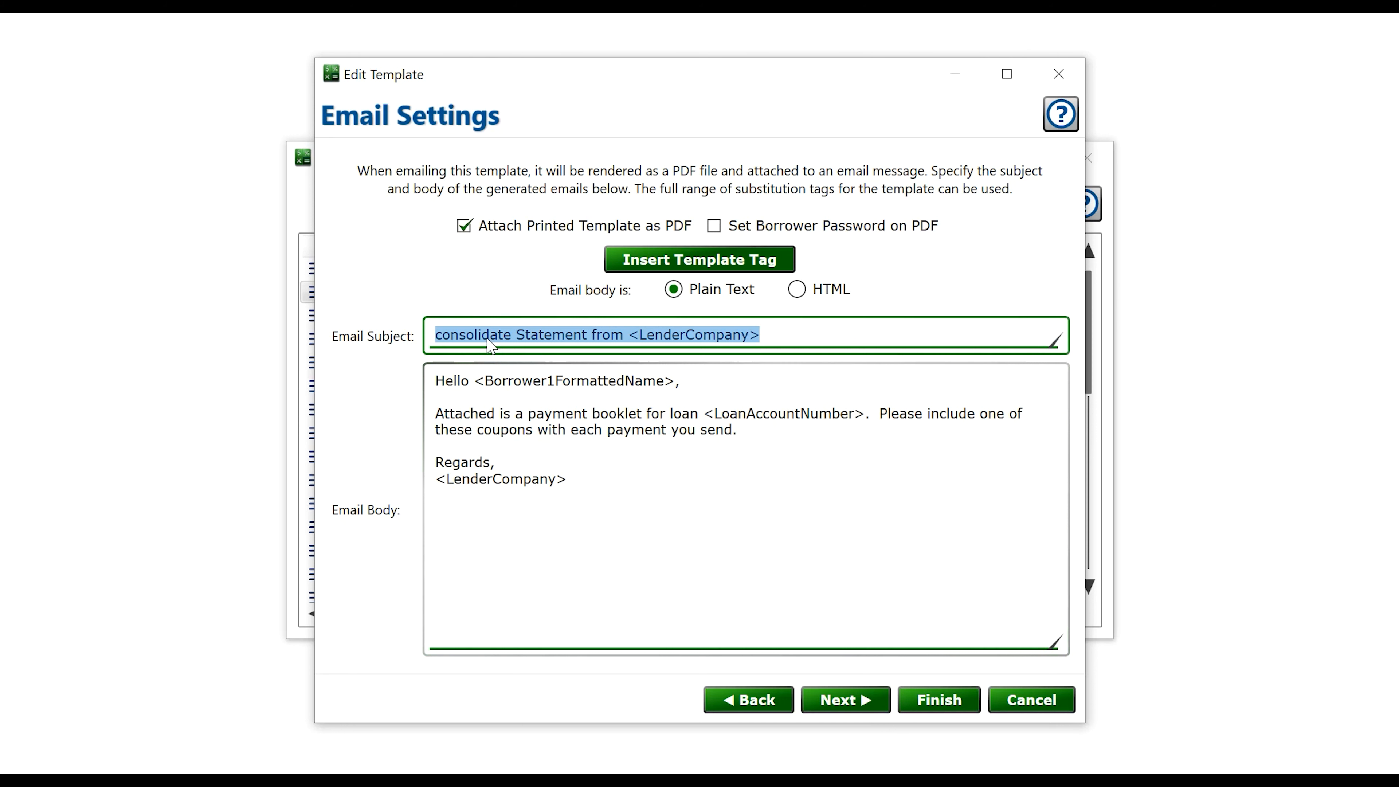
key(Home)
key(Delete)
text(C)
key(ctrl+Right)
key(Tab)
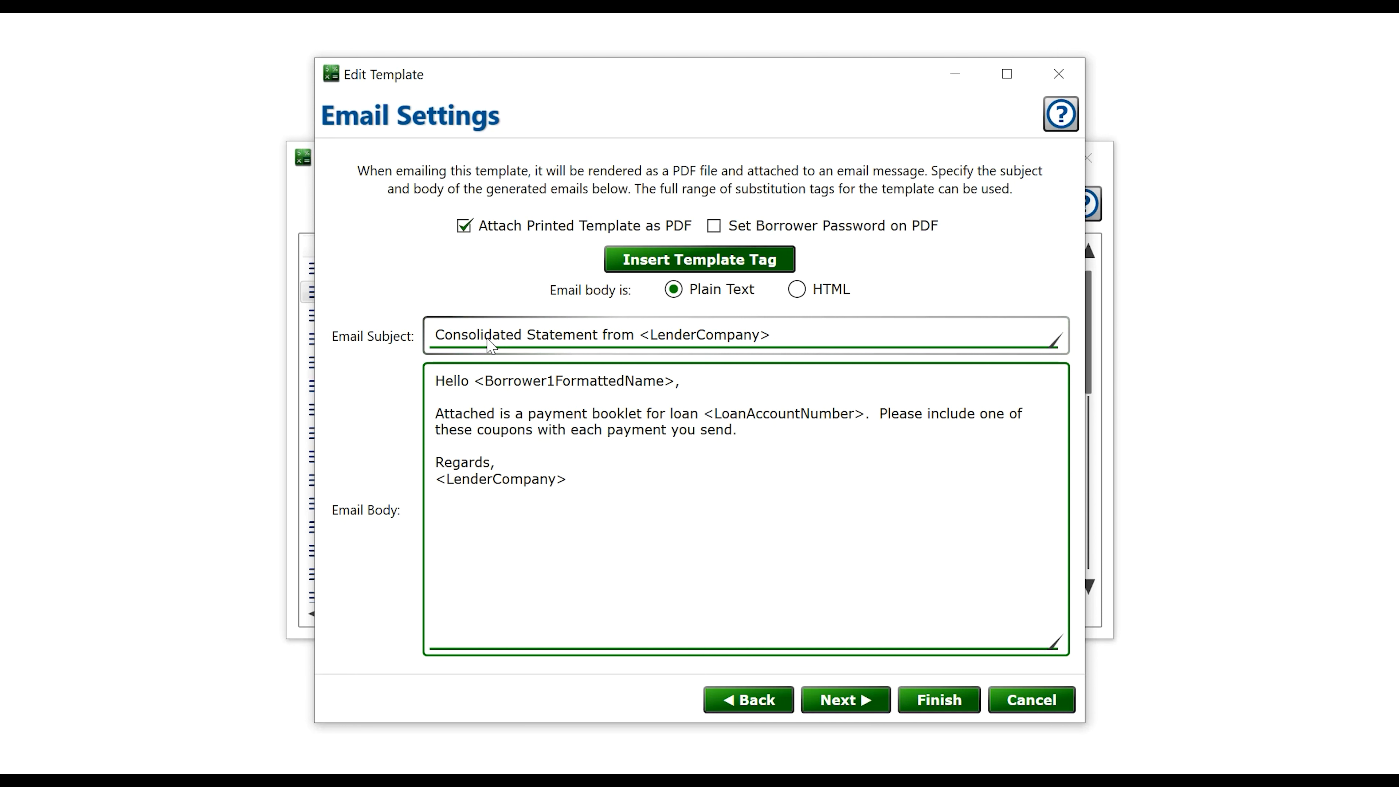
Replace the body sentence with 'Please see the attached consolidated statement for your loans'
key(shift+End)
key(shift+Down)
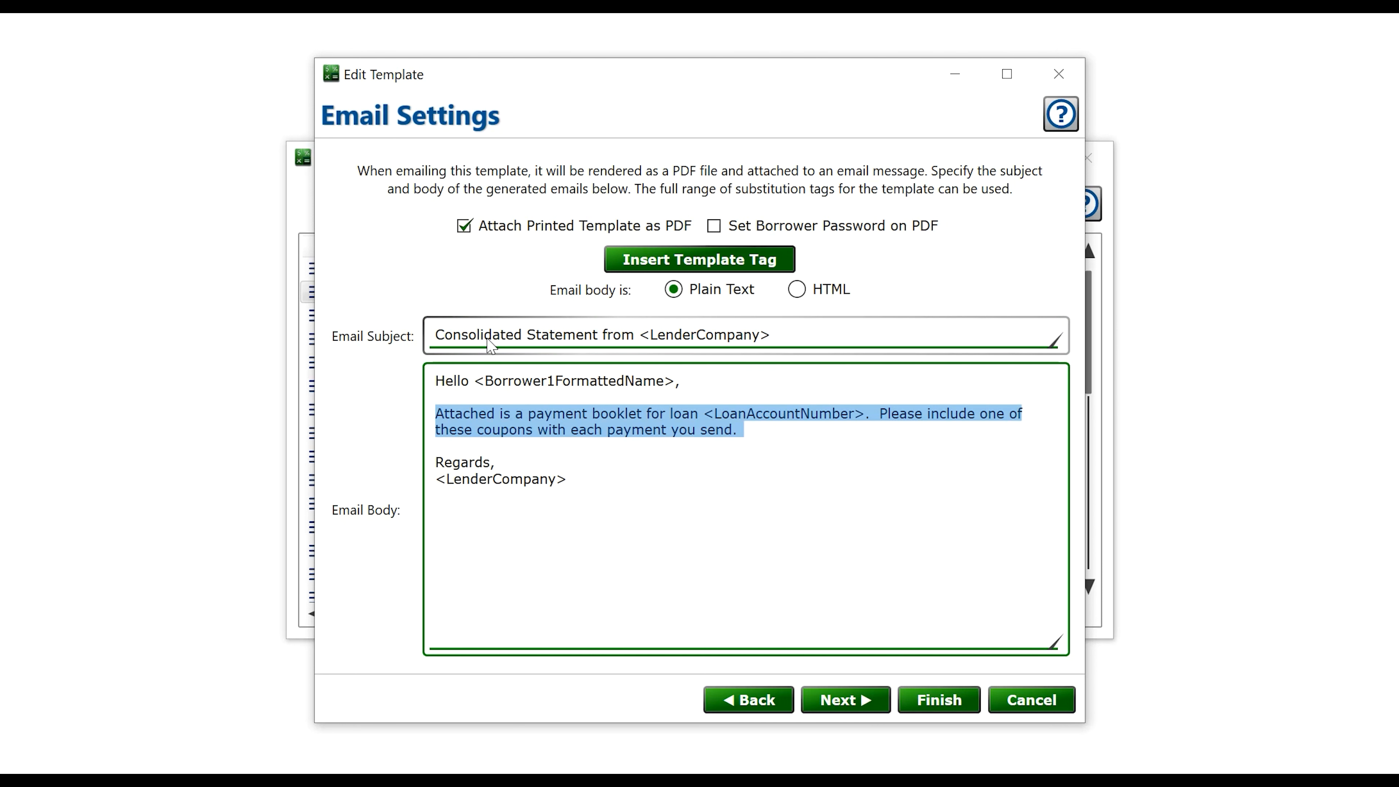
text(Please see )
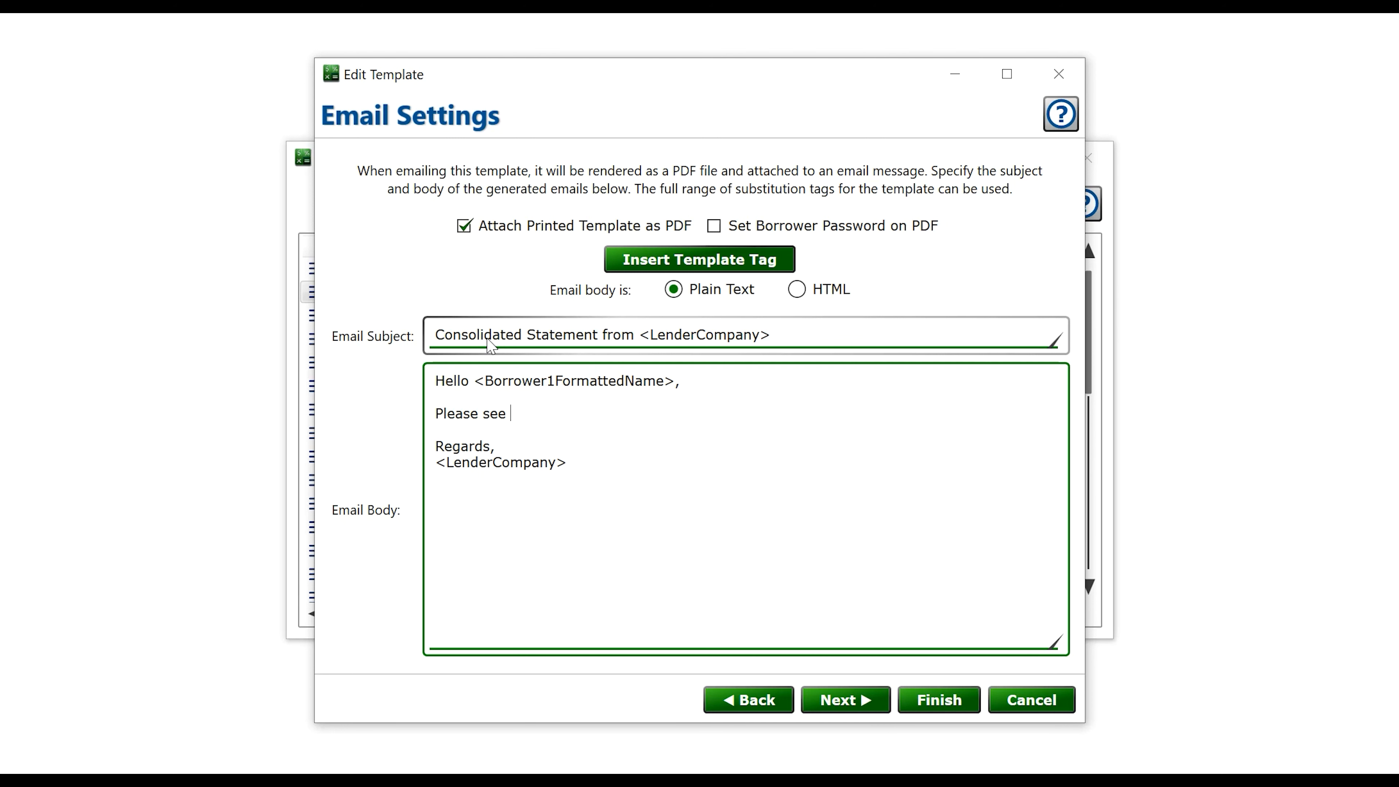
text(the attached consolidate)
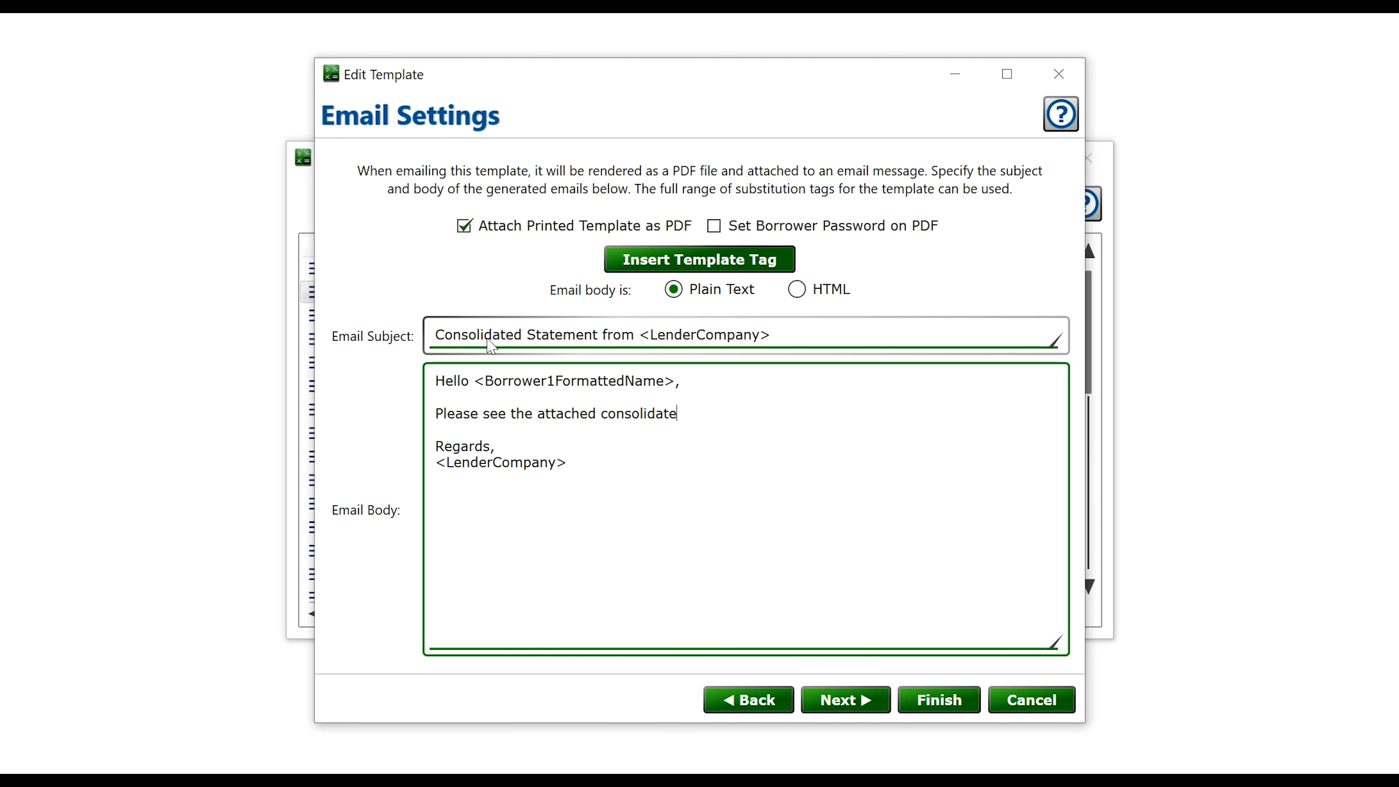
text(d statement for your loans.)
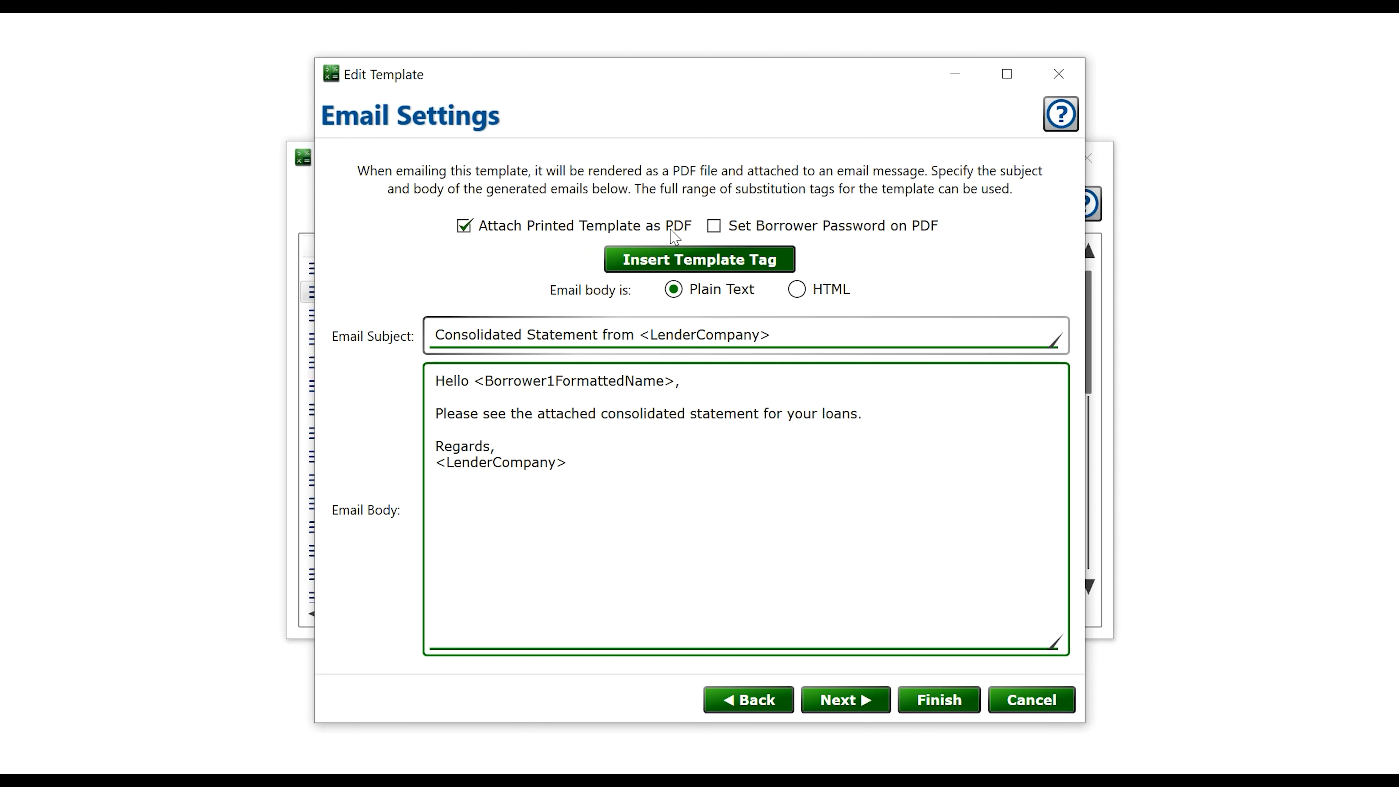
click(865, 703)
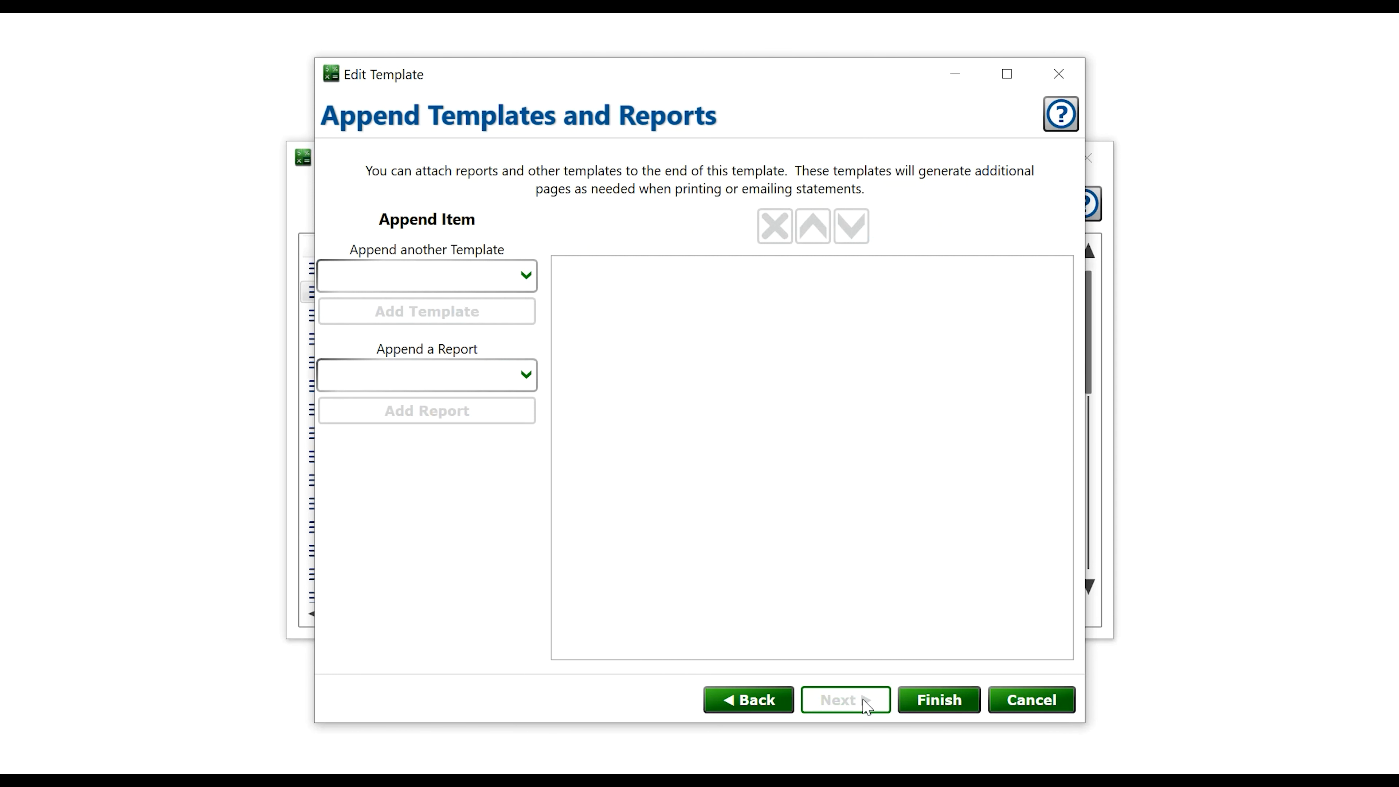
Append the Consolidated Borrower Statement report to the template, finish, and open its layout in Template Designer
click(507, 381)
click(447, 573)
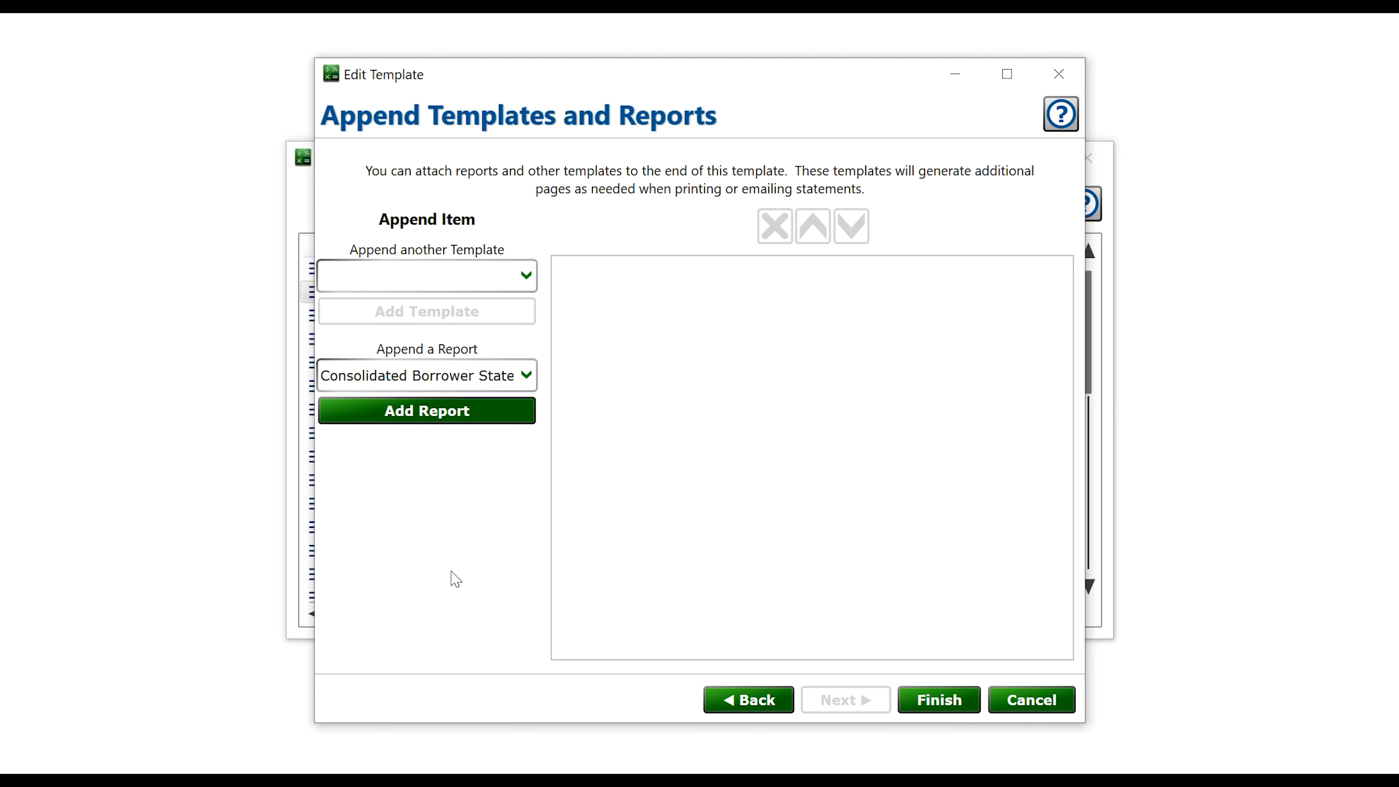
click(408, 413)
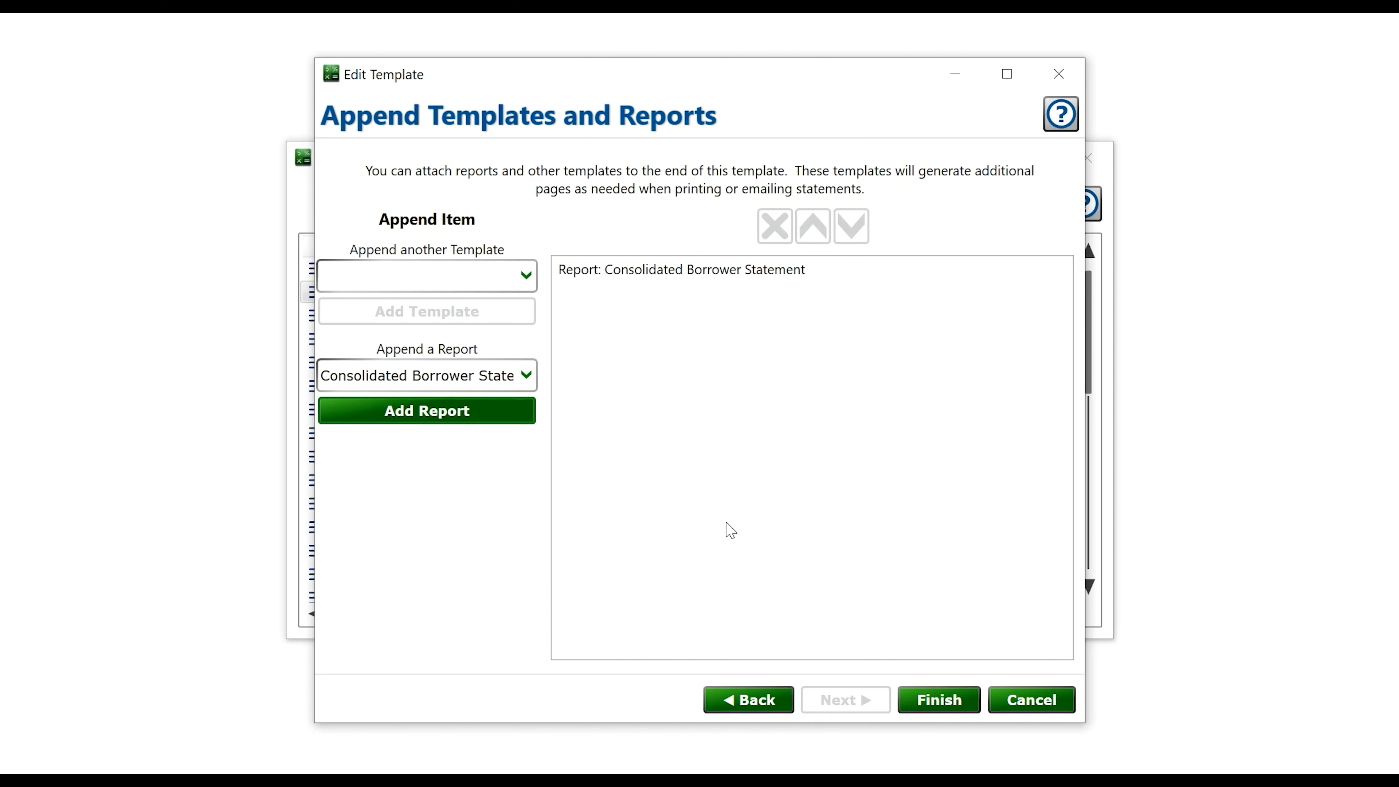
click(938, 699)
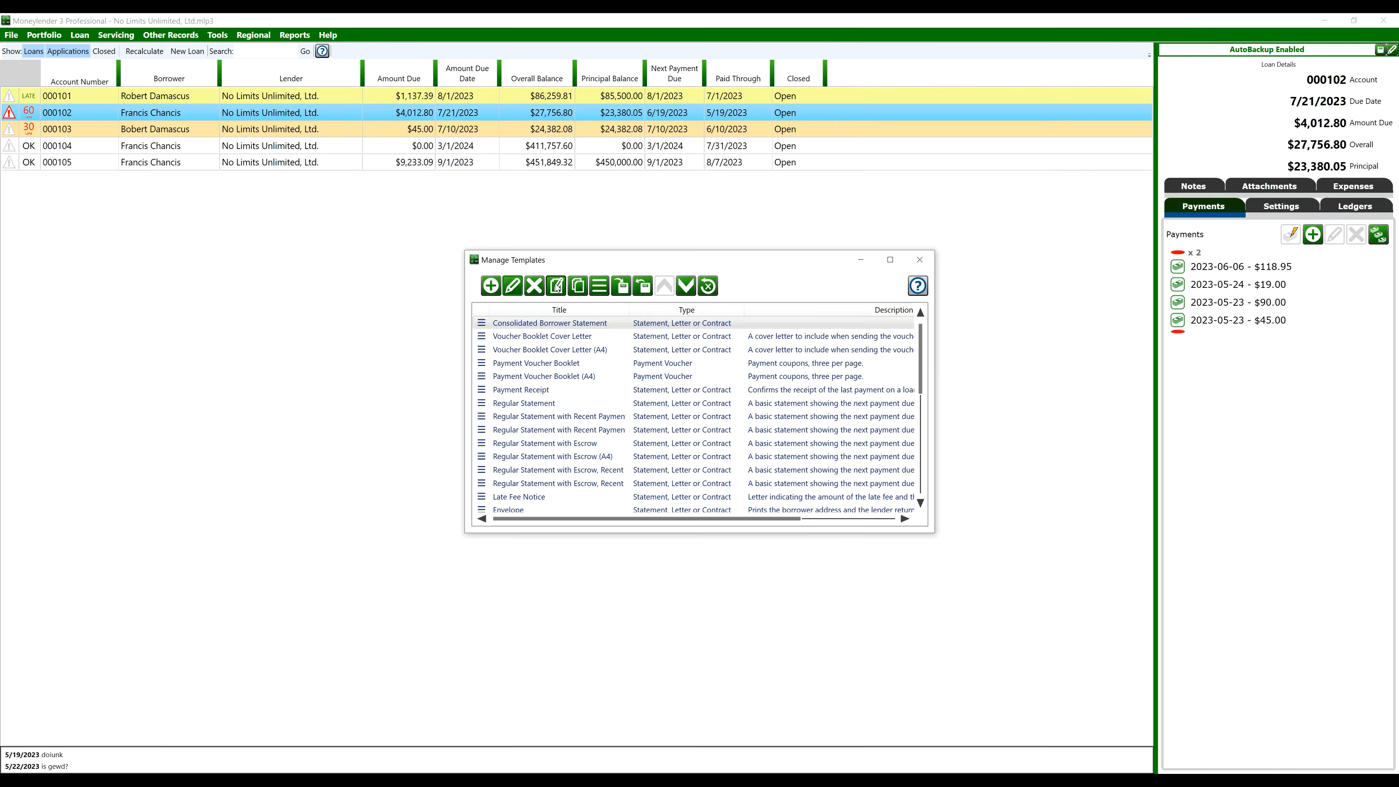
click(556, 285)
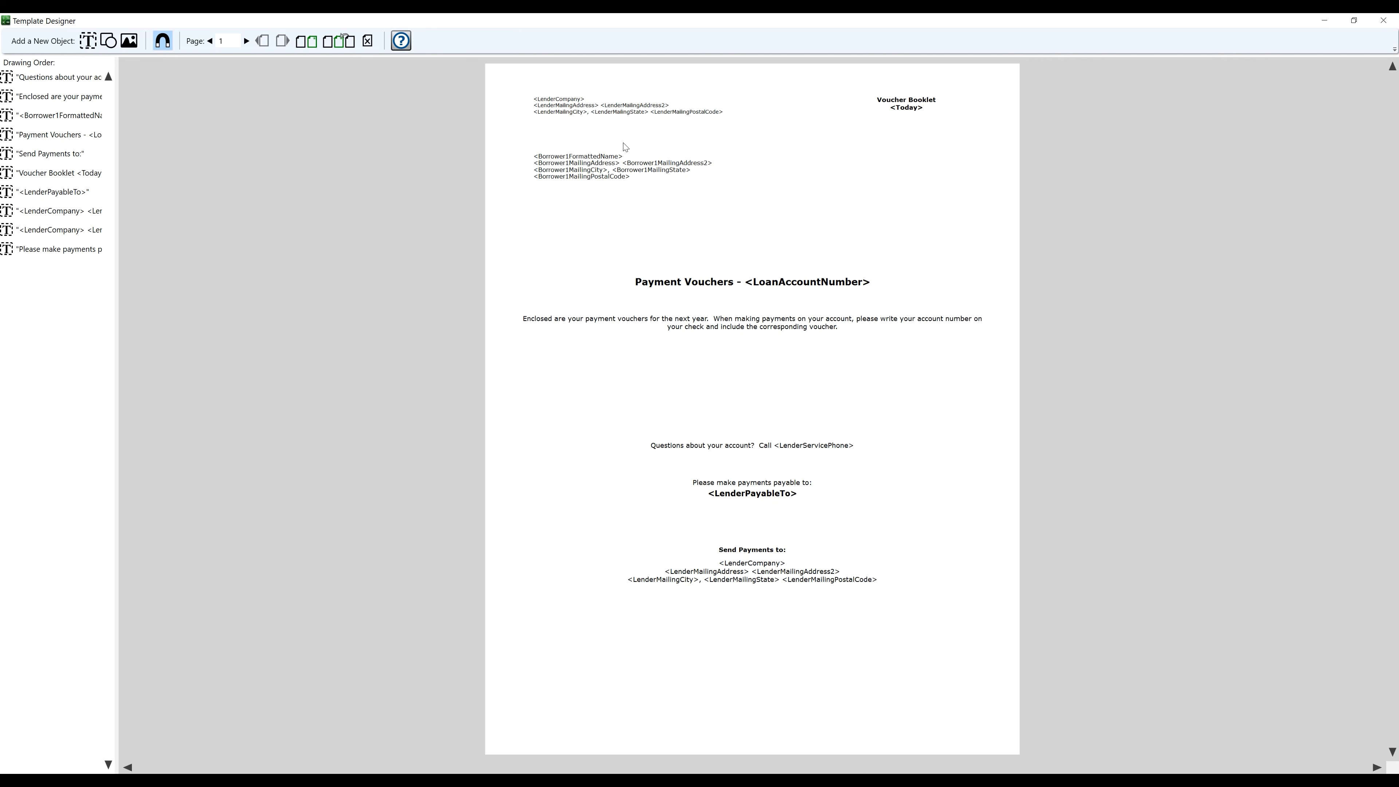
Delete the leftover voucher-booklet page from the layout and close Template Designer
click(367, 41)
click(742, 444)
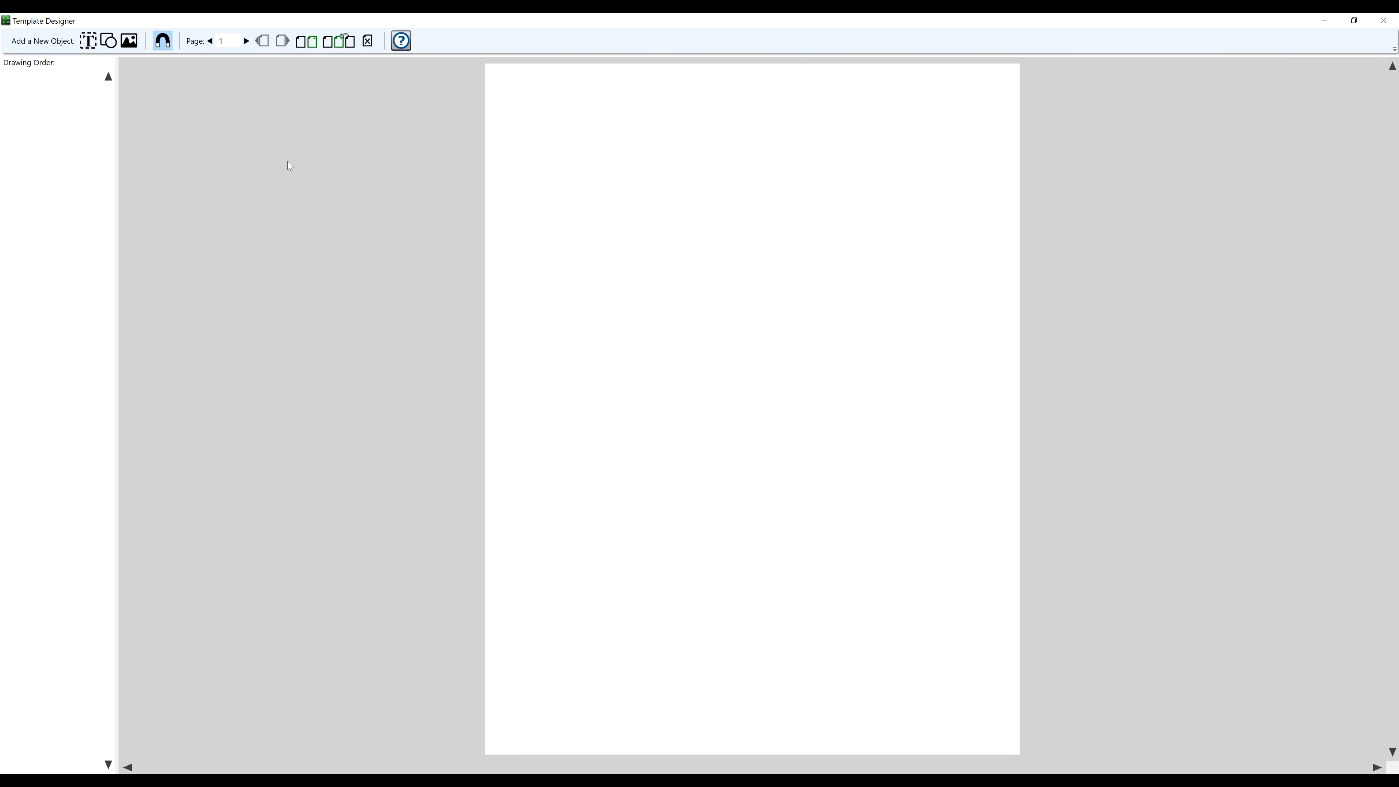
click(1383, 20)
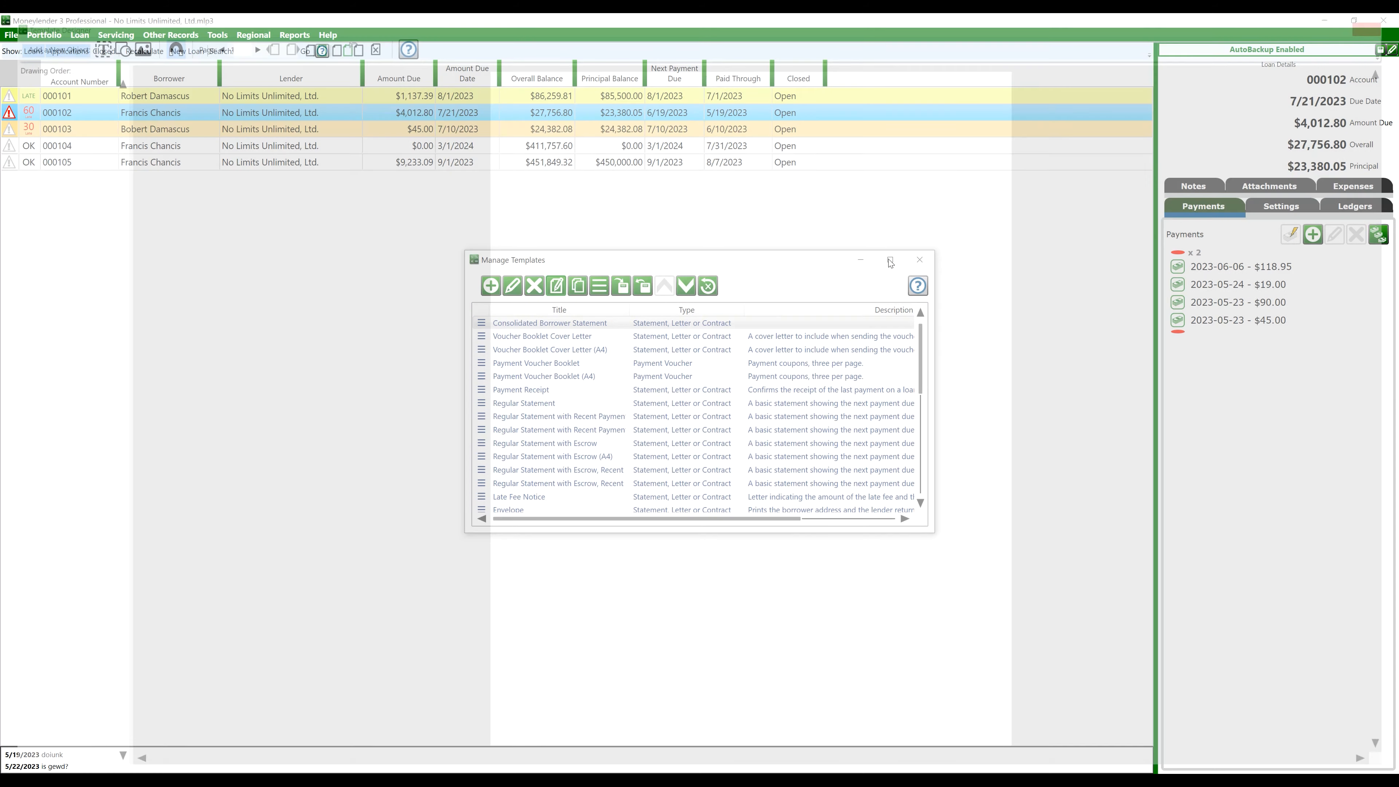
Preview the Consolidated Borrower Statement for the selected loan's borrower
click(919, 259)
click(114, 34)
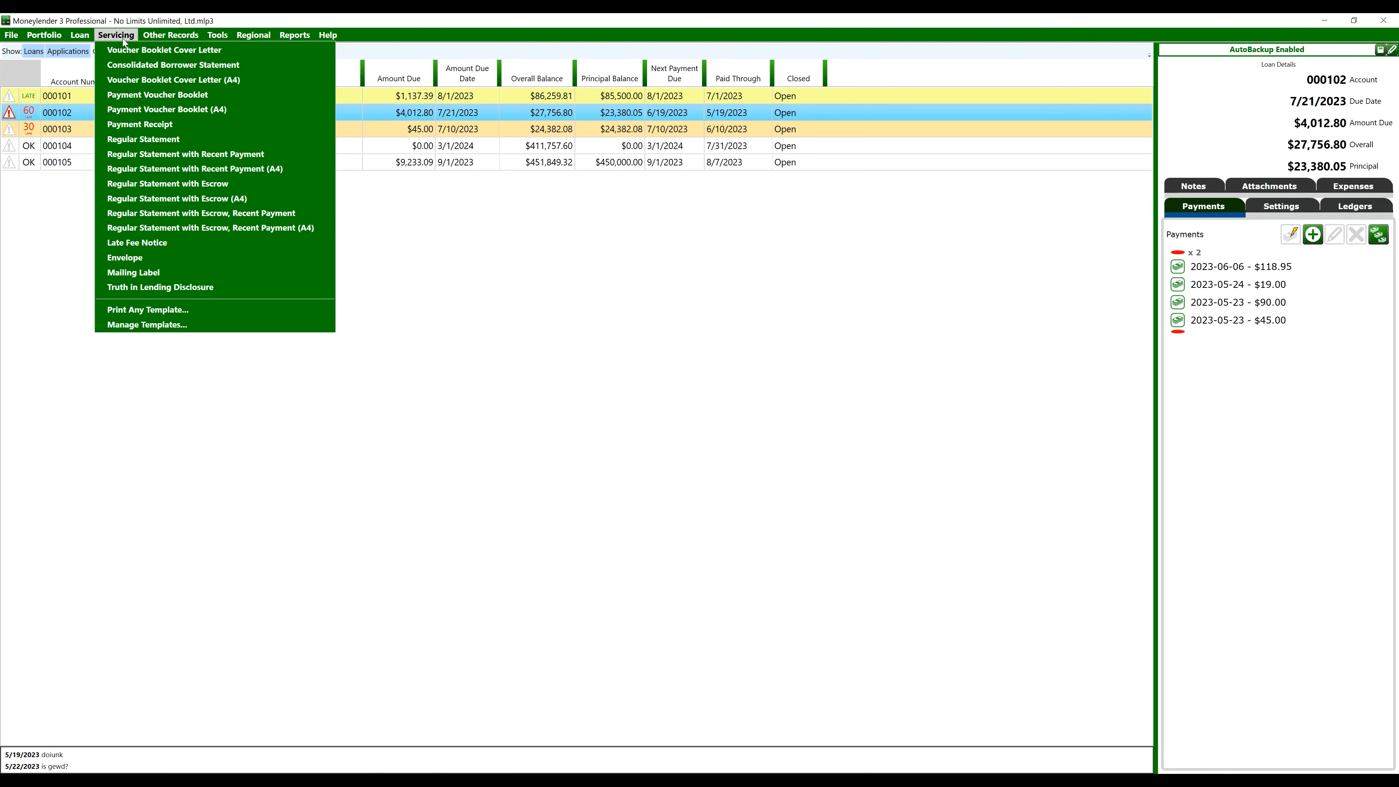
click(145, 69)
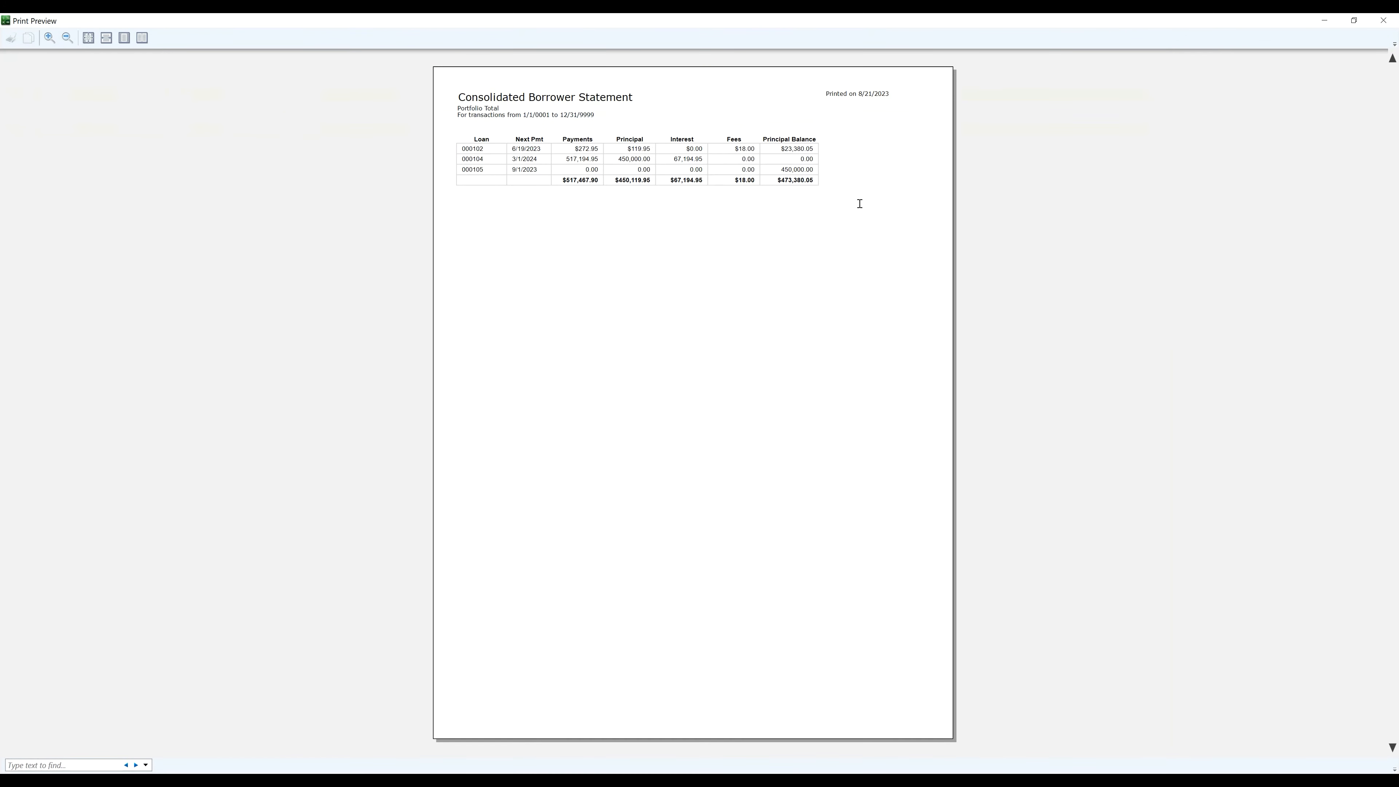
click(1383, 19)
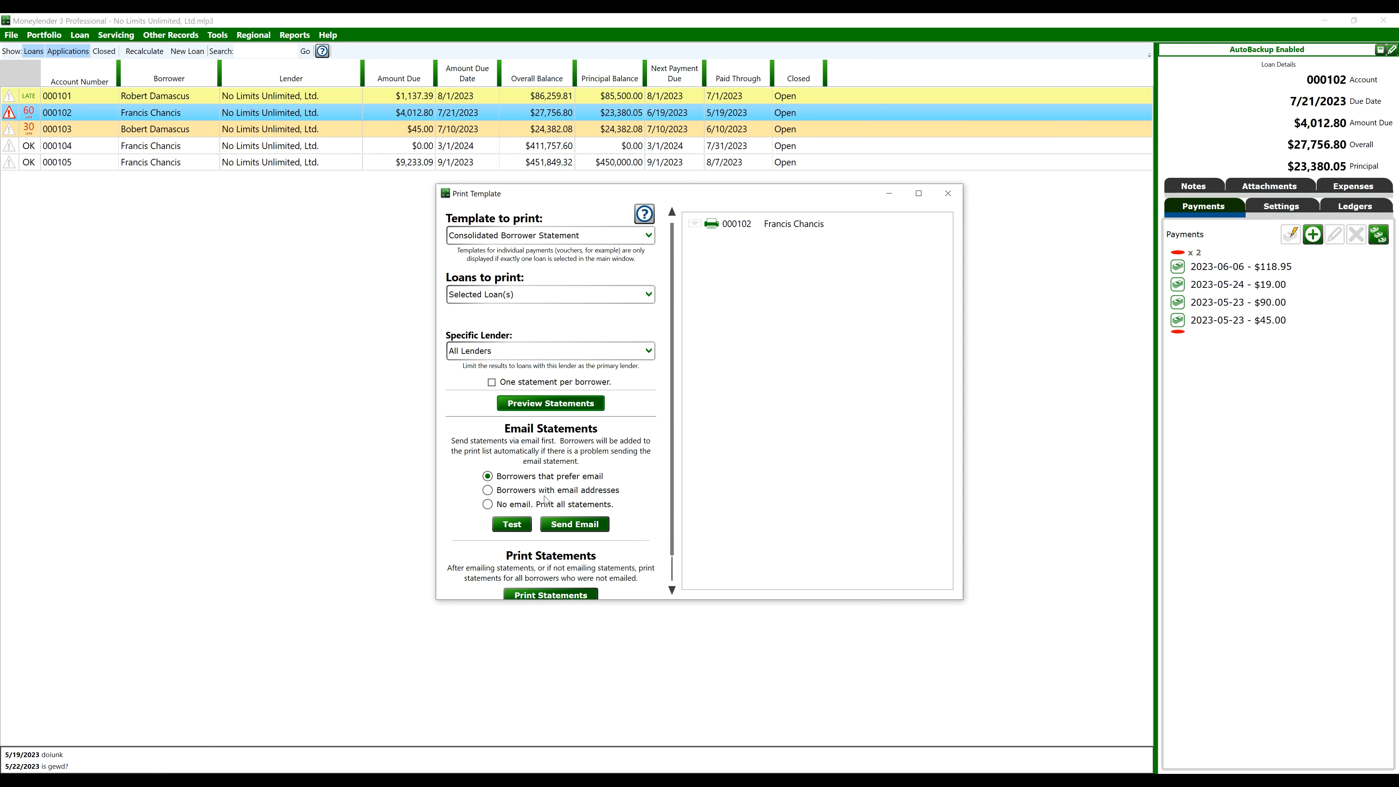
Preview statements for borrowers with email addresses, listing loans 000102, 000104 and 000105
click(556, 491)
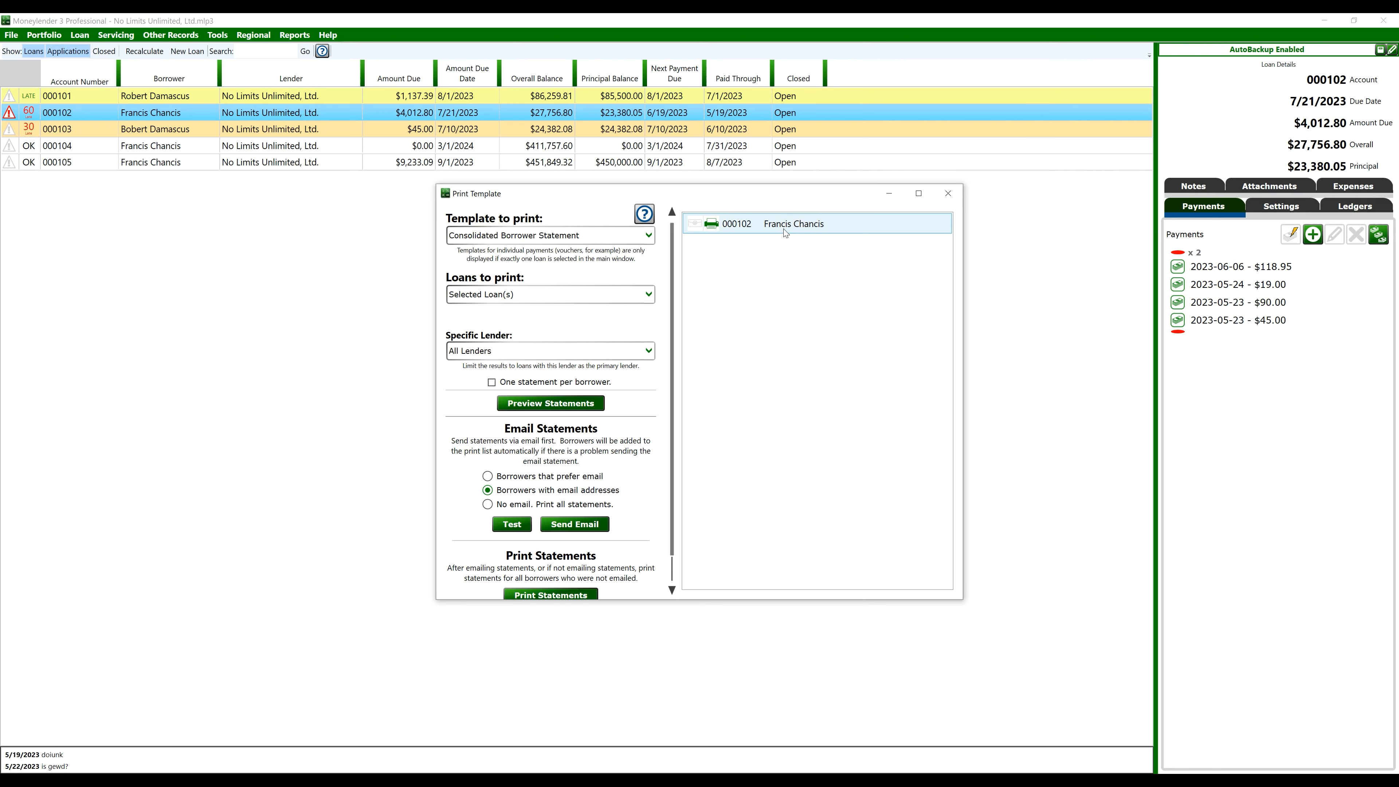
click(551, 408)
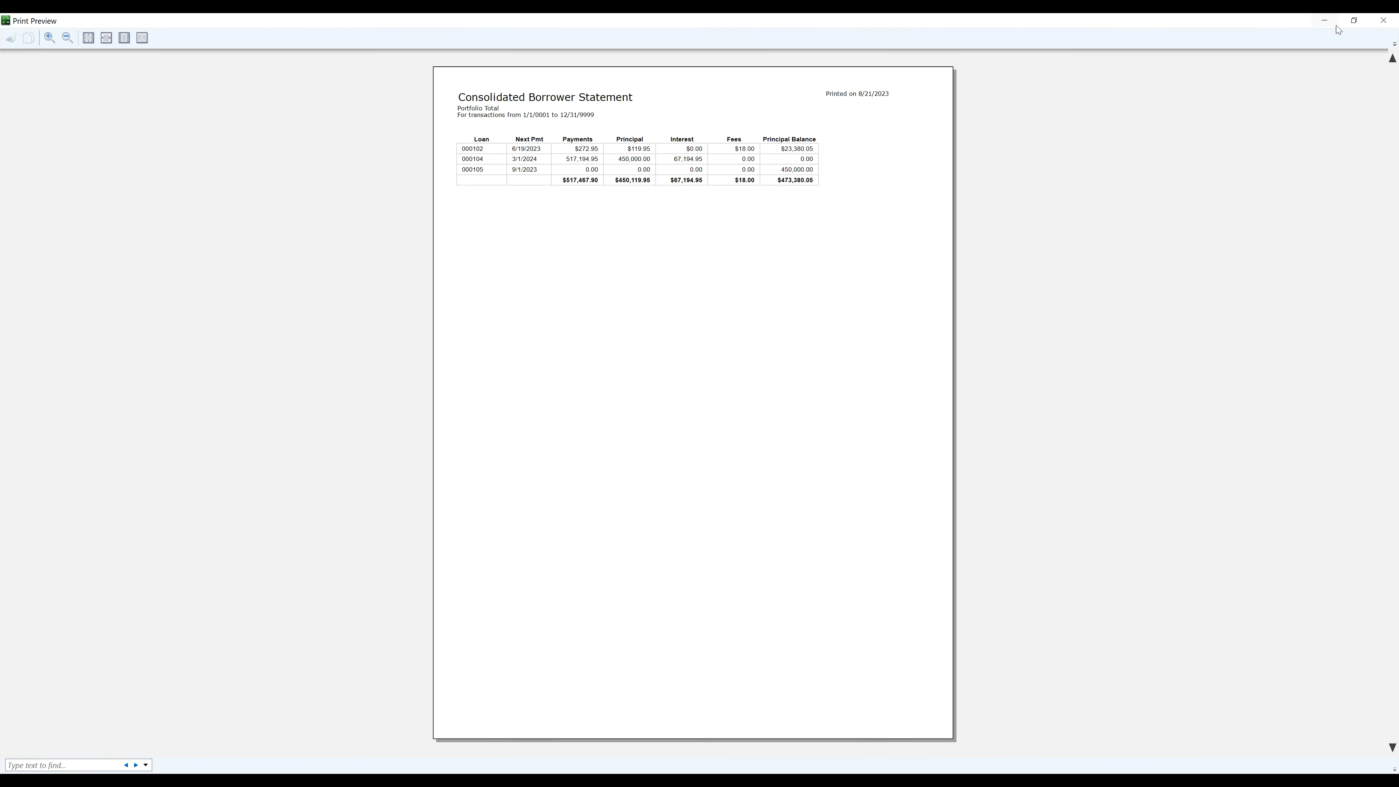
click(1382, 21)
click(948, 193)
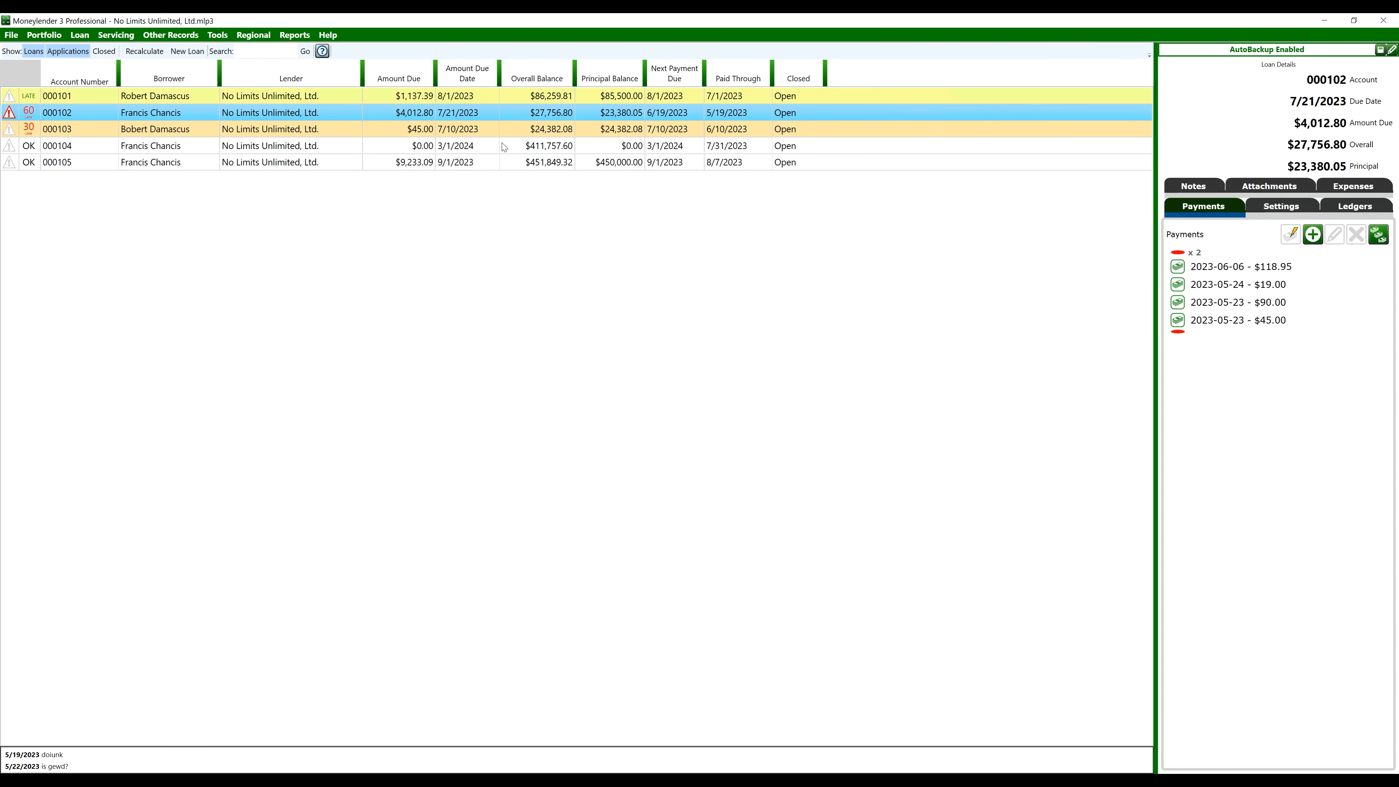
click(281, 35)
Open the Consolidated Borrower Statement in Report Manager for editing and begin adding a new column
click(353, 380)
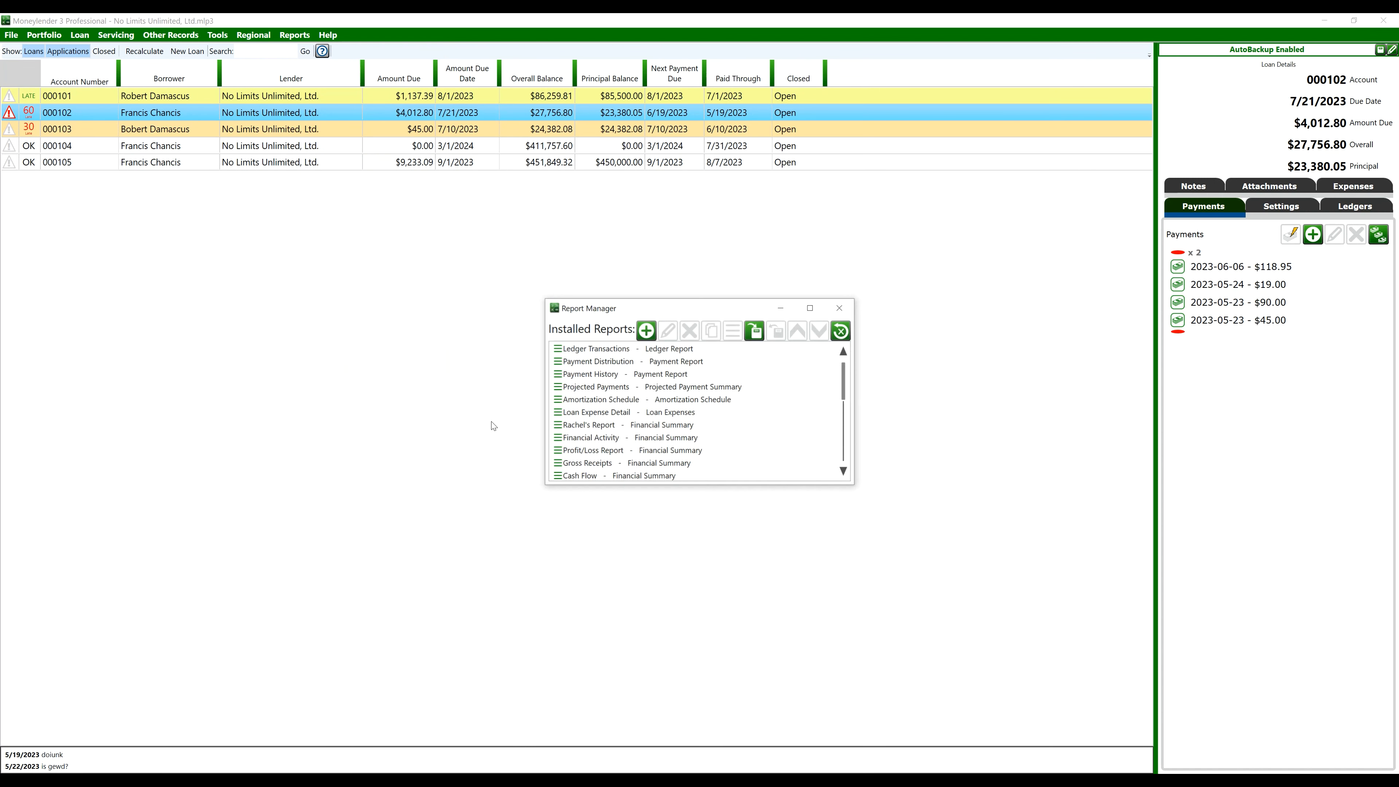
scroll(674, 433, down, 1)
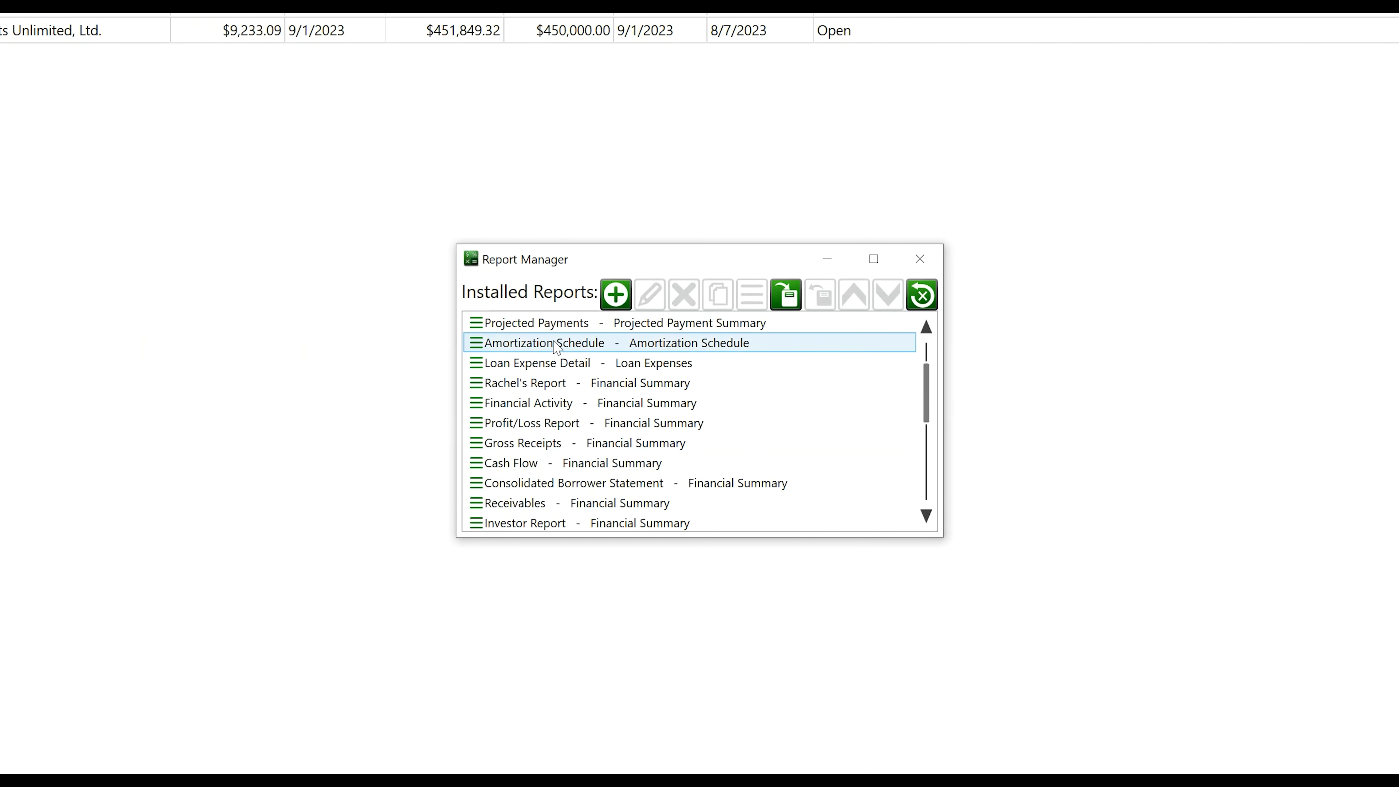
scroll(556, 346, up, 1)
scroll(562, 364, down, 1)
click(598, 484)
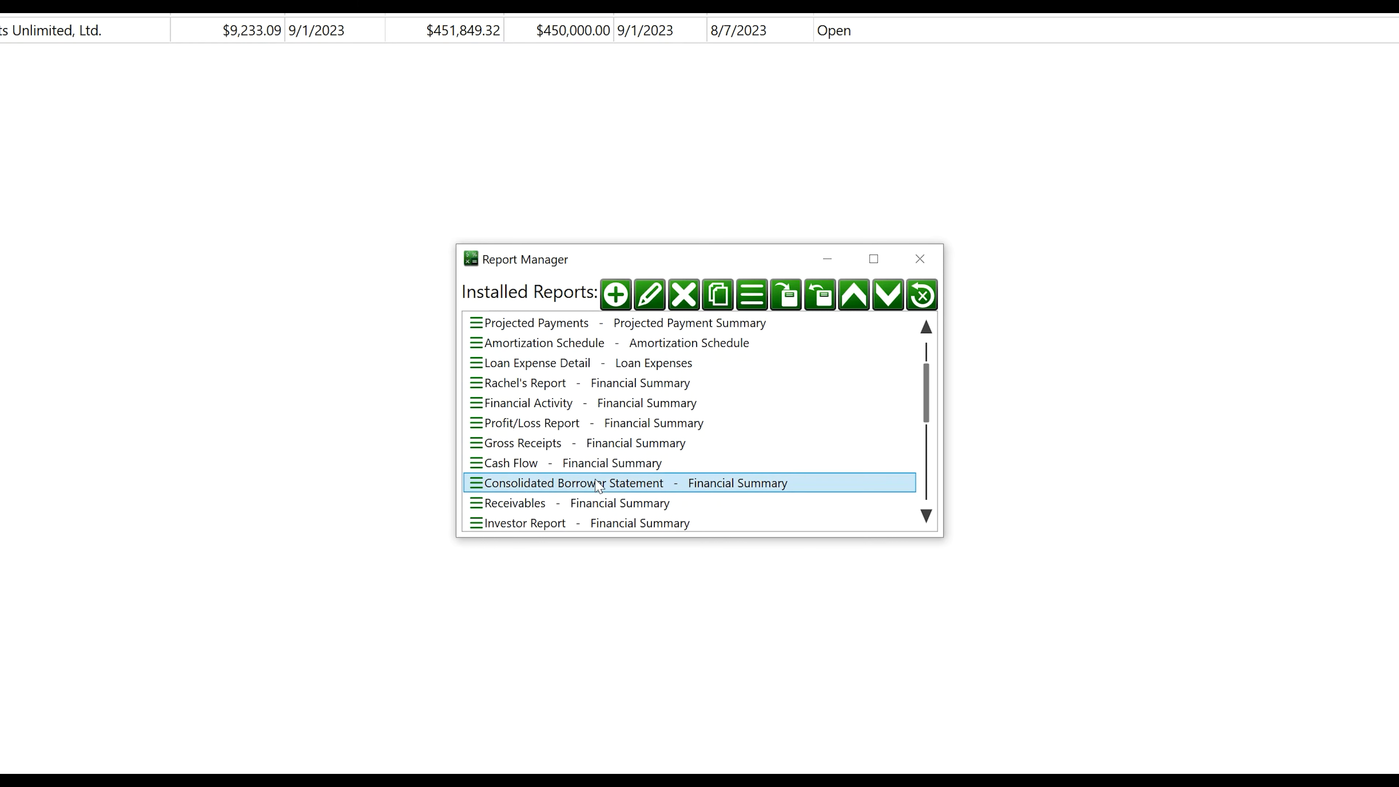
click(649, 295)
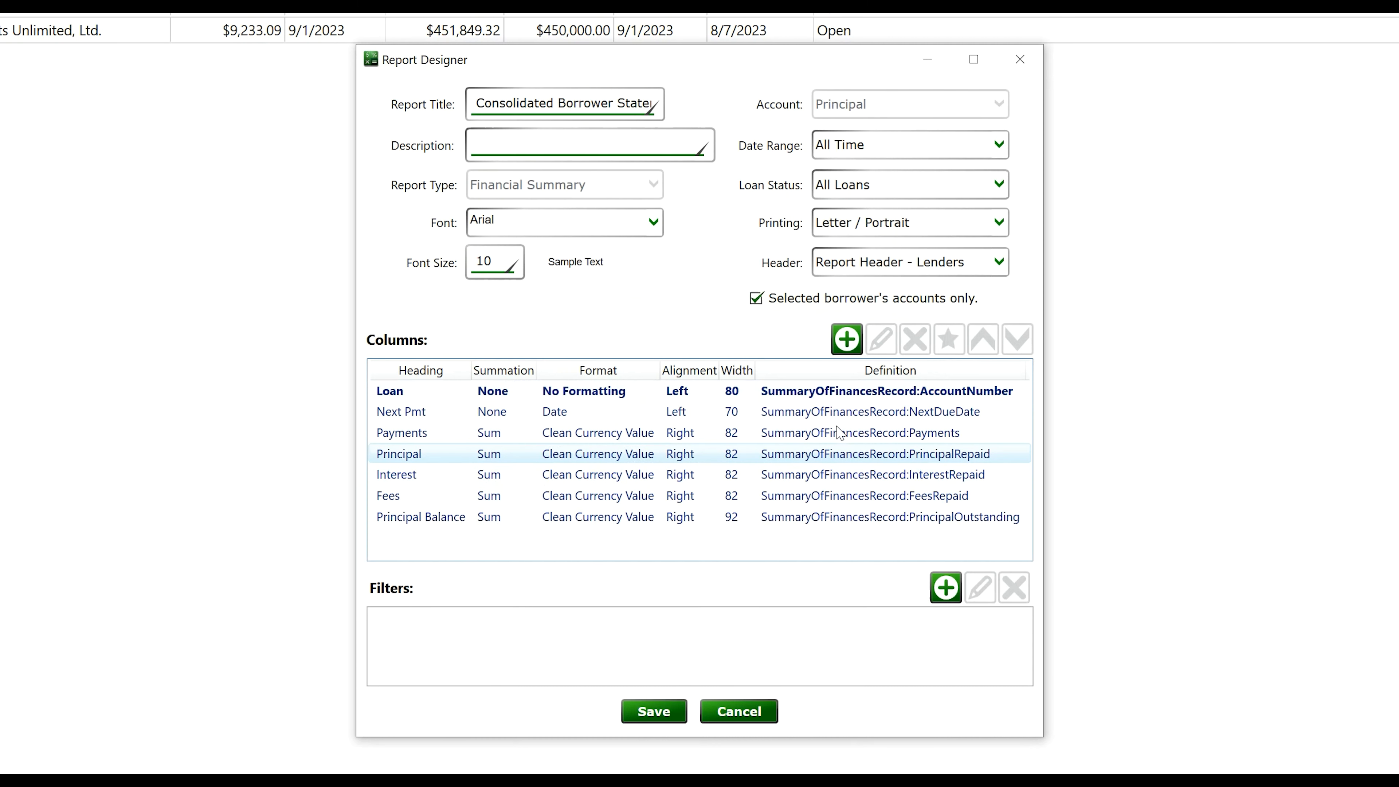
click(846, 339)
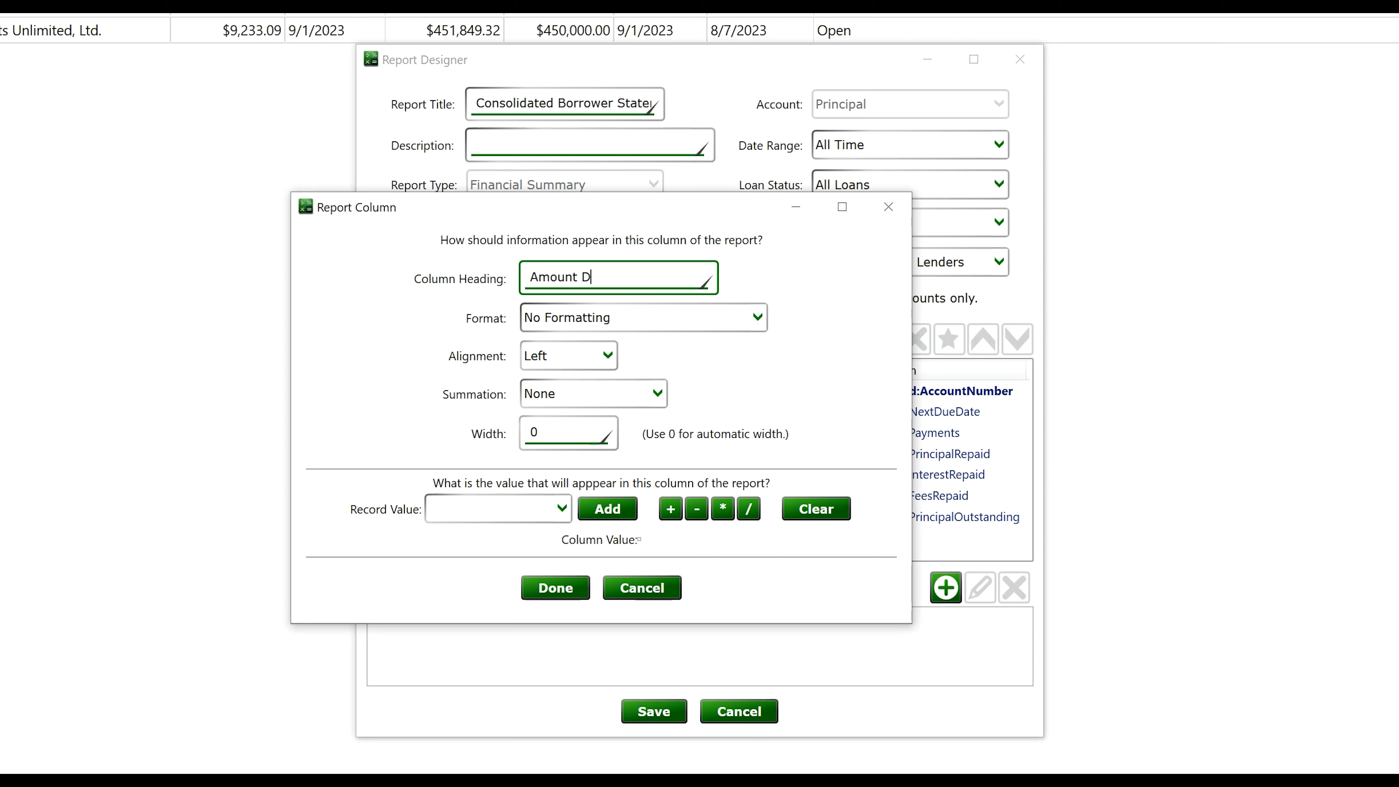
Set the new column's value to SummaryOfFinancesRecord:AmountDue, formatted as Clean Currency Value
click(557, 509)
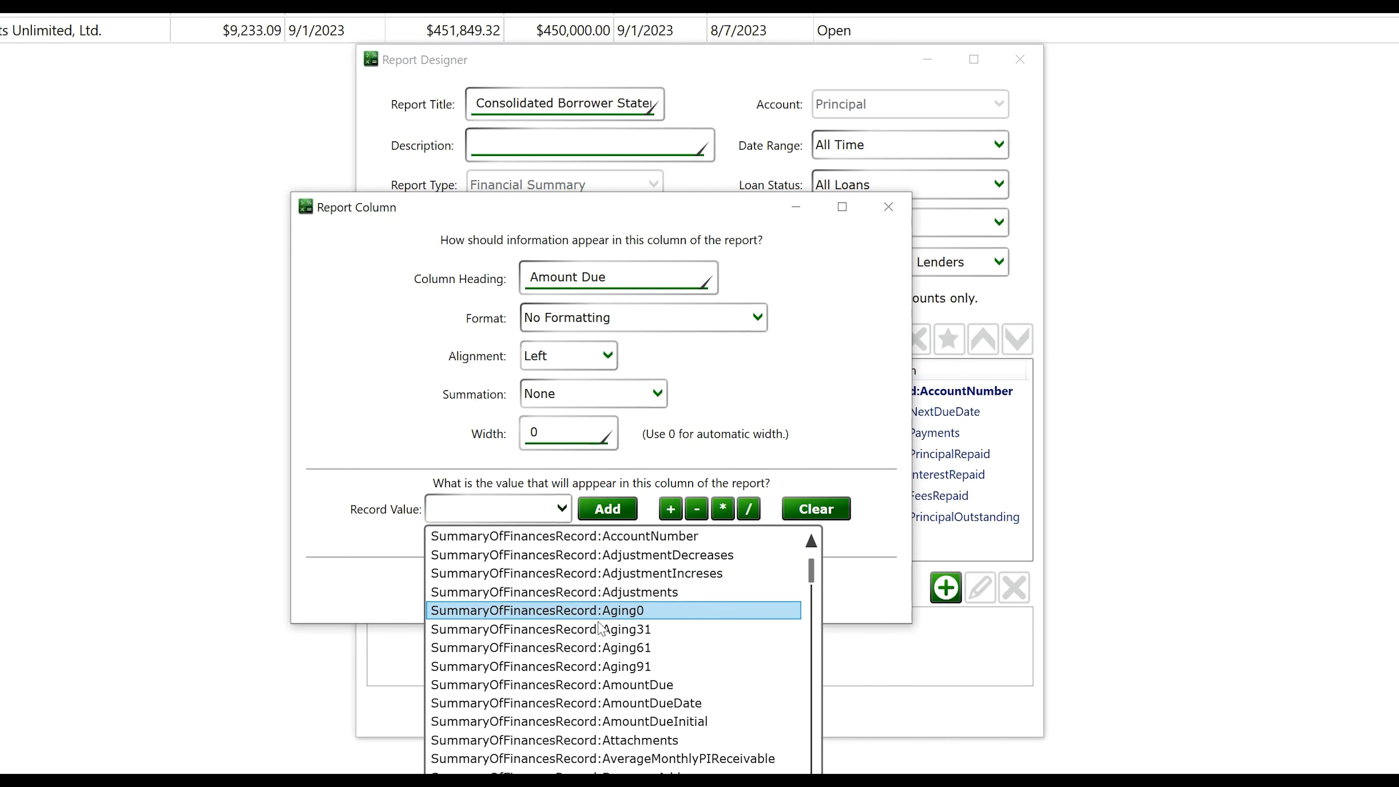
click(611, 685)
click(605, 510)
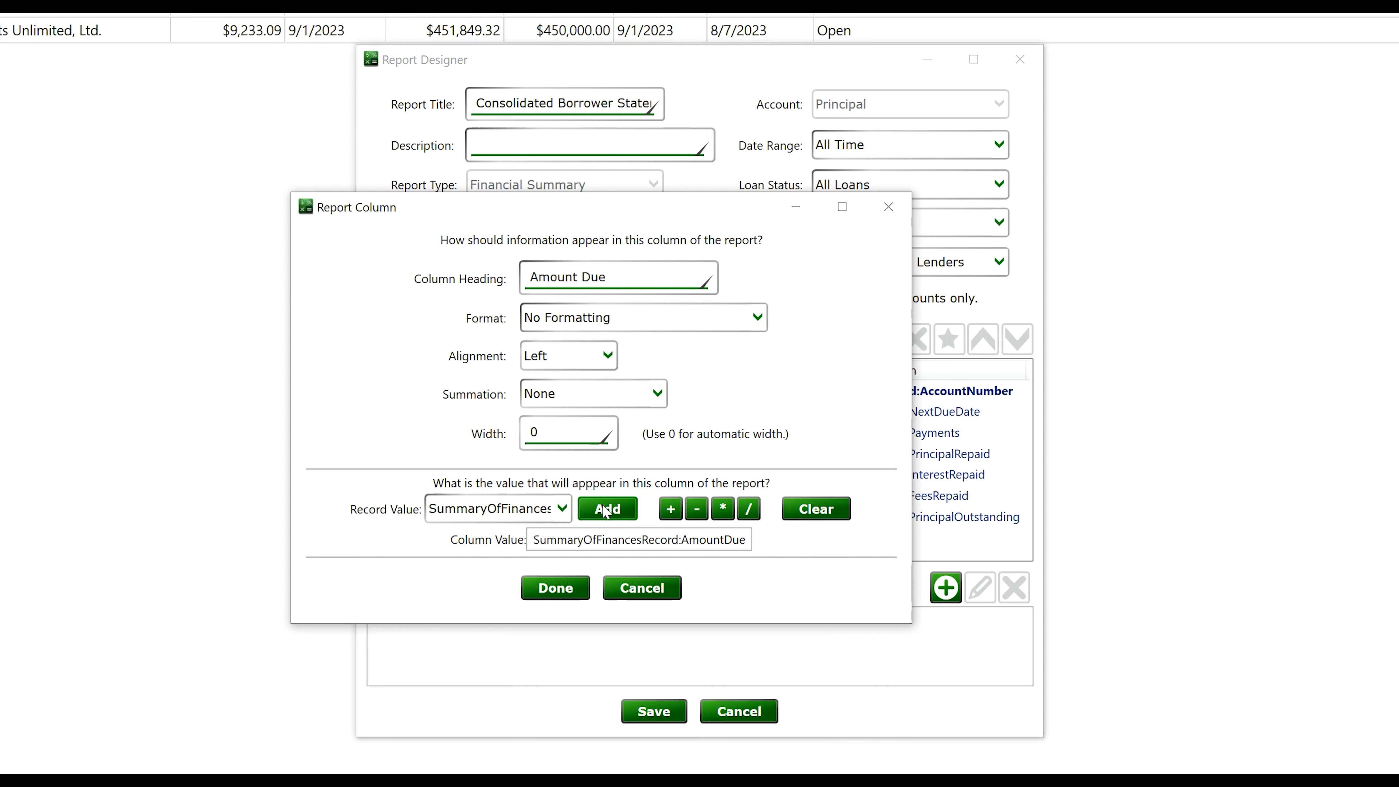
click(581, 326)
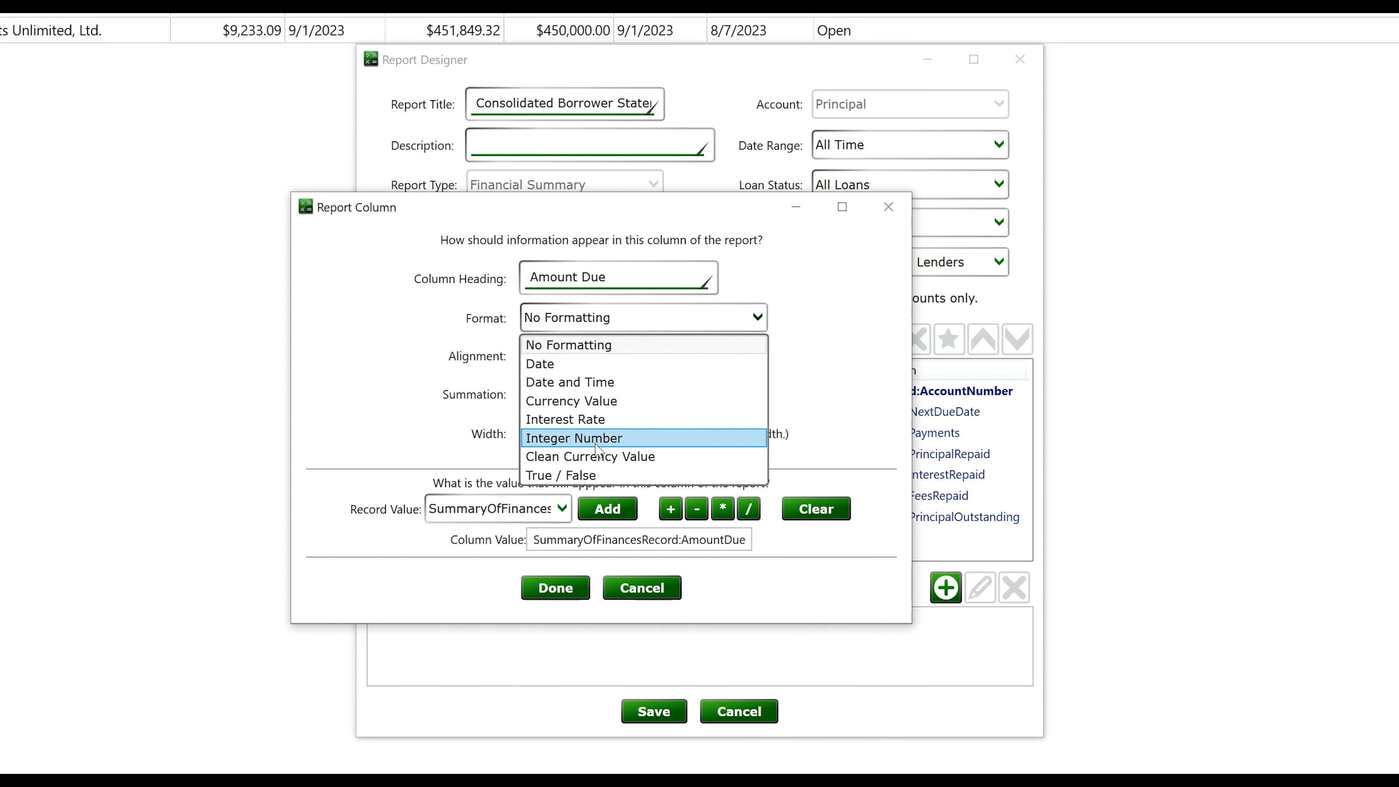
click(589, 456)
Give the Amount Due column width 82, right alignment and Sum summation, then save the report
click(603, 421)
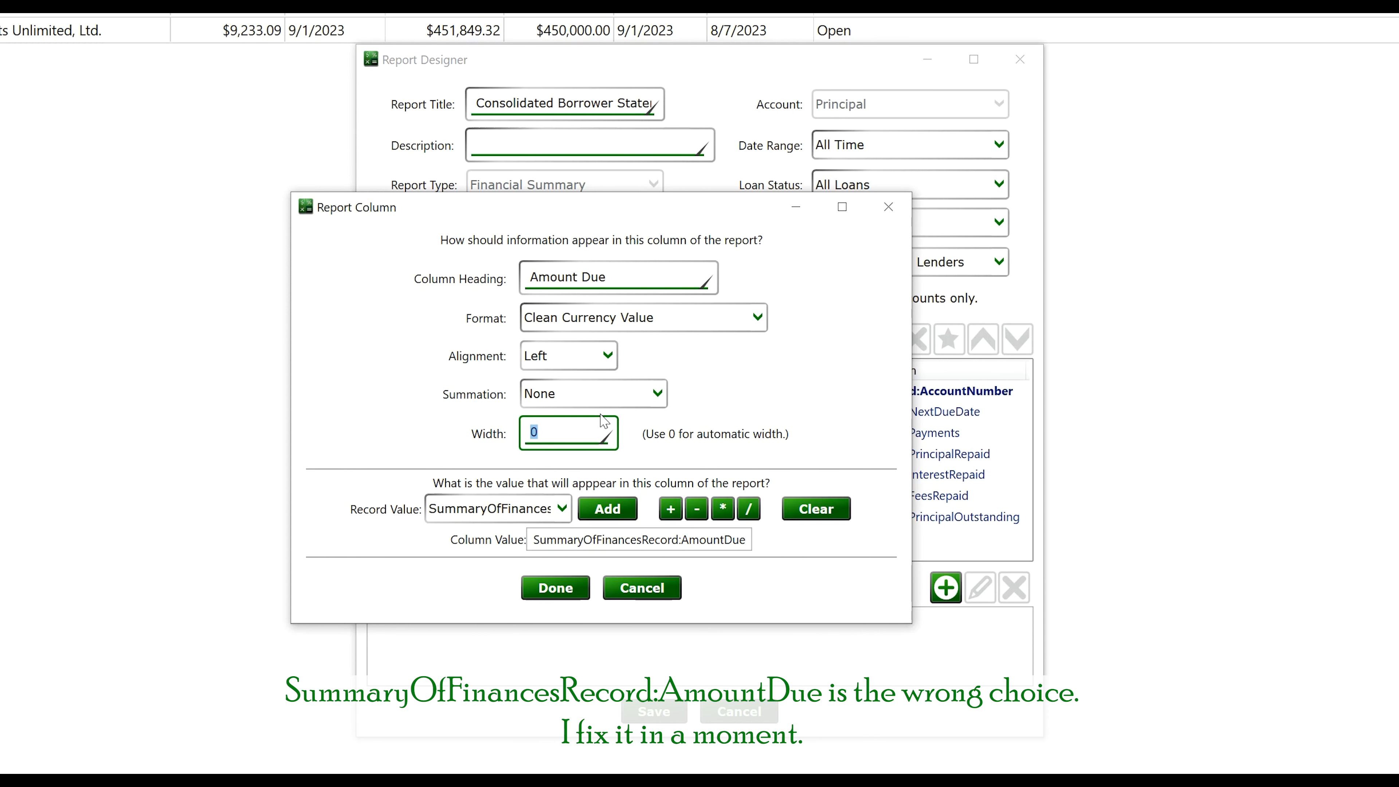
drag(691, 206, 320, 227)
click(334, 356)
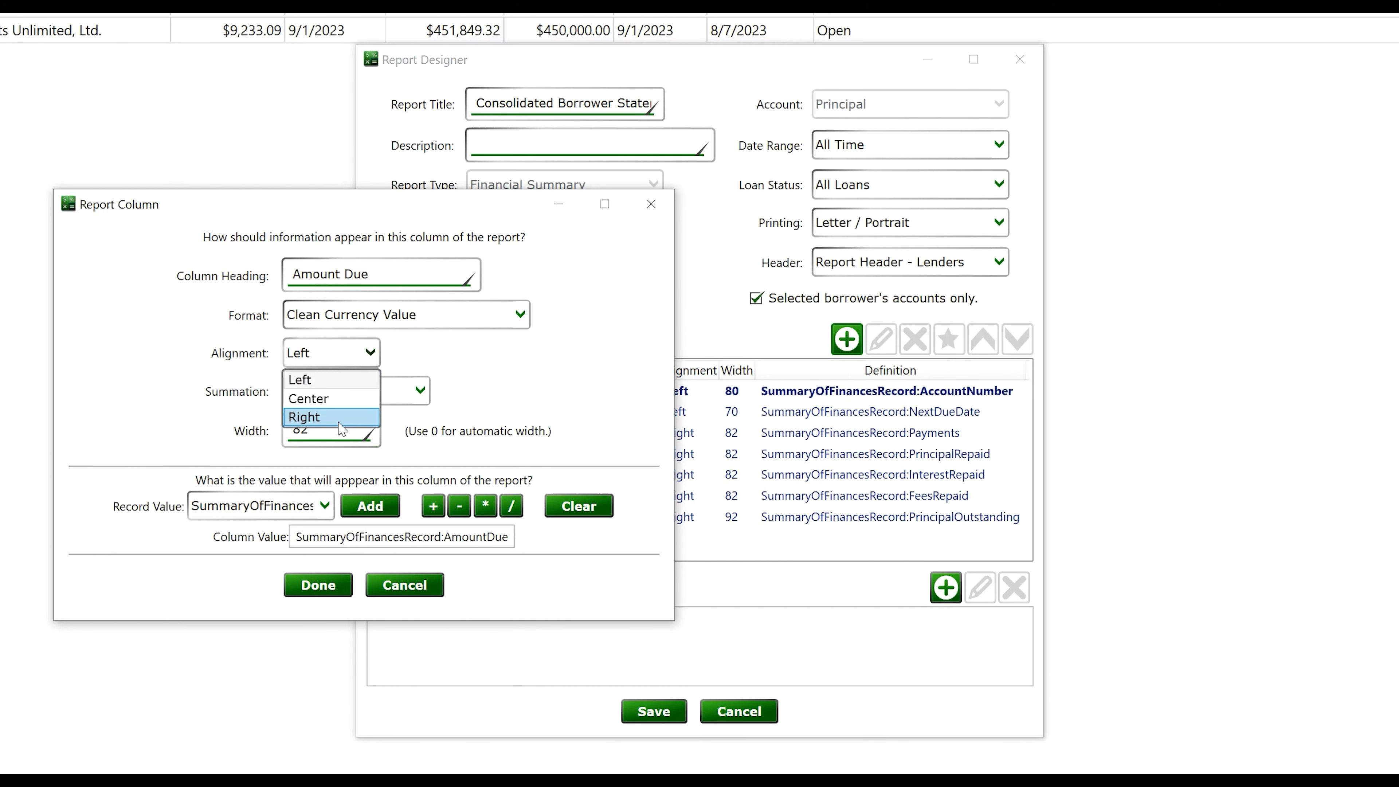
click(333, 418)
click(341, 390)
click(311, 436)
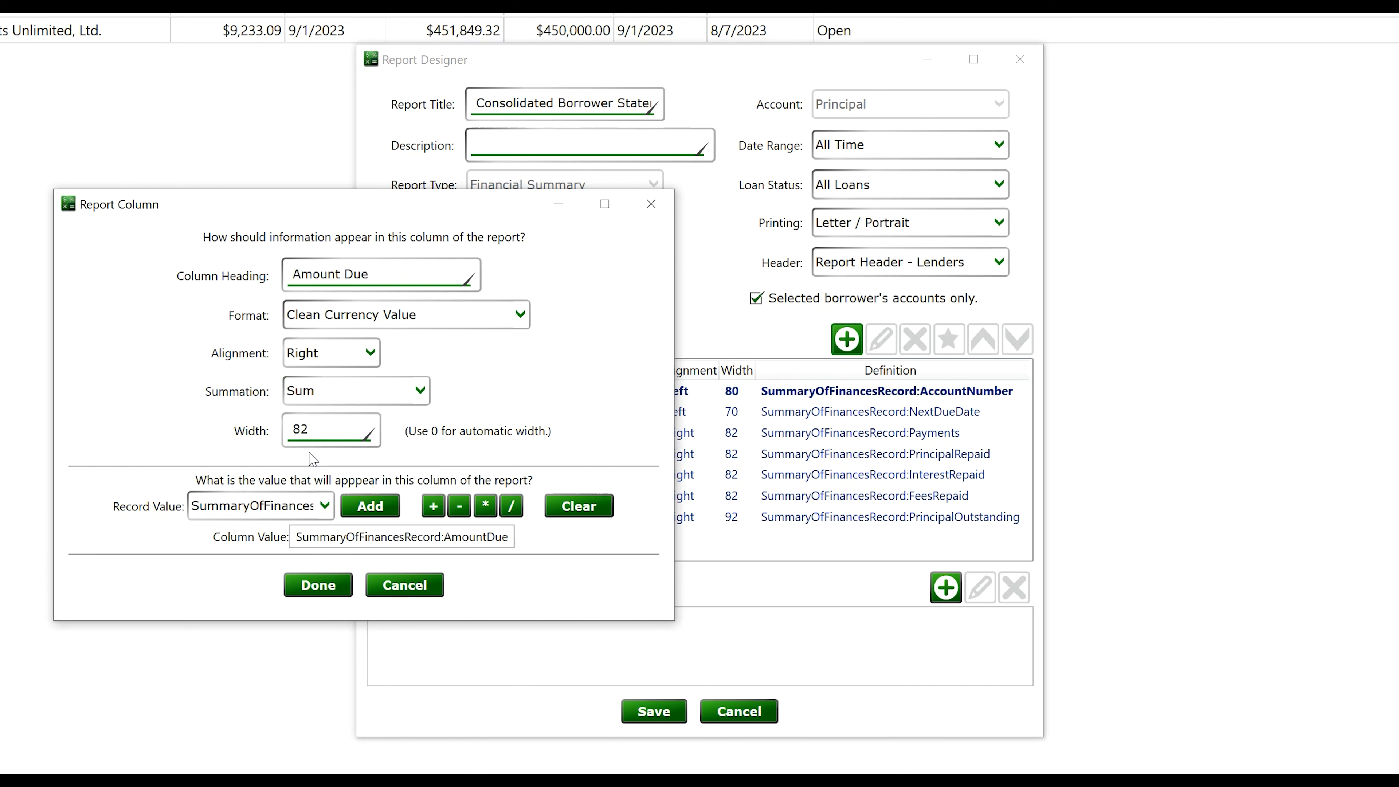
click(317, 584)
click(654, 710)
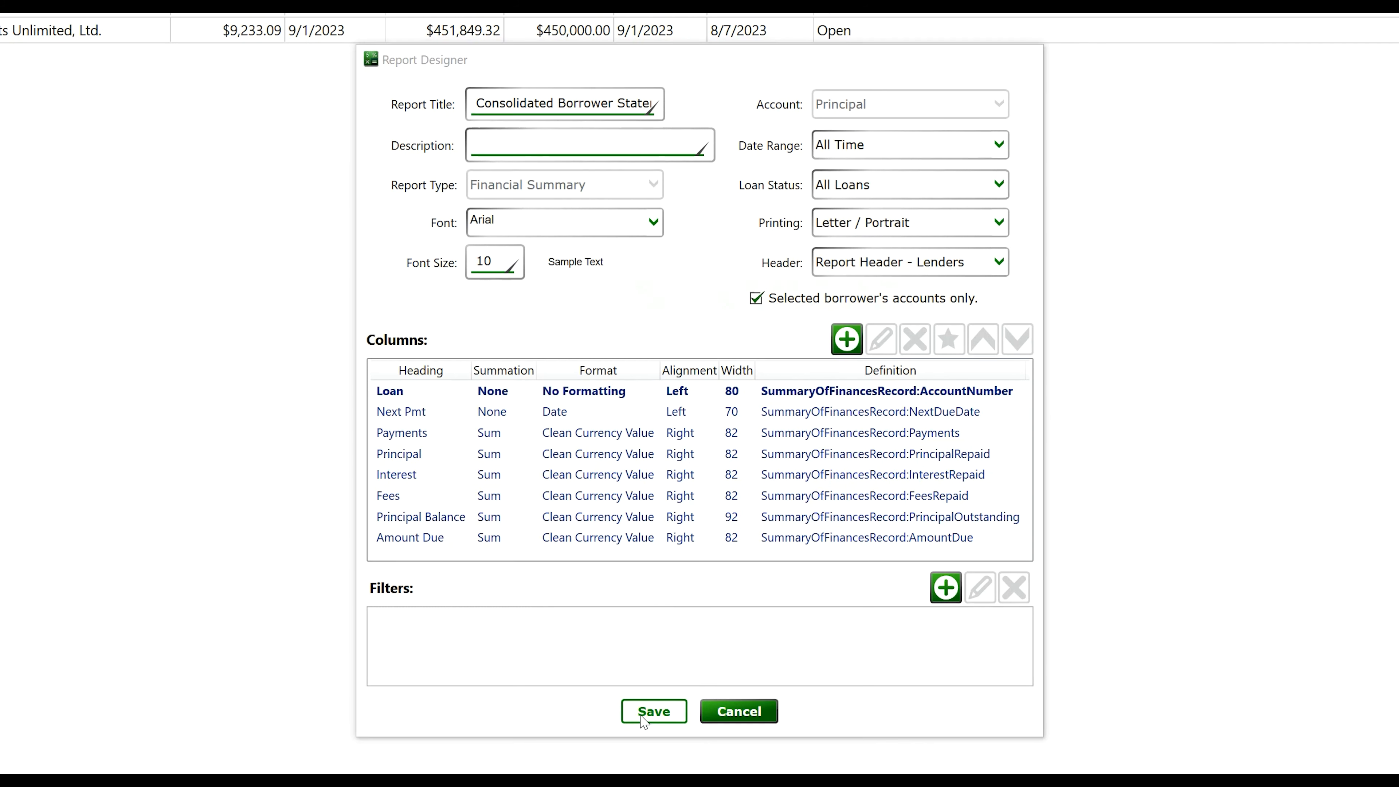
Preview the statement for the selected loan and check the Amount Due total of $733,854.77
click(845, 308)
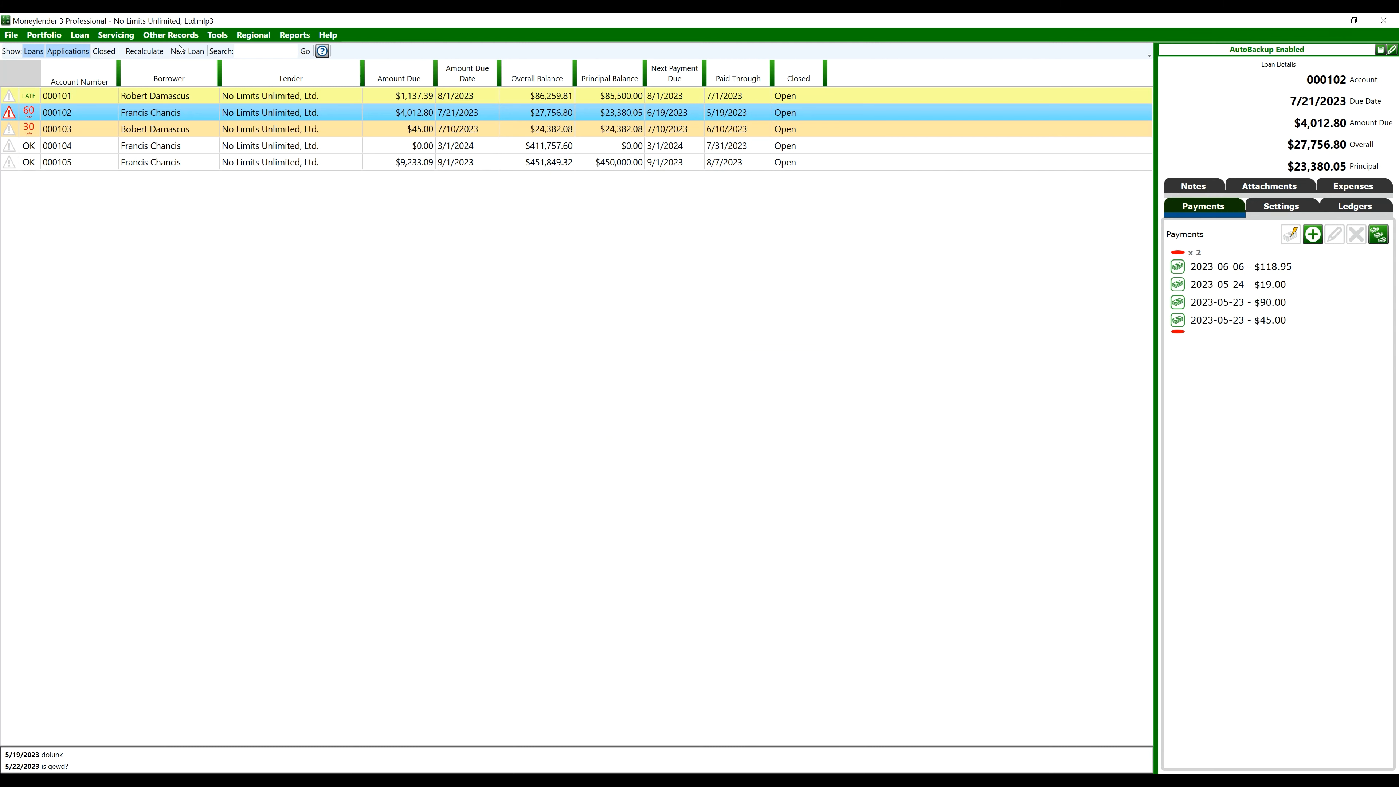
click(116, 34)
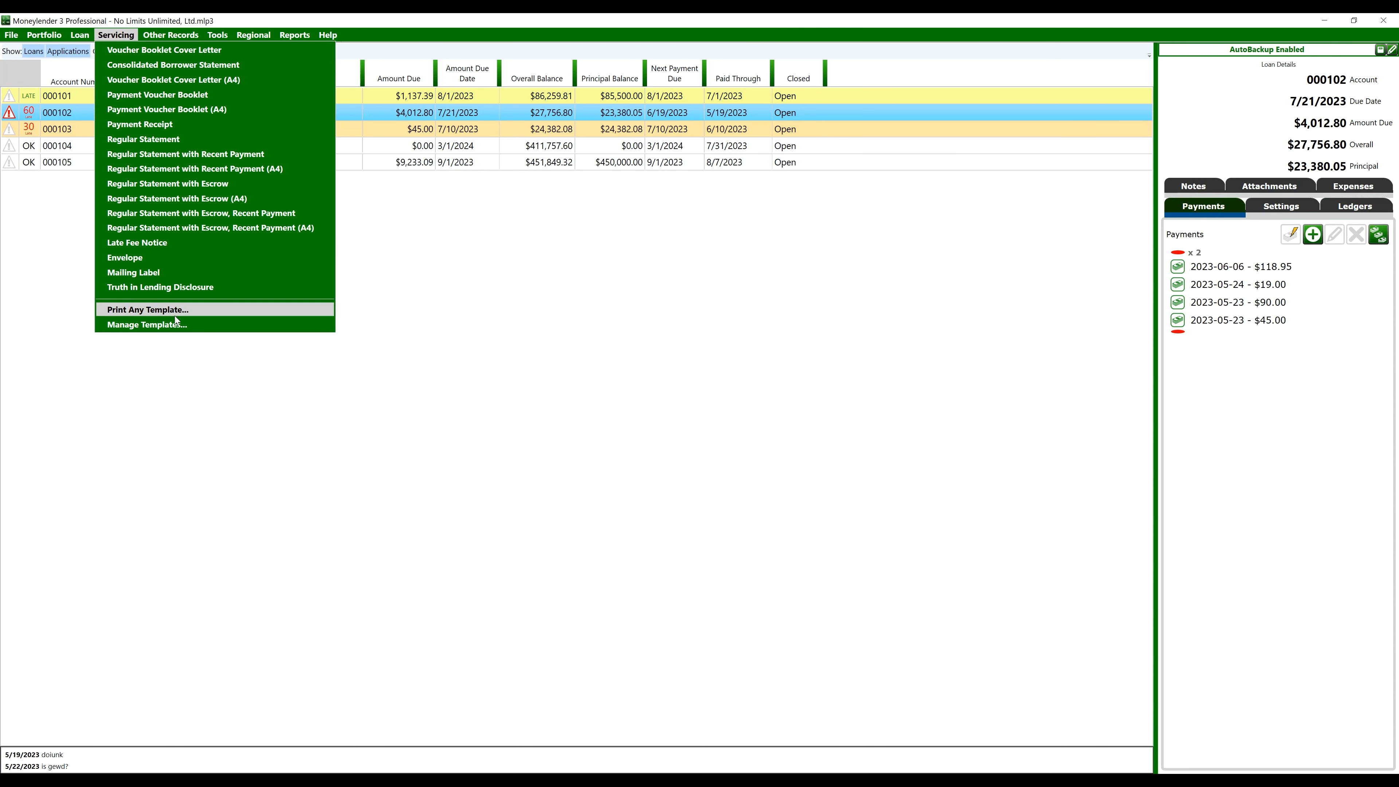
click(165, 64)
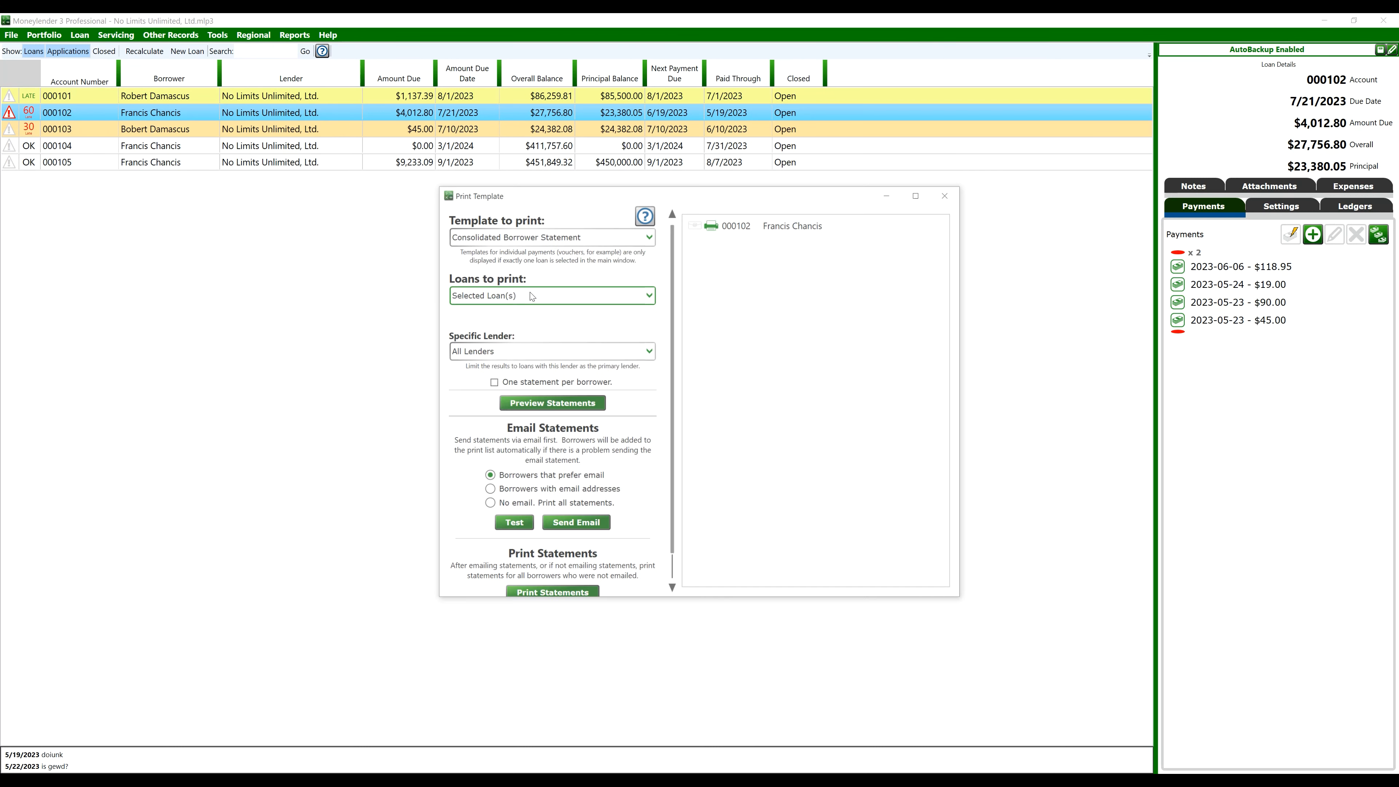
click(555, 402)
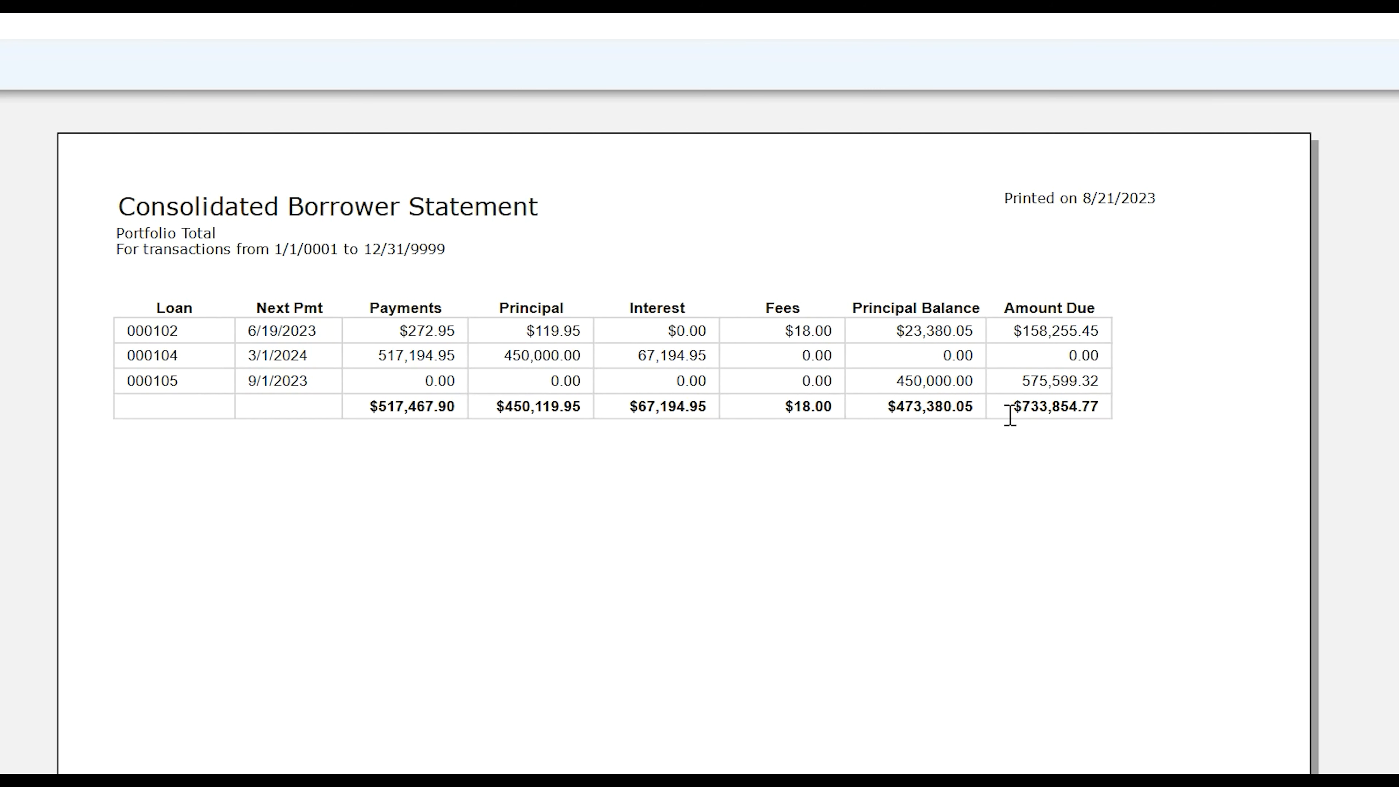
drag(826, 181, 875, 180)
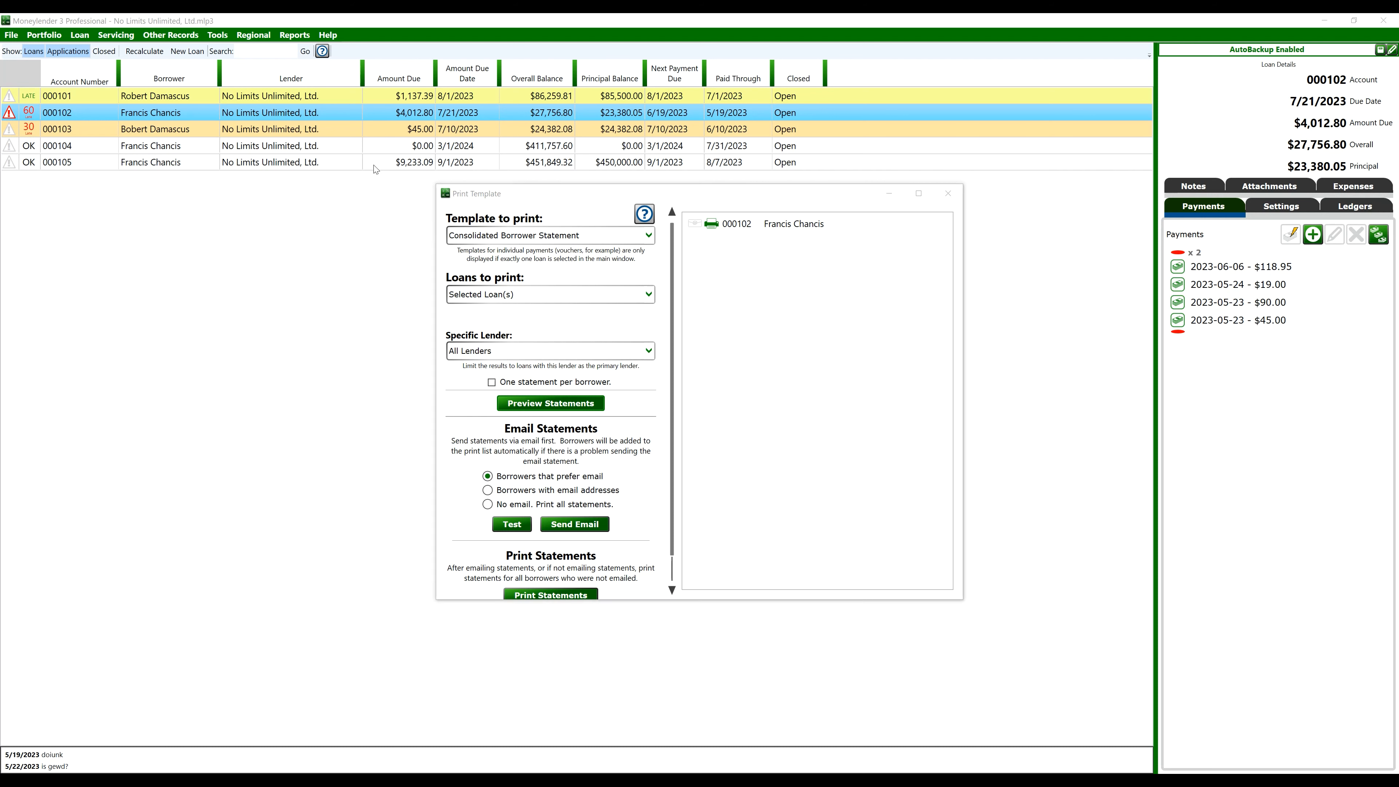
Select loans 000104 and 000105, then open the Consolidated Borrower Statement report for editing
click(948, 194)
click(414, 146)
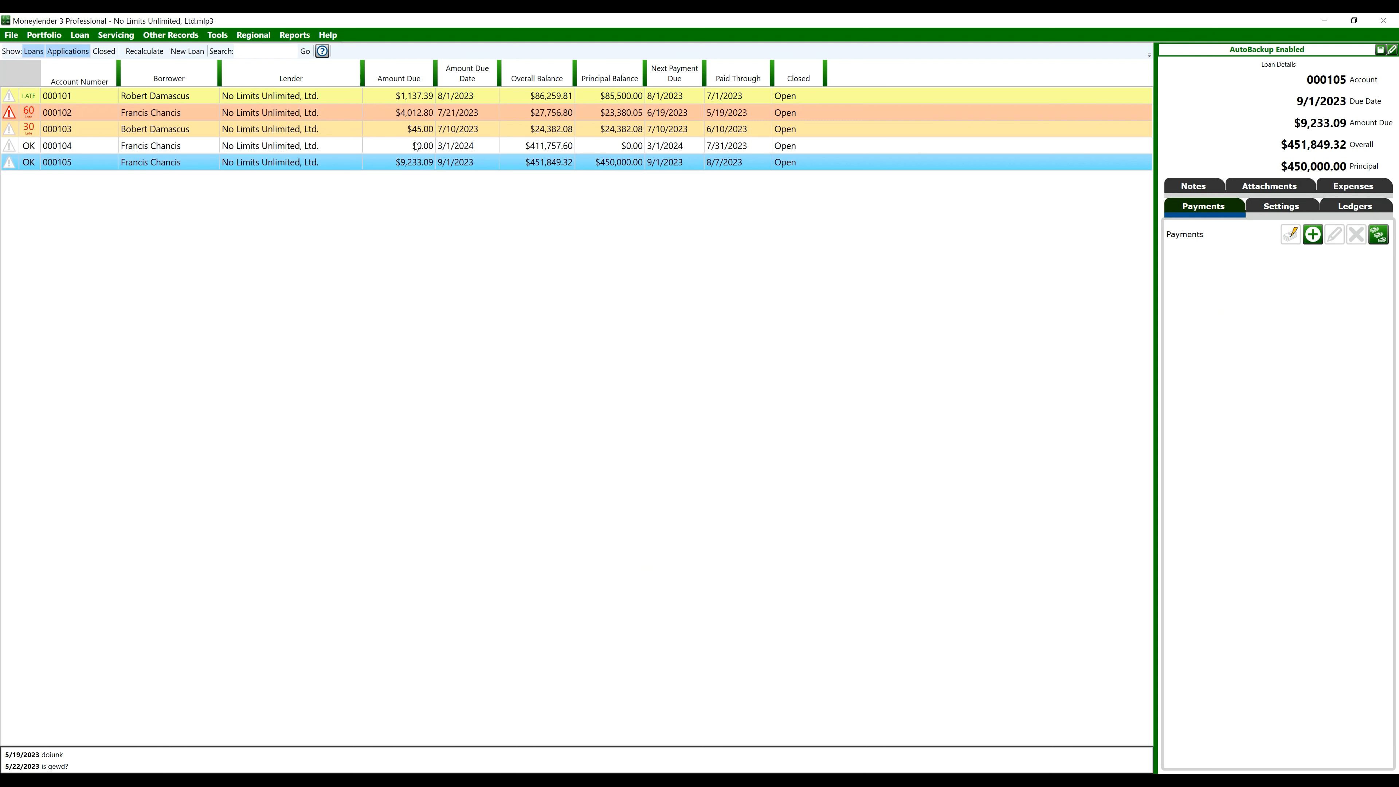
click(412, 163)
click(295, 35)
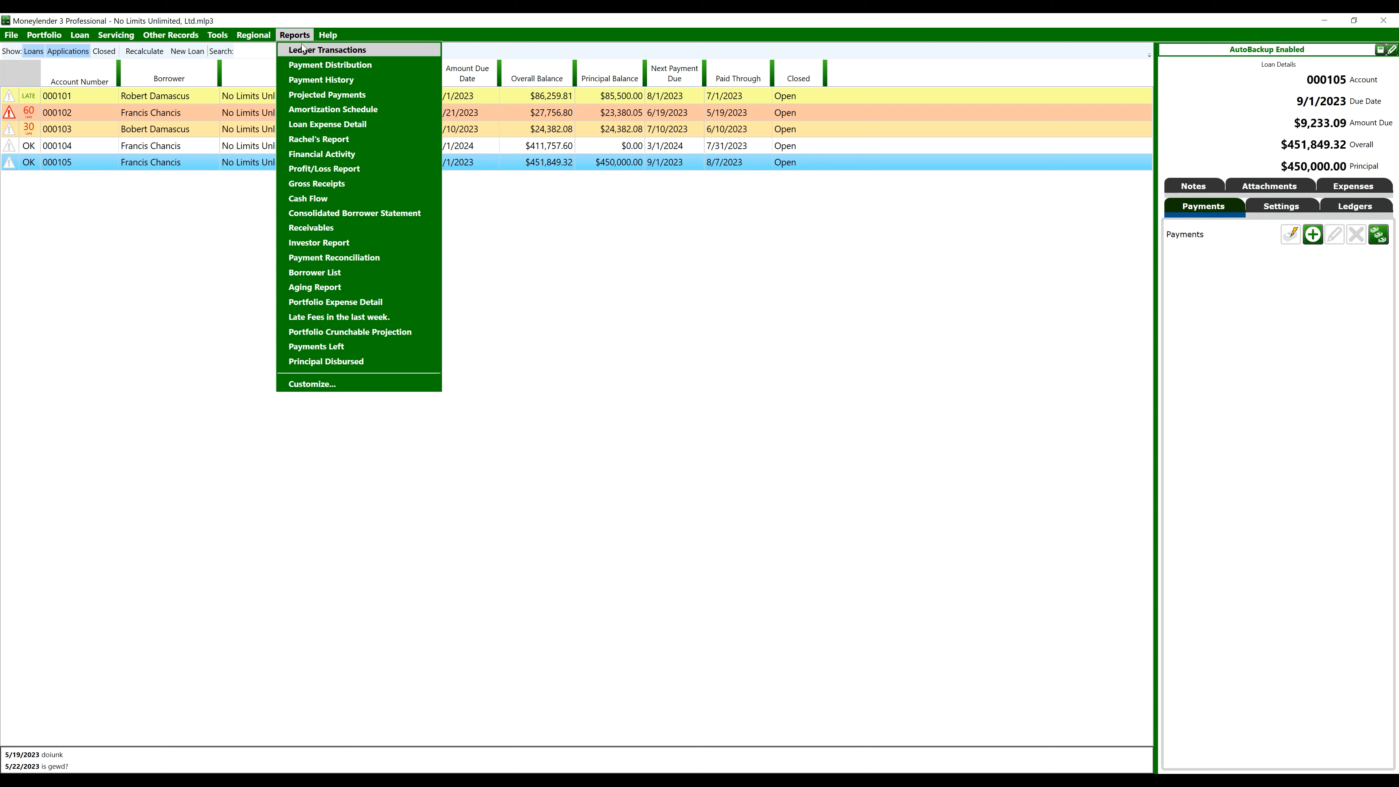
click(339, 385)
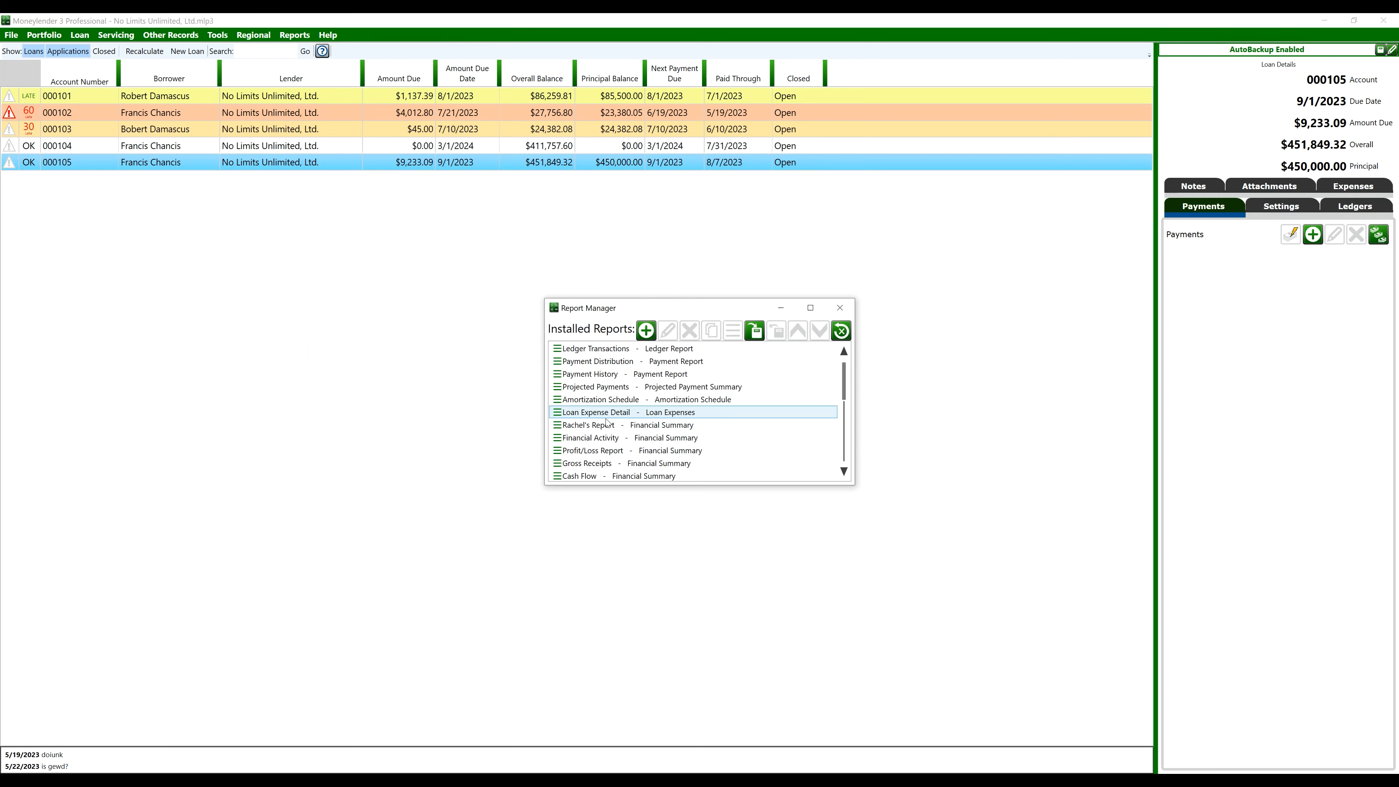
scroll(625, 385, down, 3)
click(628, 375)
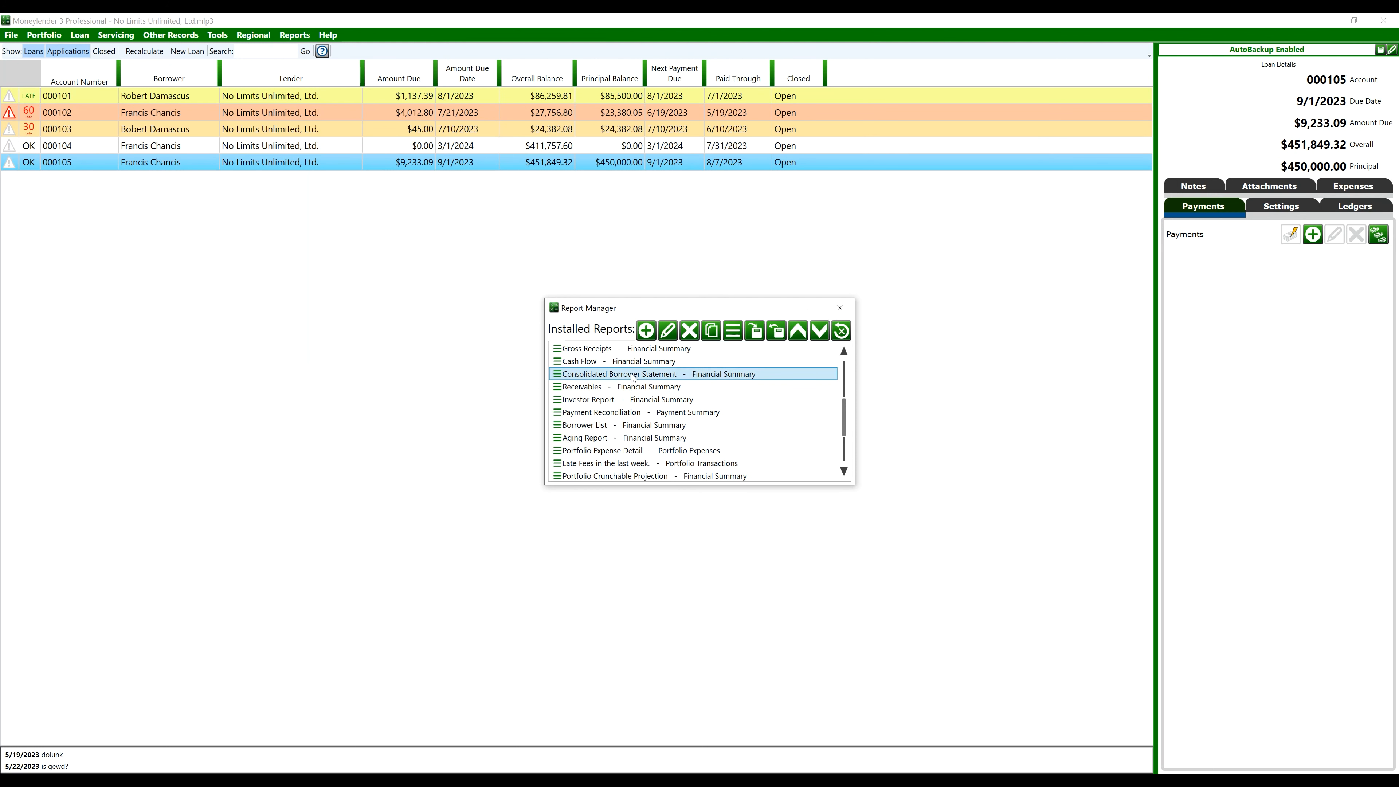
click(668, 332)
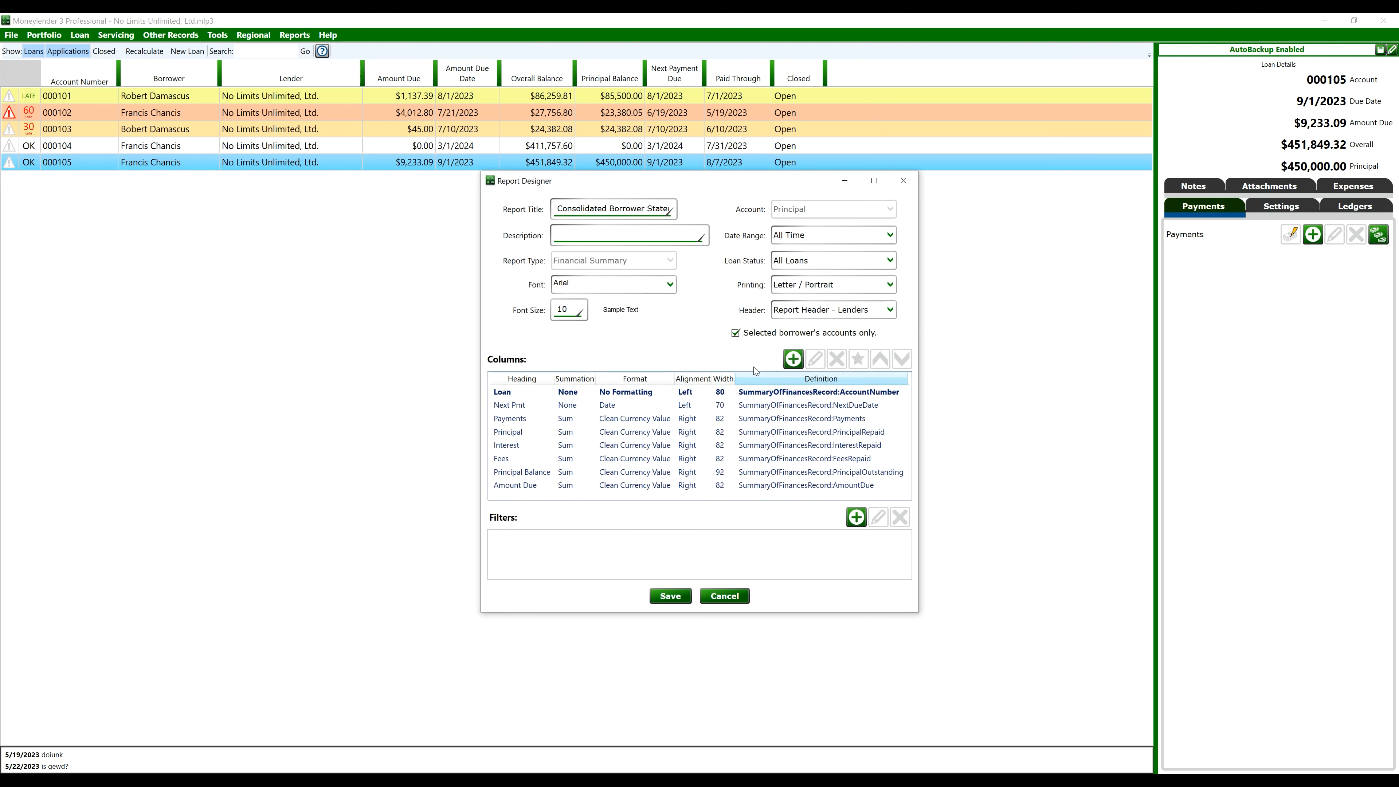
Redefine the Amount Due column to draw from Loan:AmountDue instead of the summary field
click(743, 485)
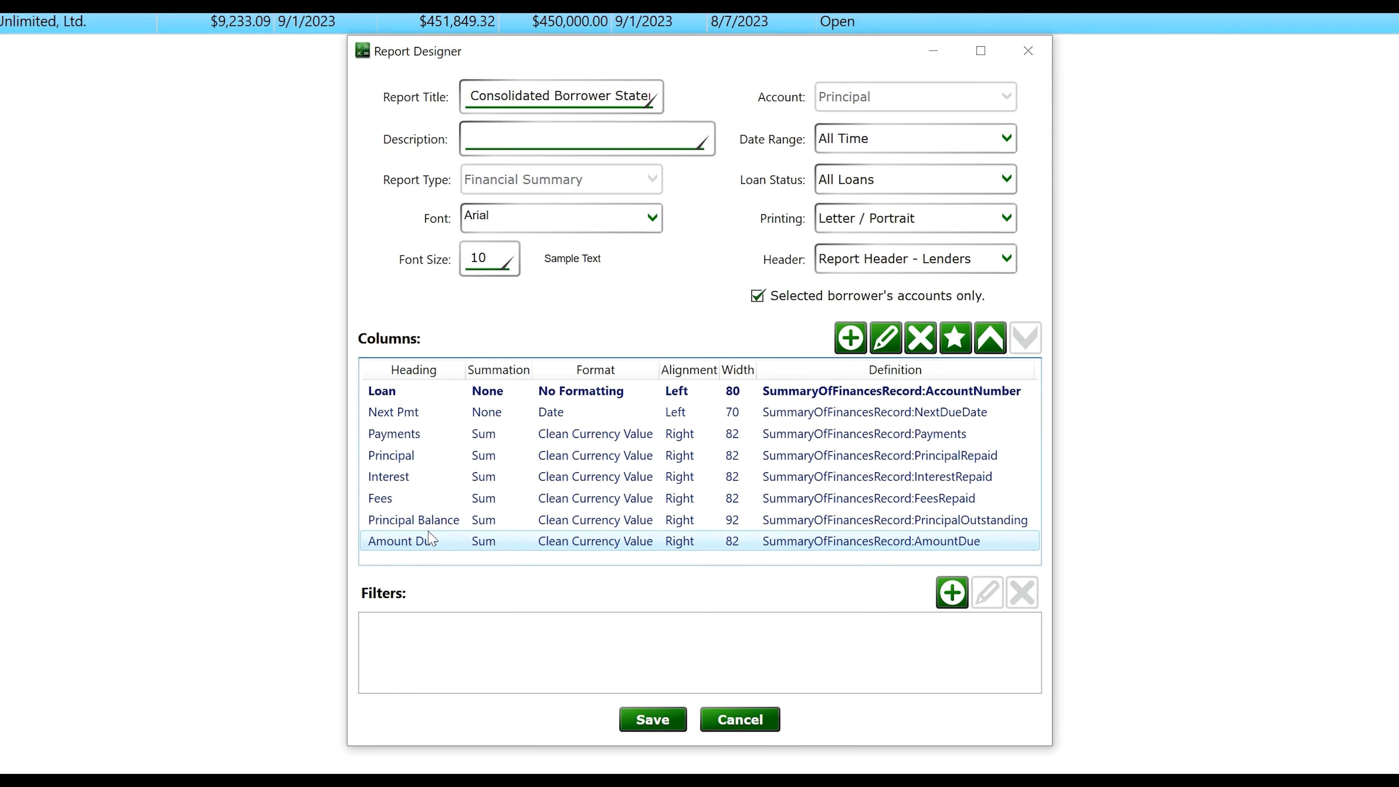
click(885, 337)
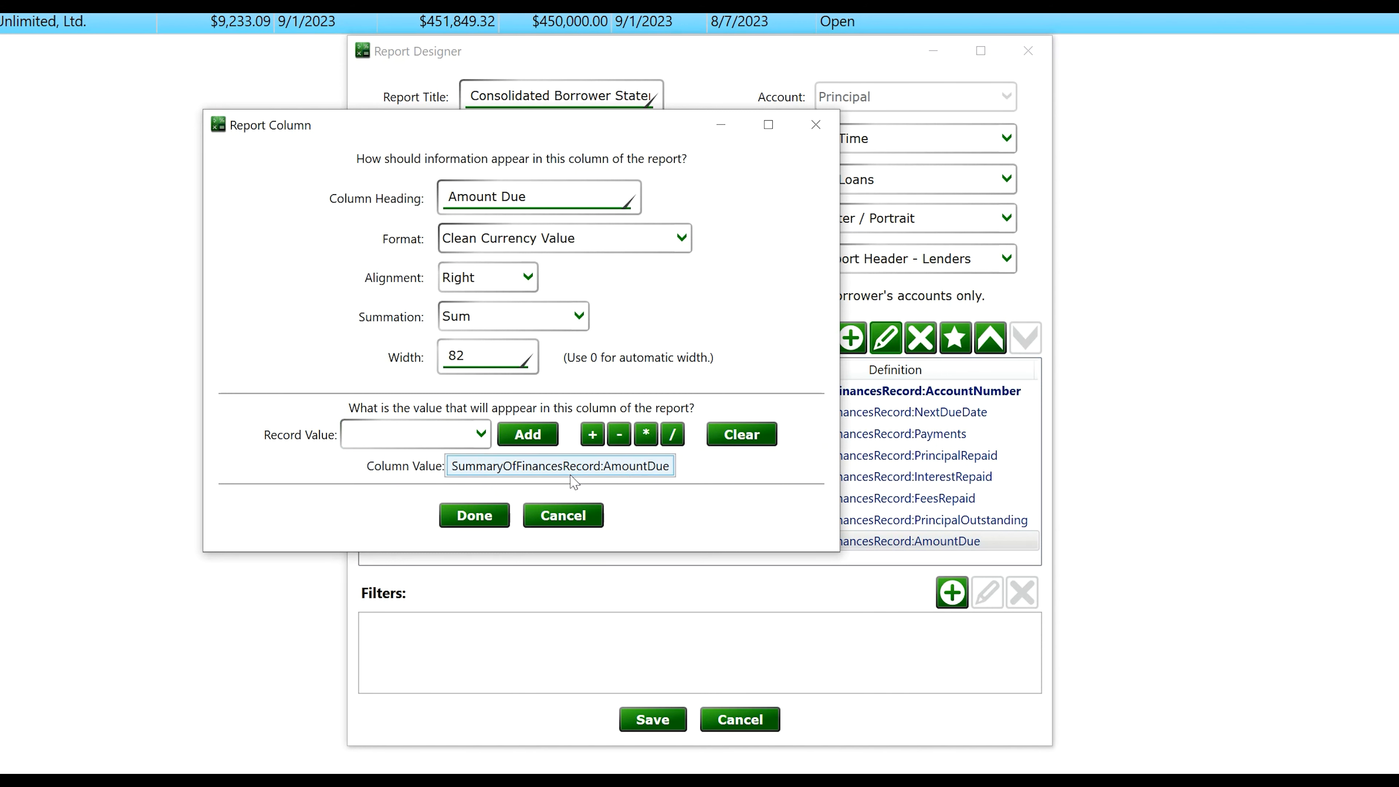
click(715, 439)
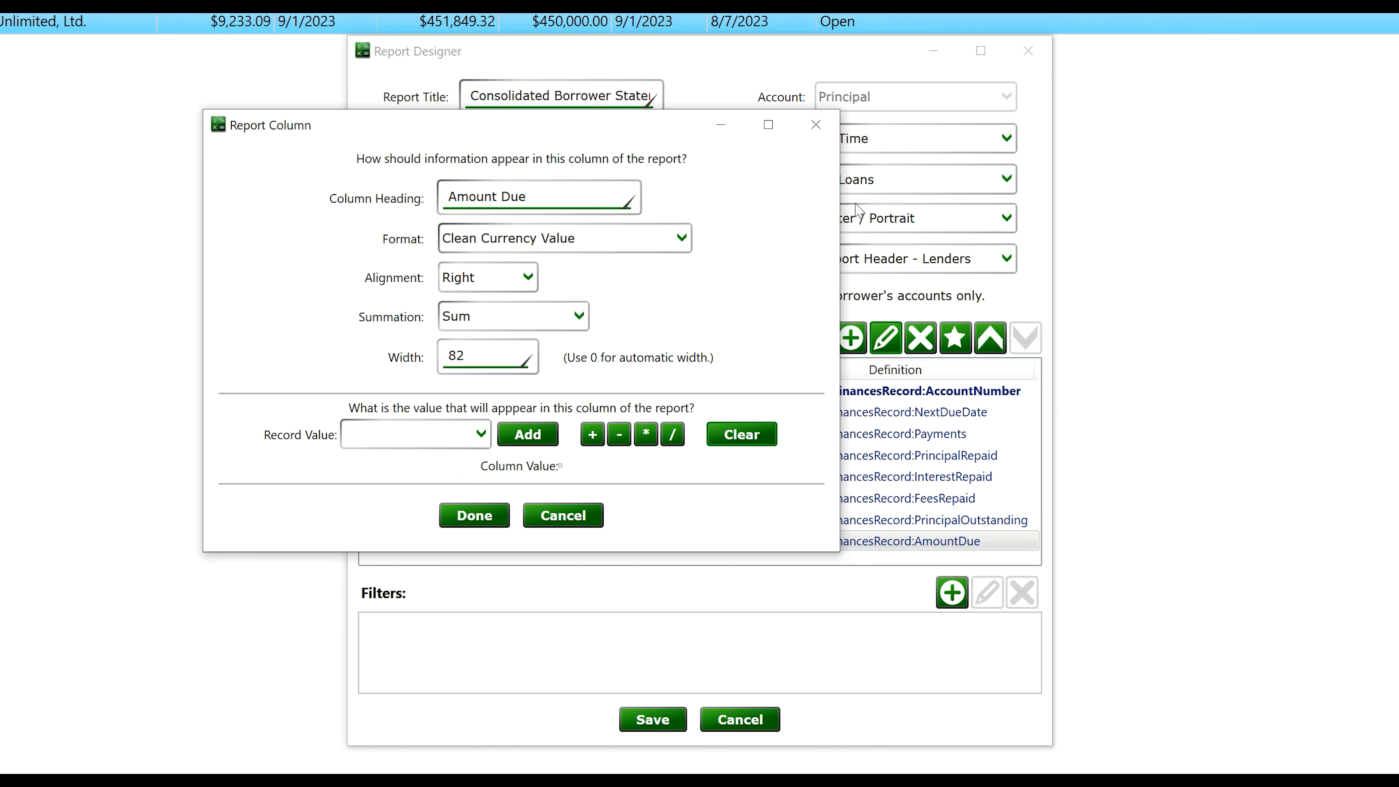
click(459, 444)
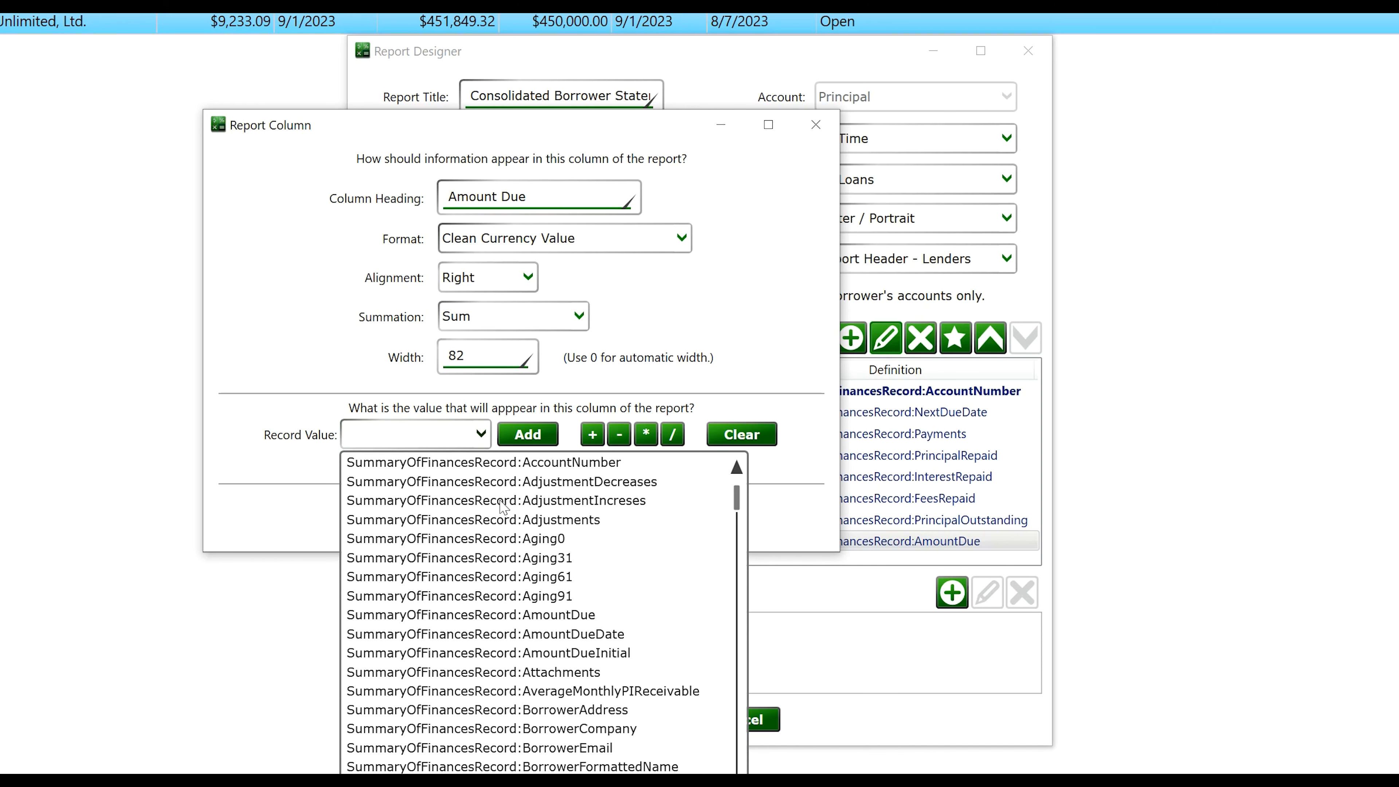
scroll(514, 535, down, 20)
scroll(514, 538, down, 15)
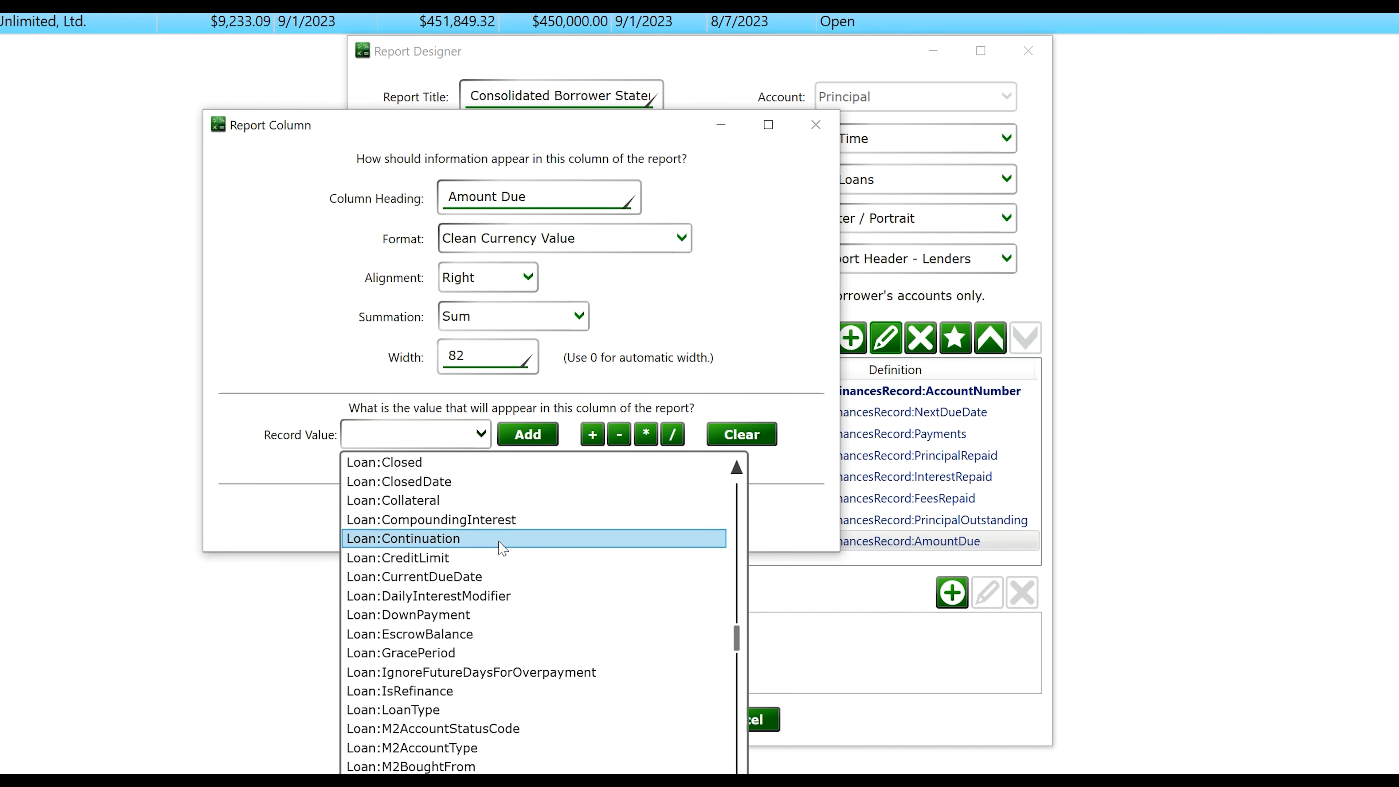
scroll(478, 645, up, 4)
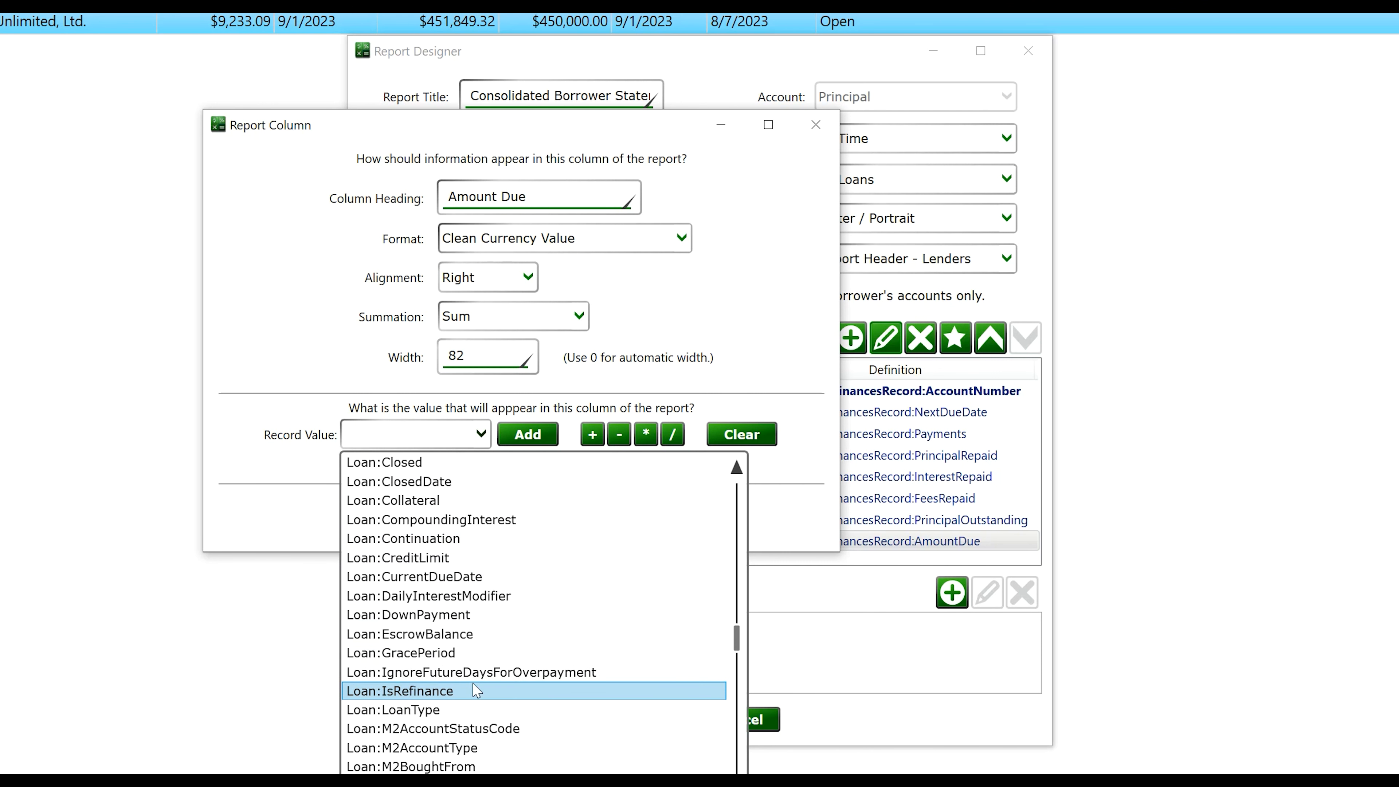
scroll(478, 633, up, 2)
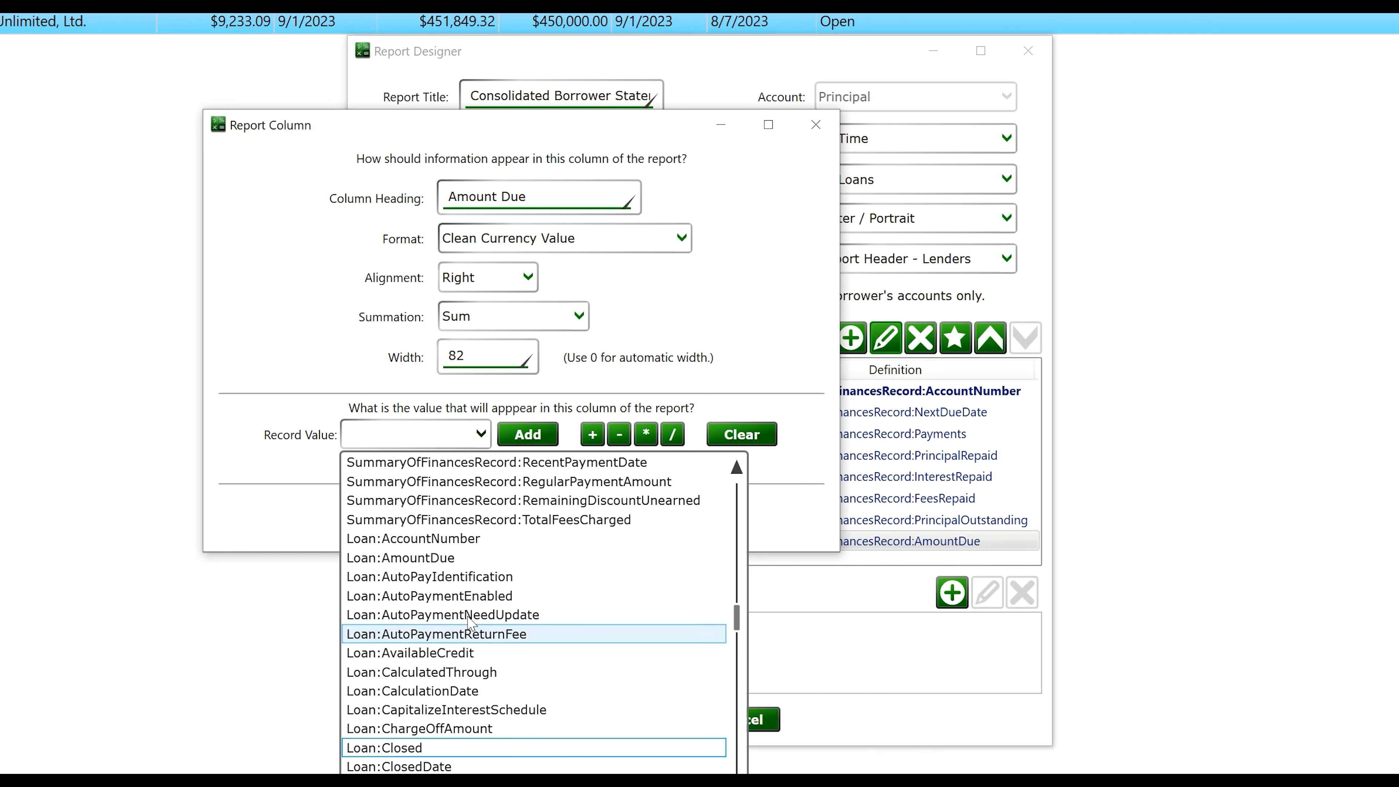
click(479, 558)
click(549, 439)
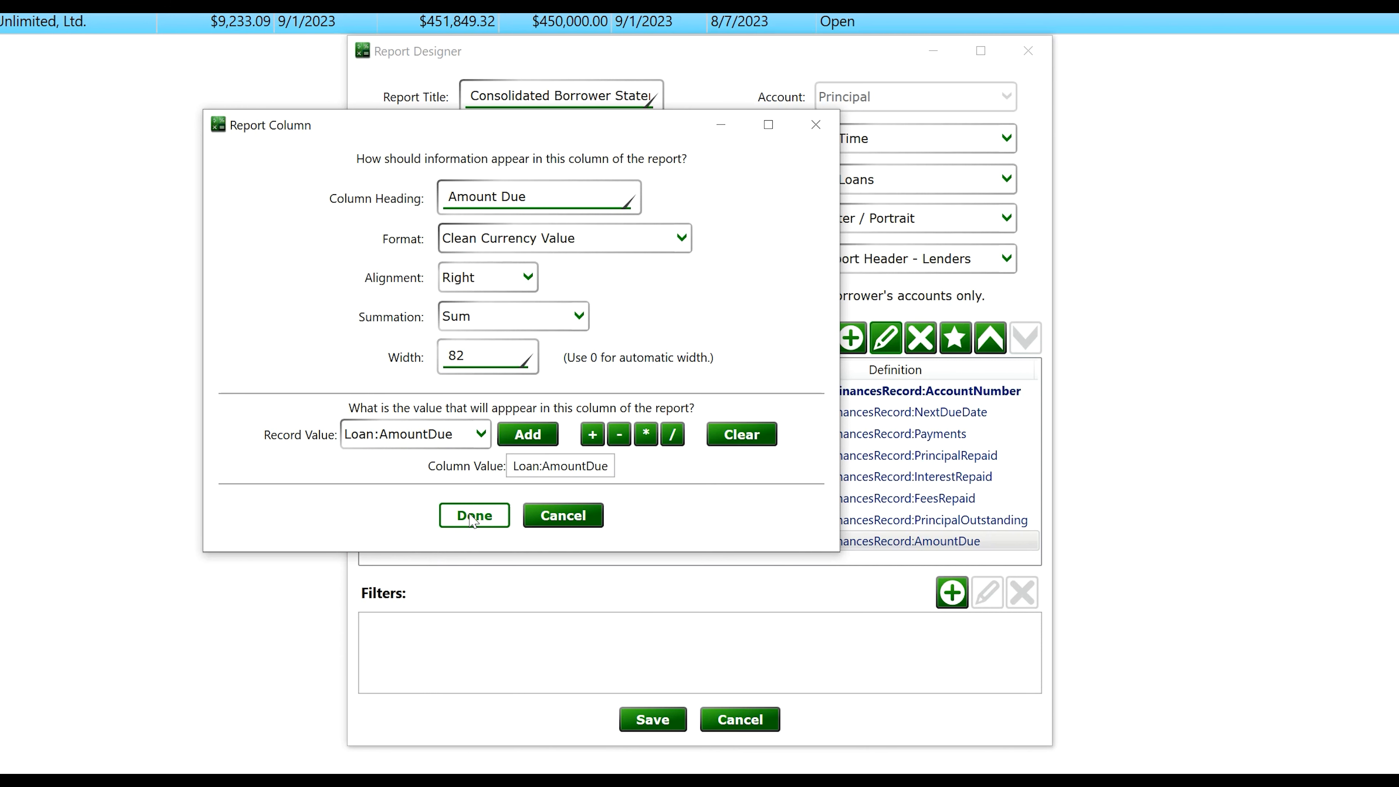
click(473, 516)
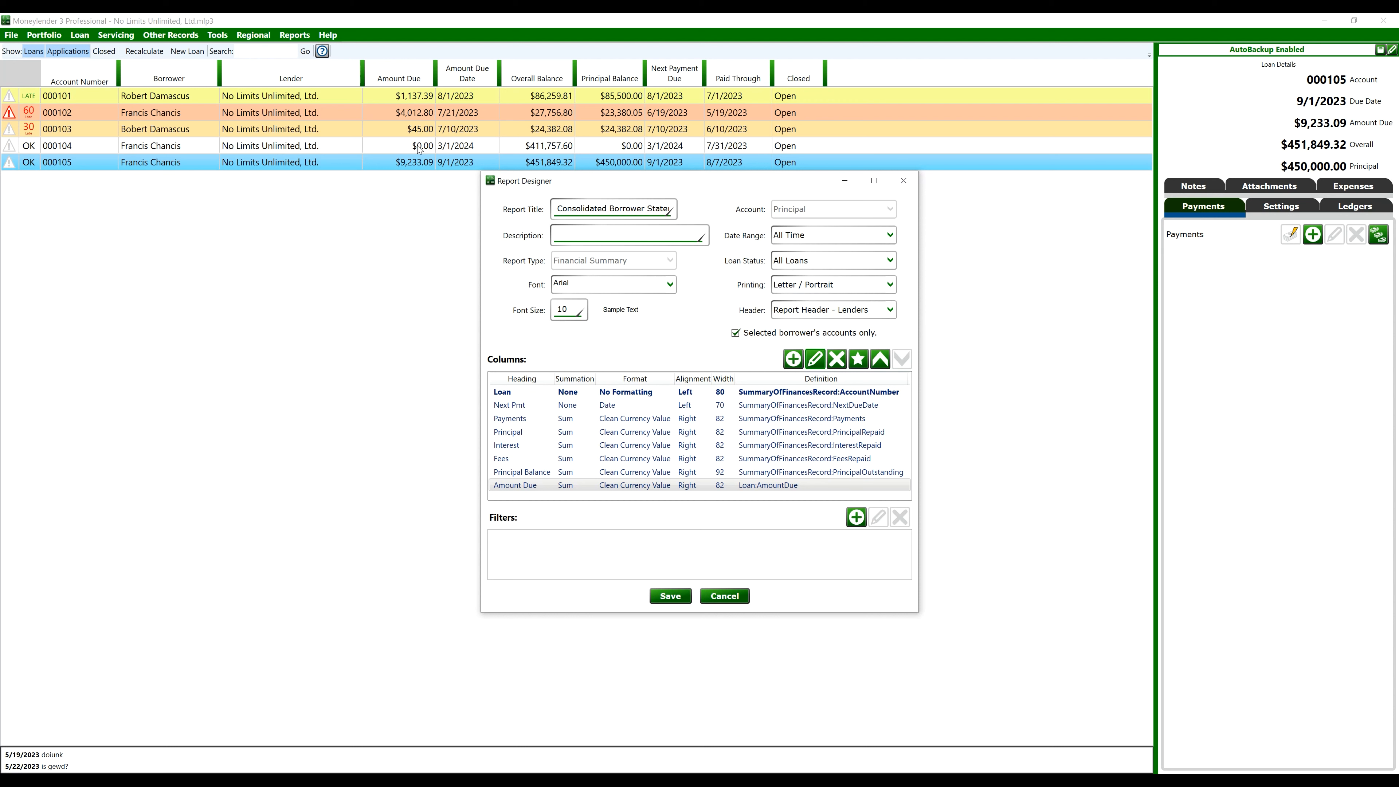
Save the report and view it, checking the Amount Due values totalling $13,245.89
click(670, 596)
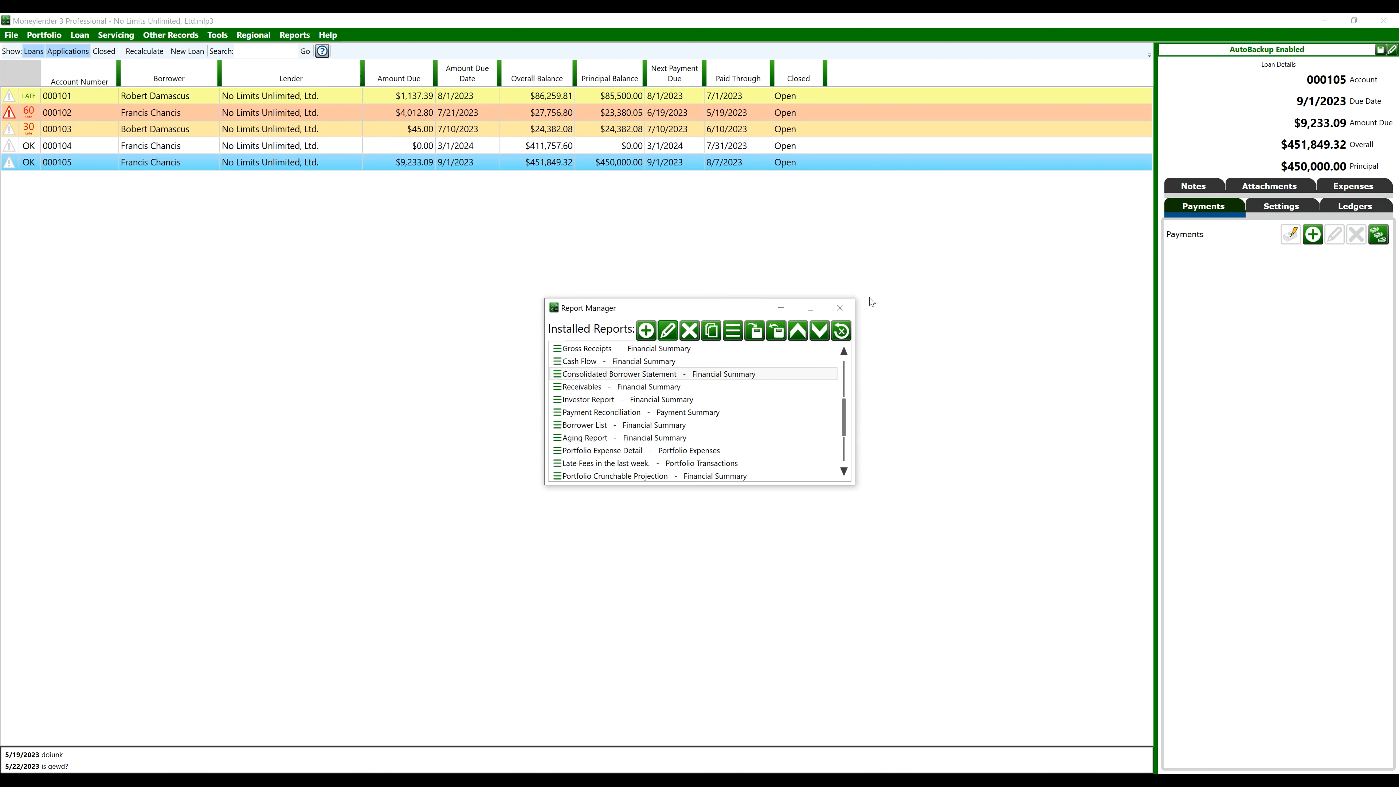
click(839, 307)
click(297, 36)
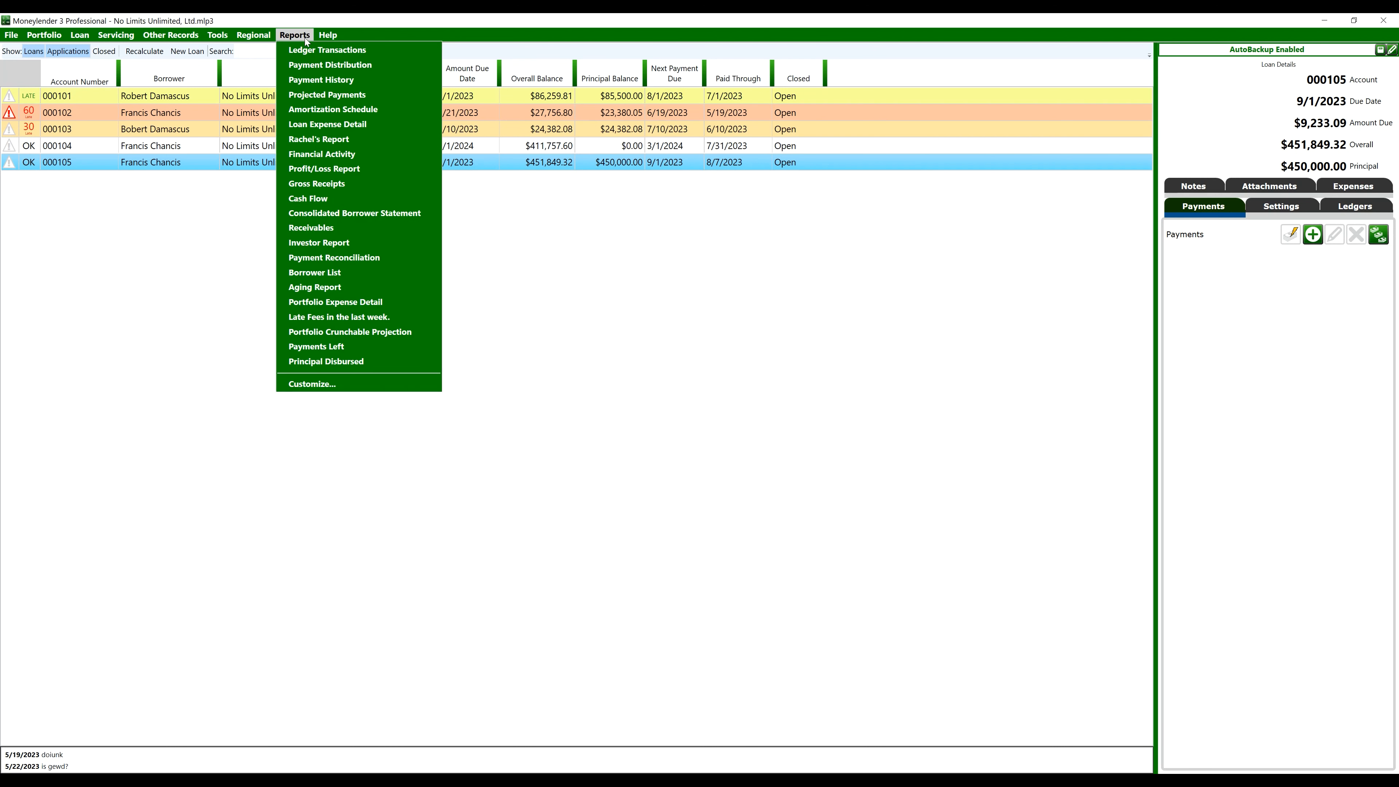
click(350, 213)
drag(404, 171, 421, 204)
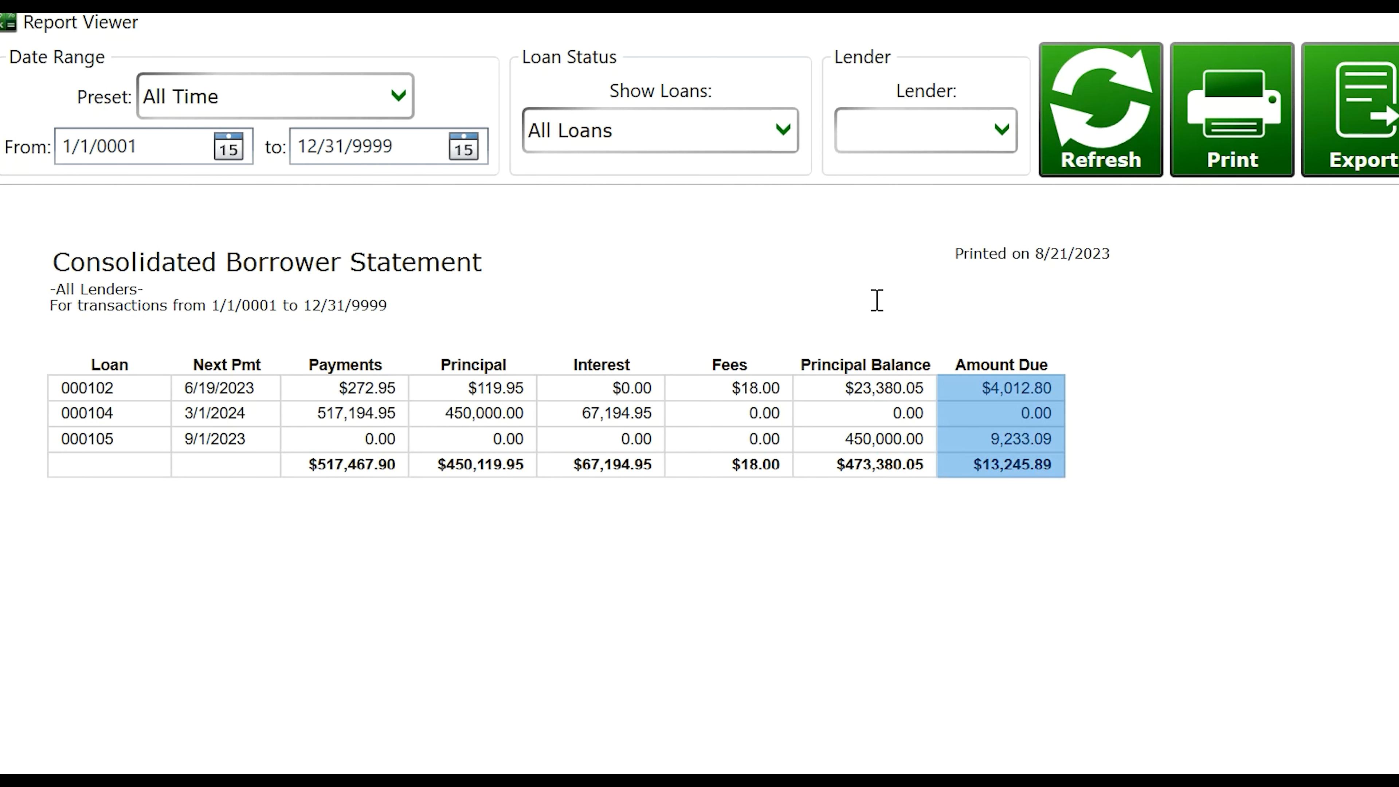
click(787, 550)
drag(787, 550, 786, 466)
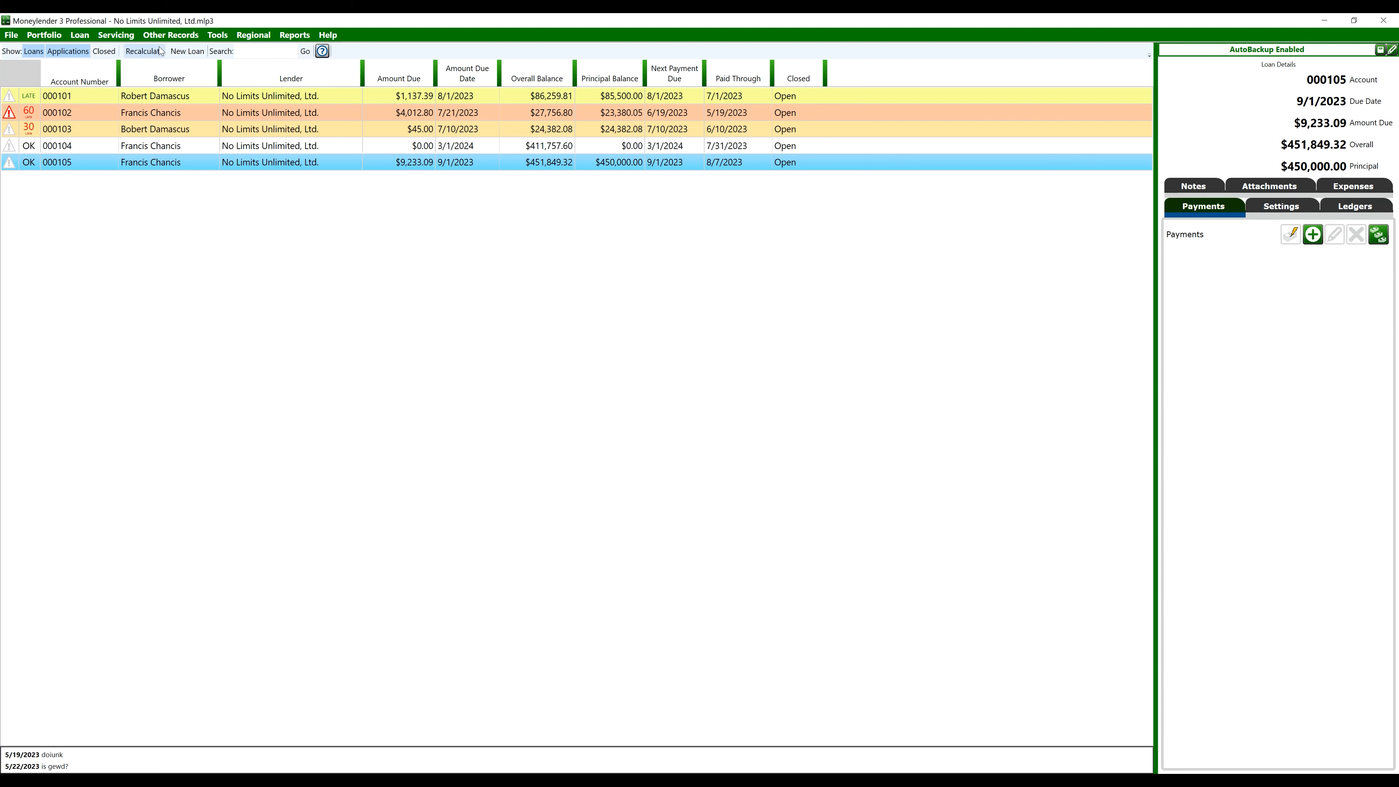
Set the Consolidated Borrower Statement to print Open Loans with one statement per borrower
click(116, 35)
click(149, 67)
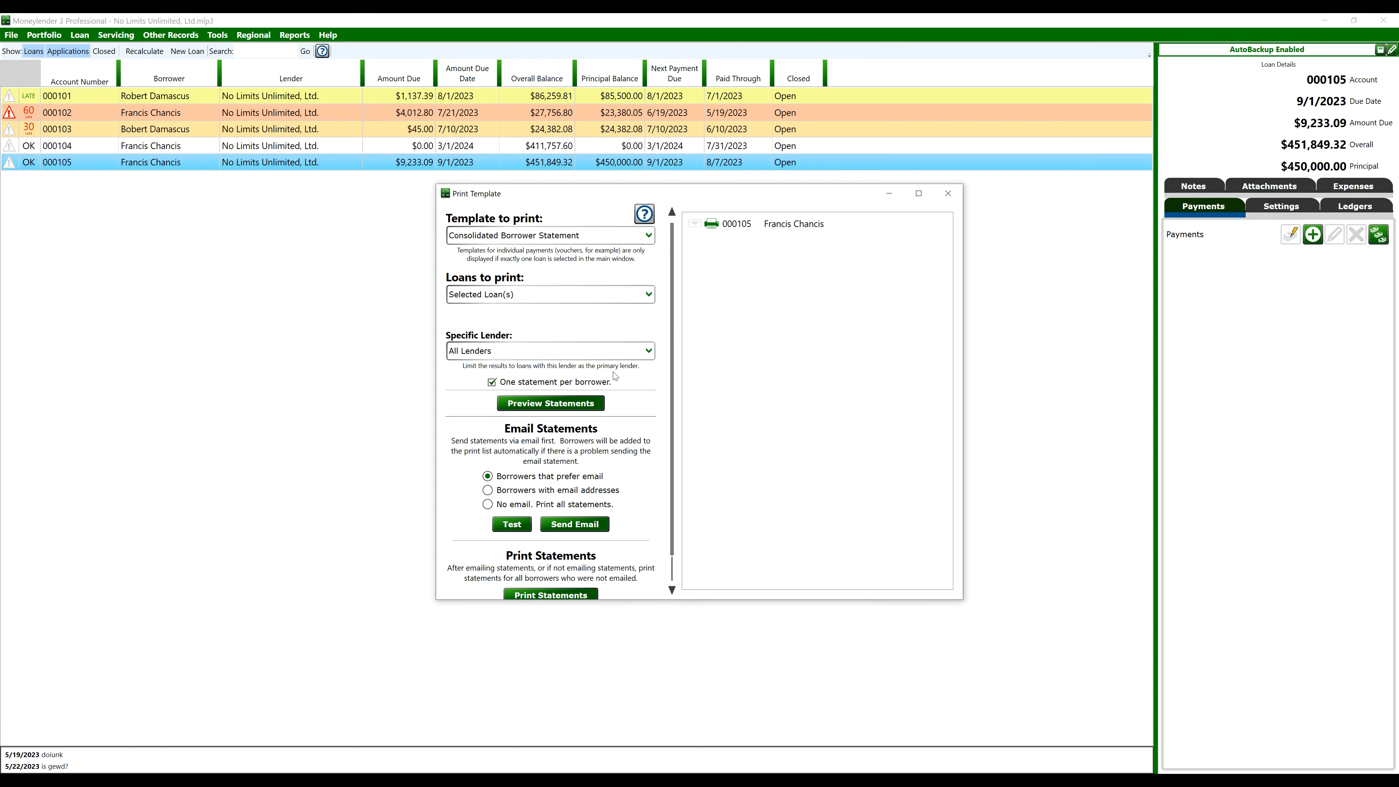
click(528, 295)
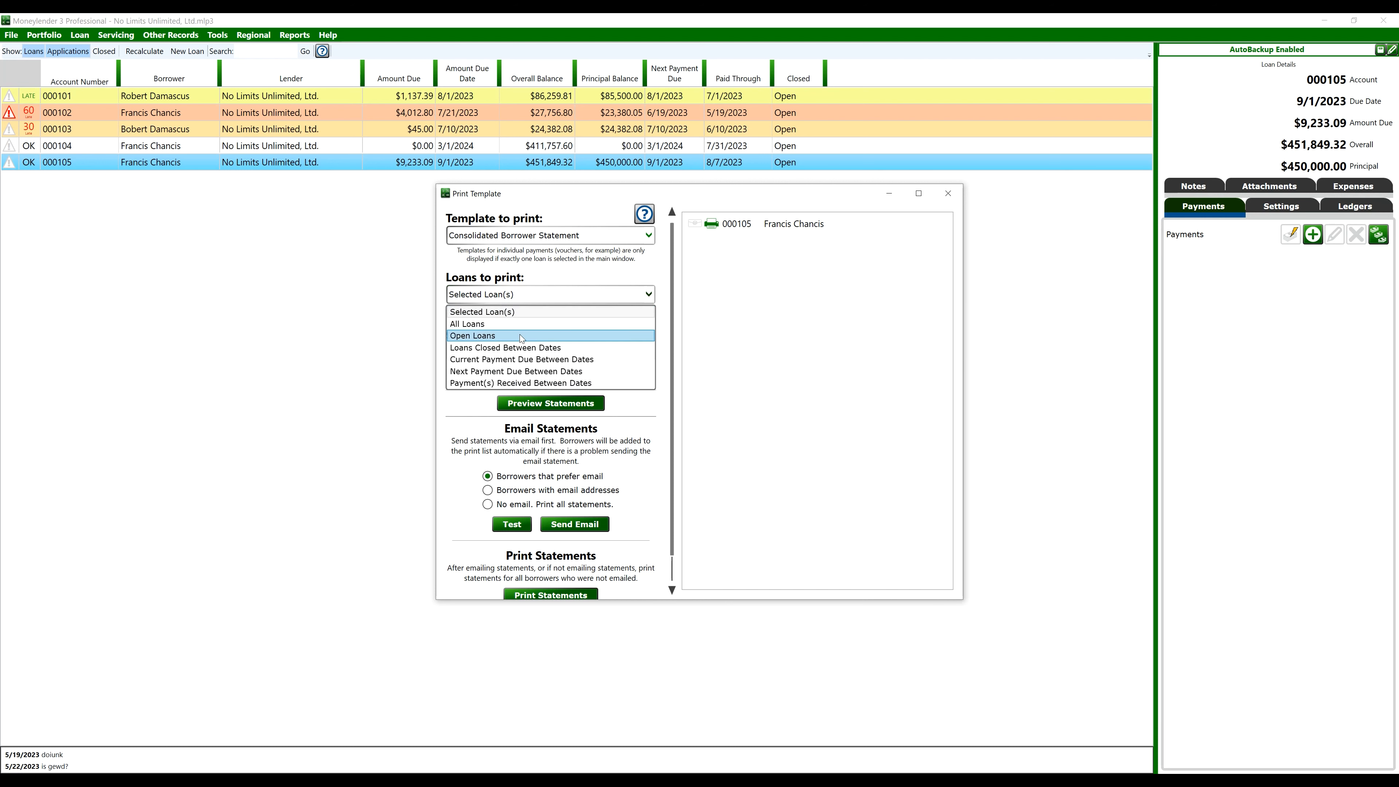
click(520, 336)
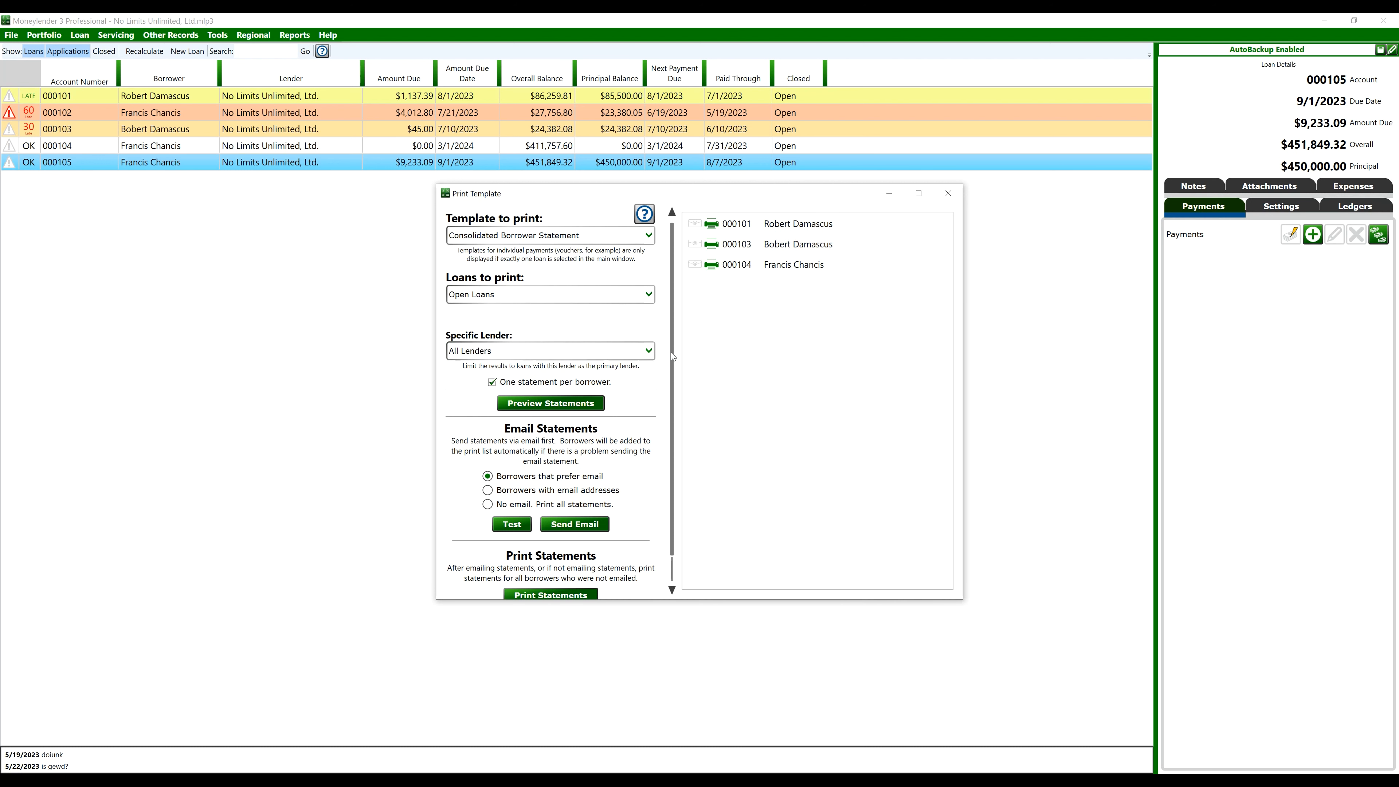
click(548, 386)
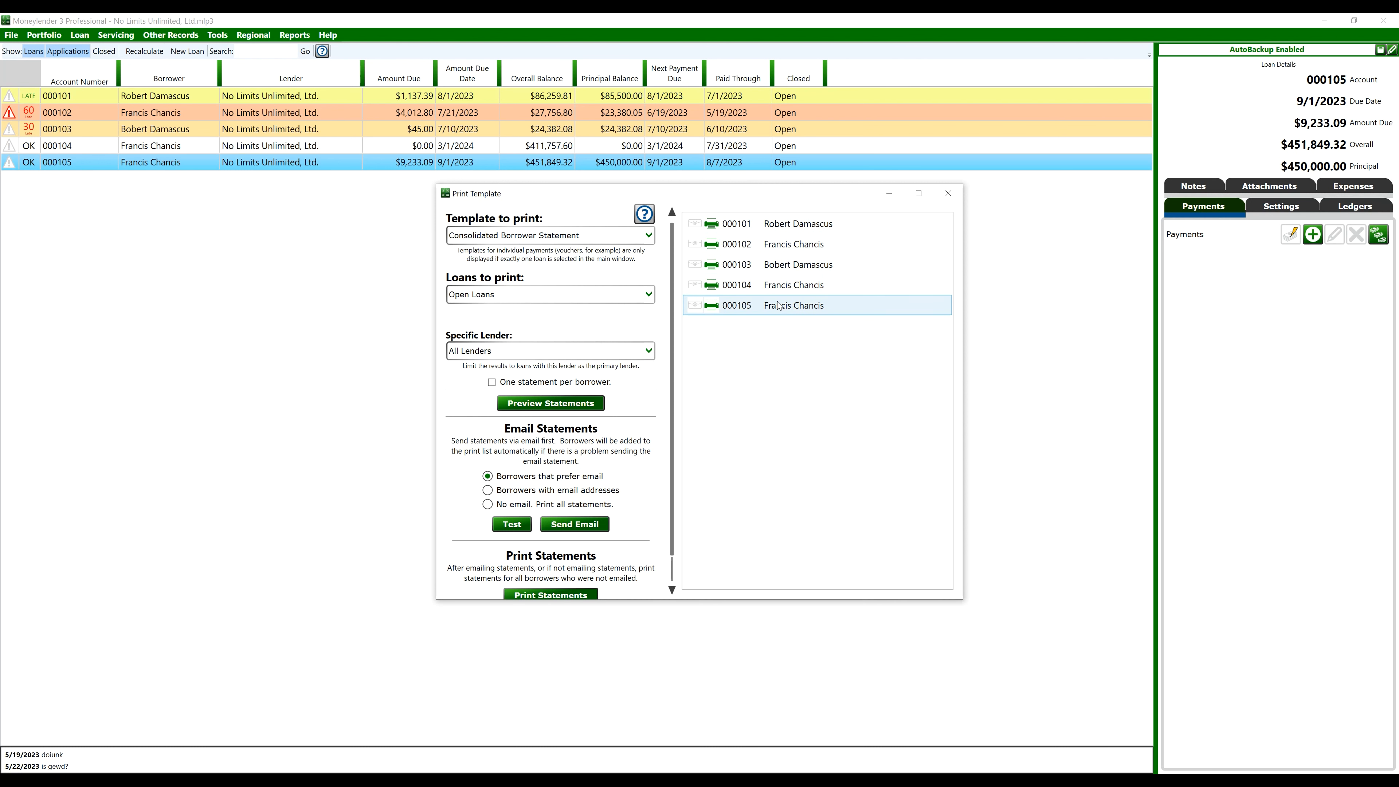
click(492, 382)
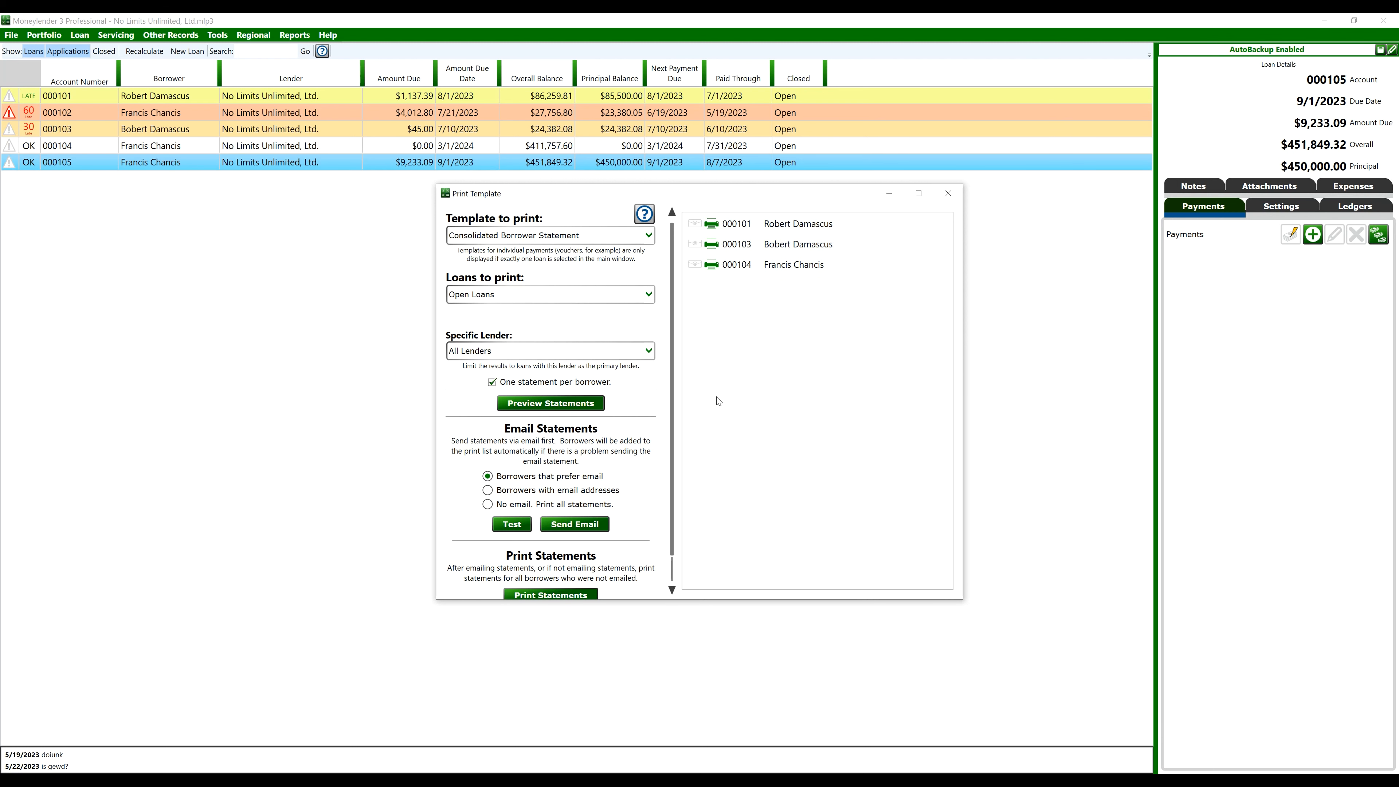
Preview the statements: $1,137.39 for loan 000101 and $13,245.89 for the rest
click(556, 401)
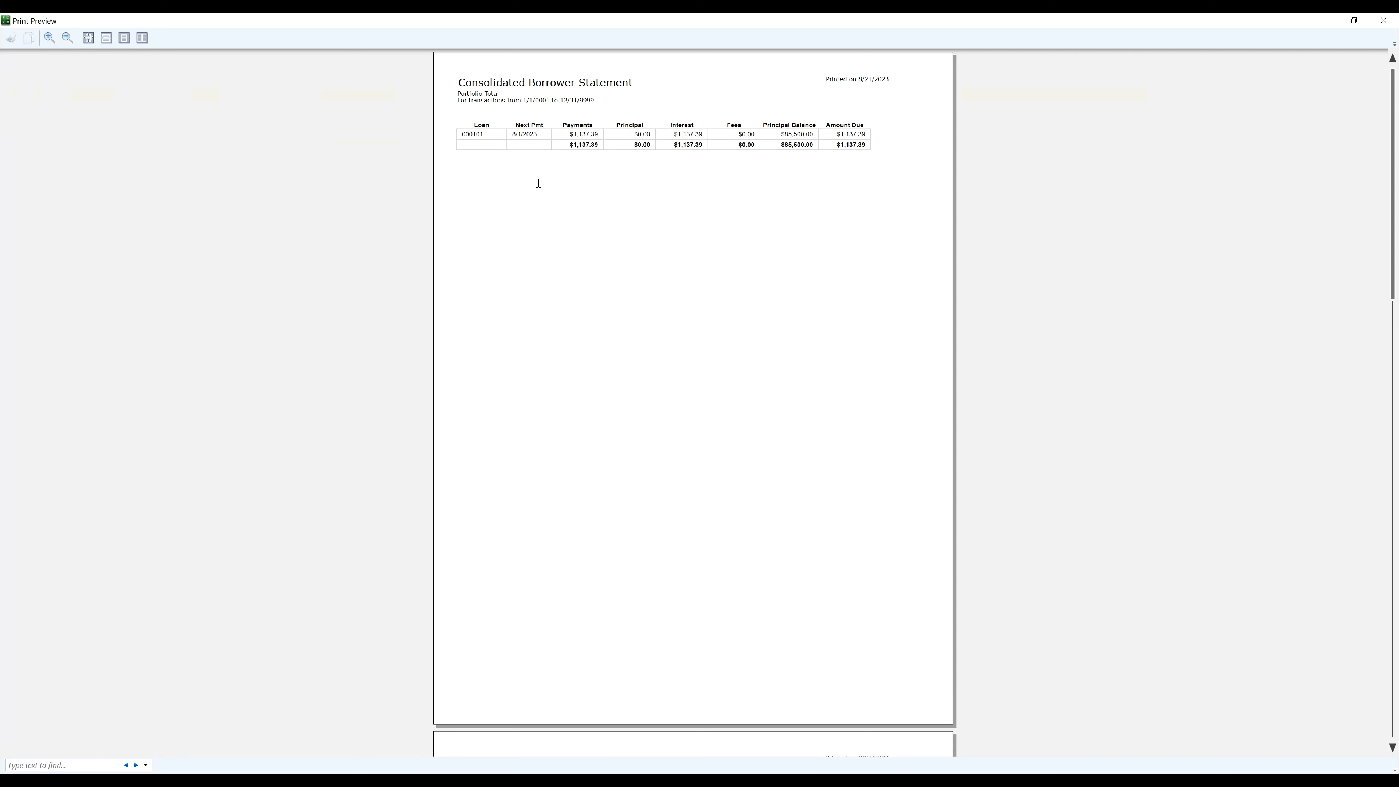
scroll(539, 183, down, 15)
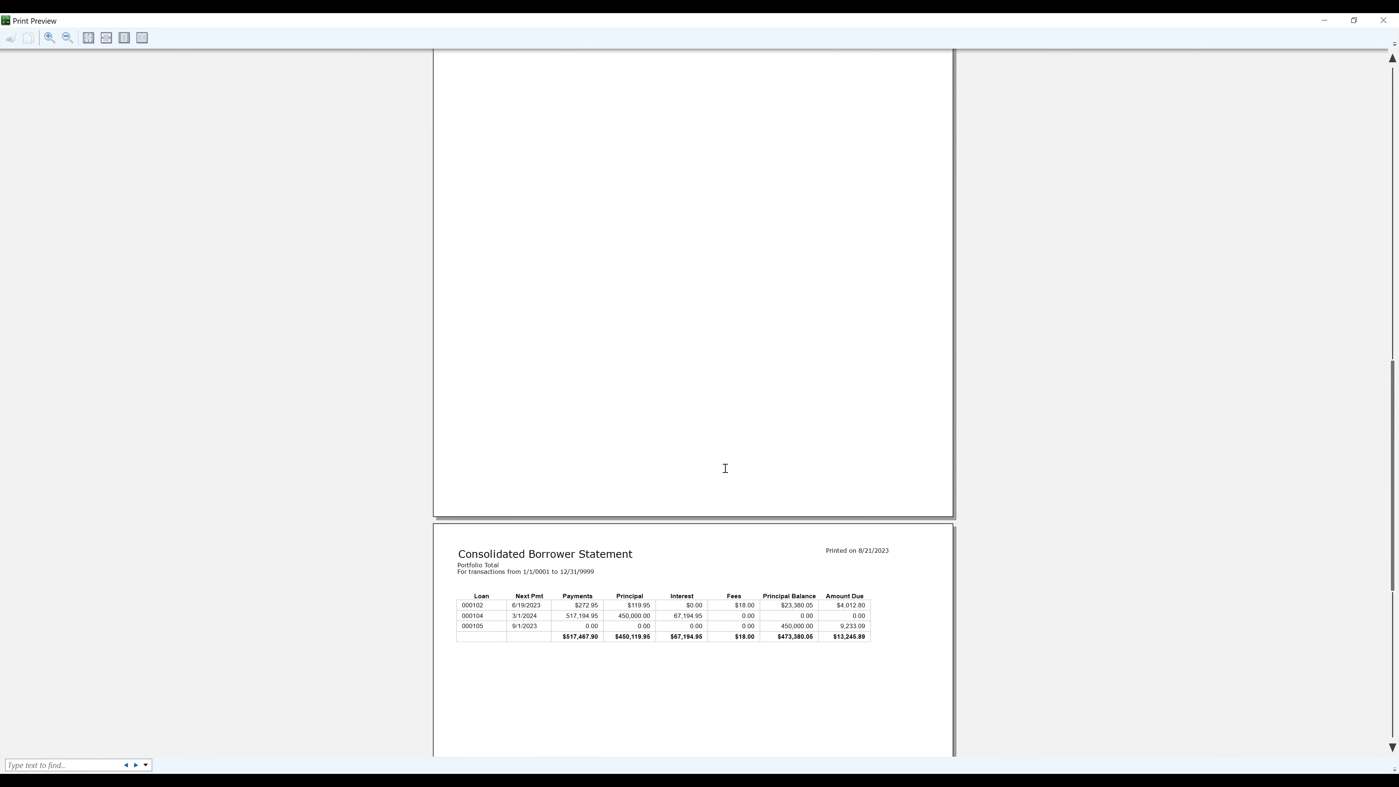
scroll(725, 468, down, 3)
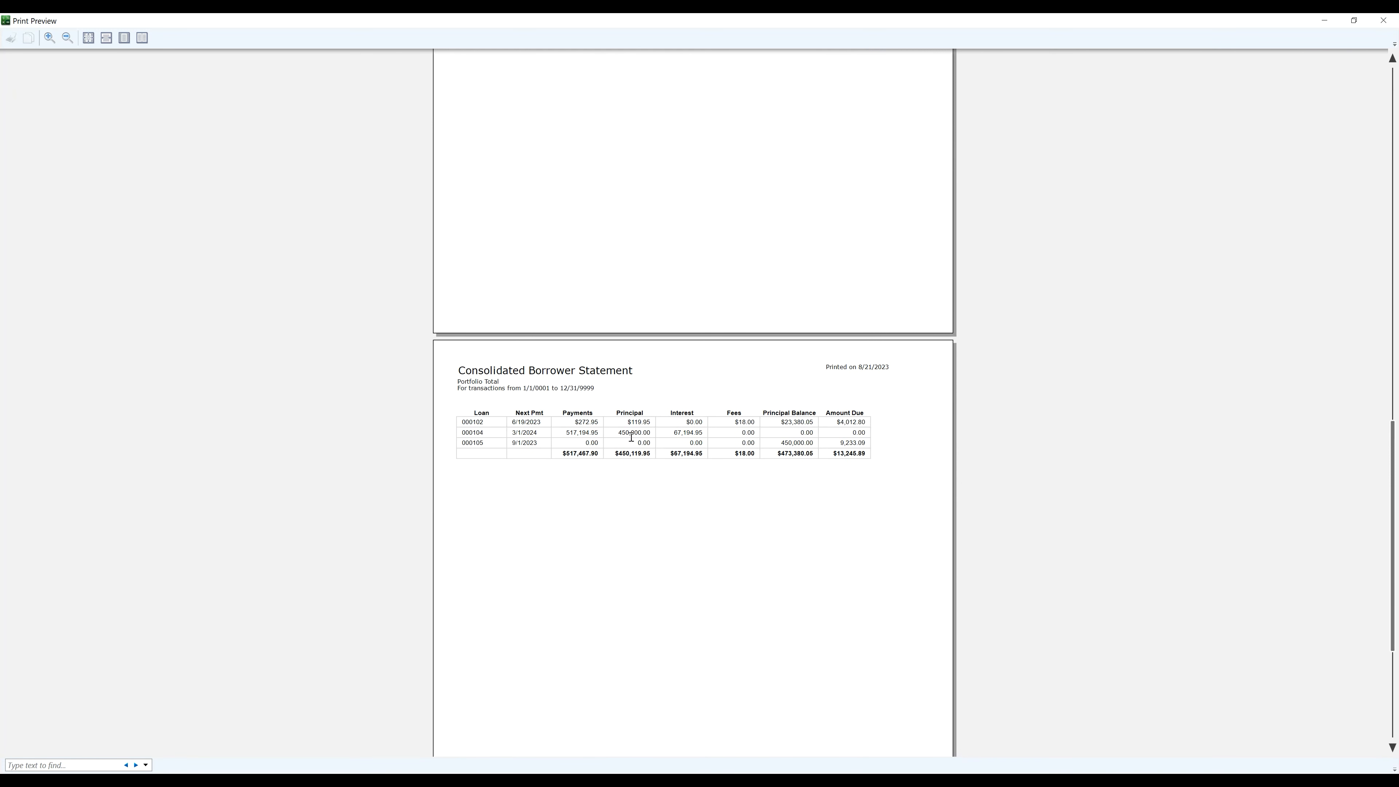
click(1385, 20)
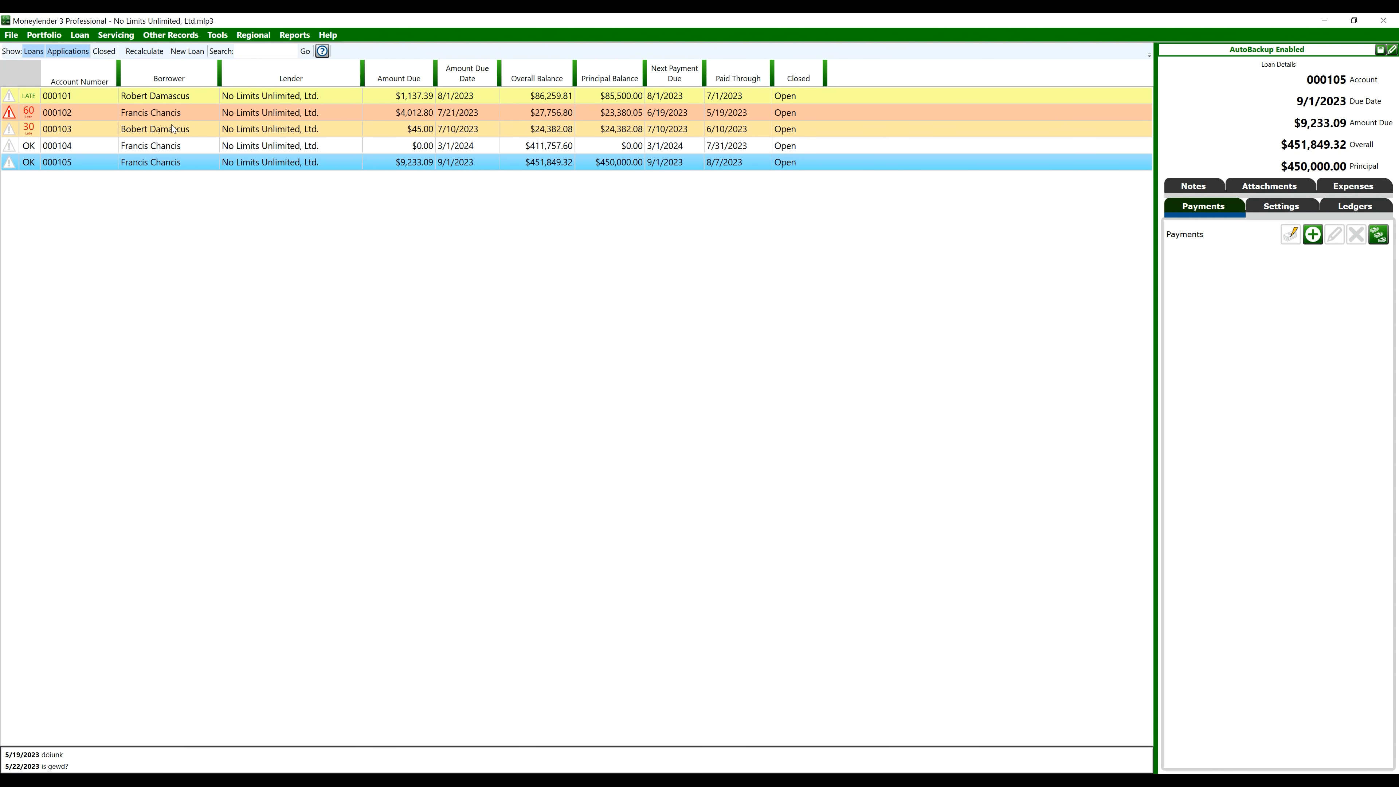
drag(175, 127, 178, 152)
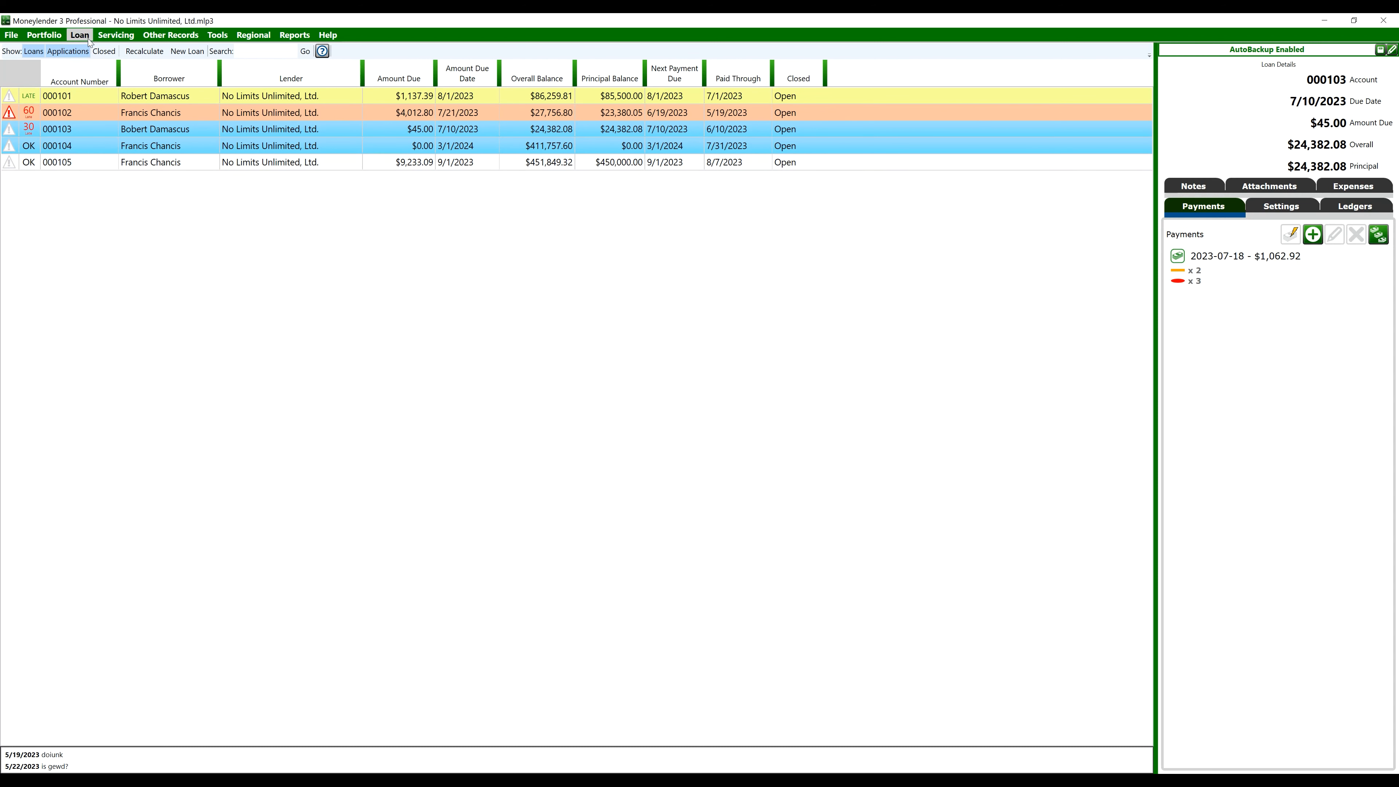
click(116, 36)
click(139, 66)
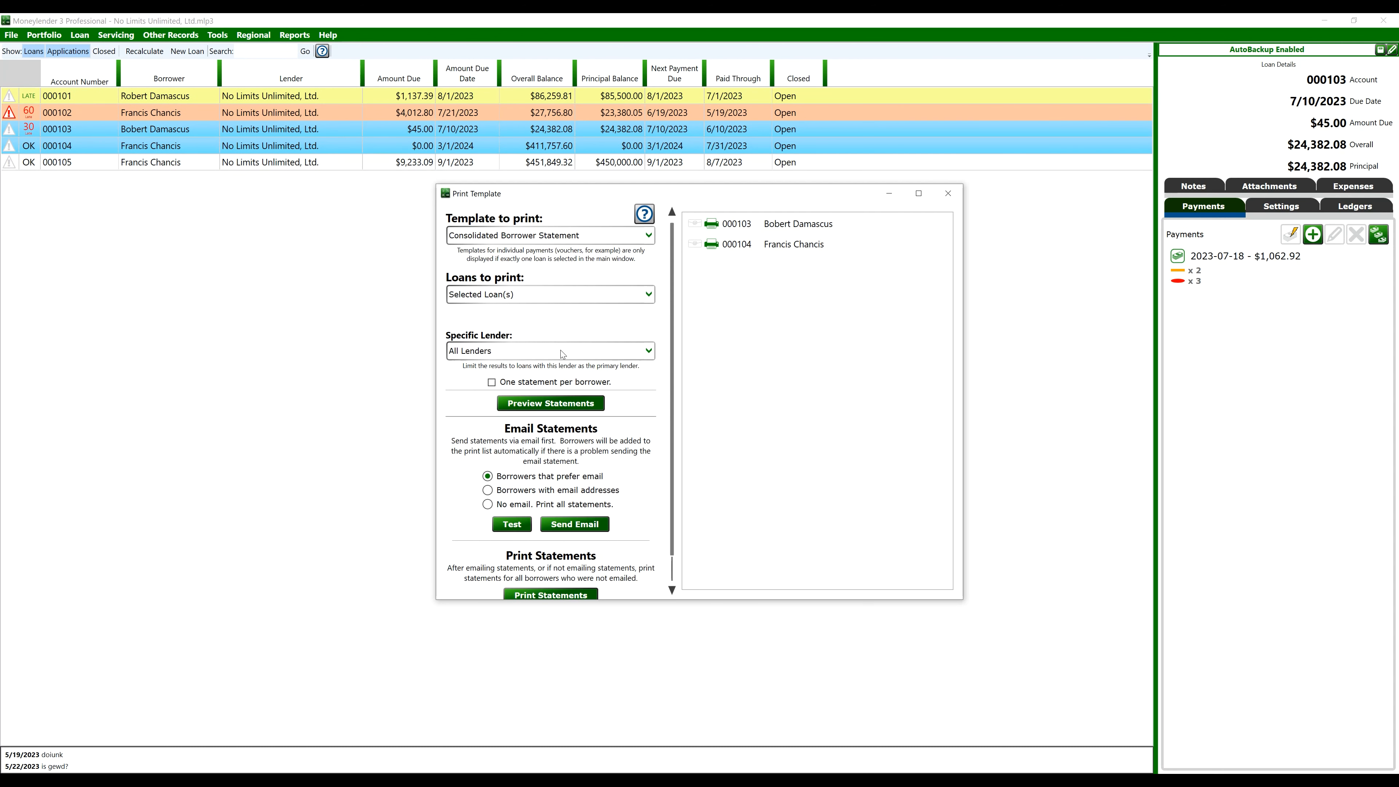
click(948, 194)
click(196, 92)
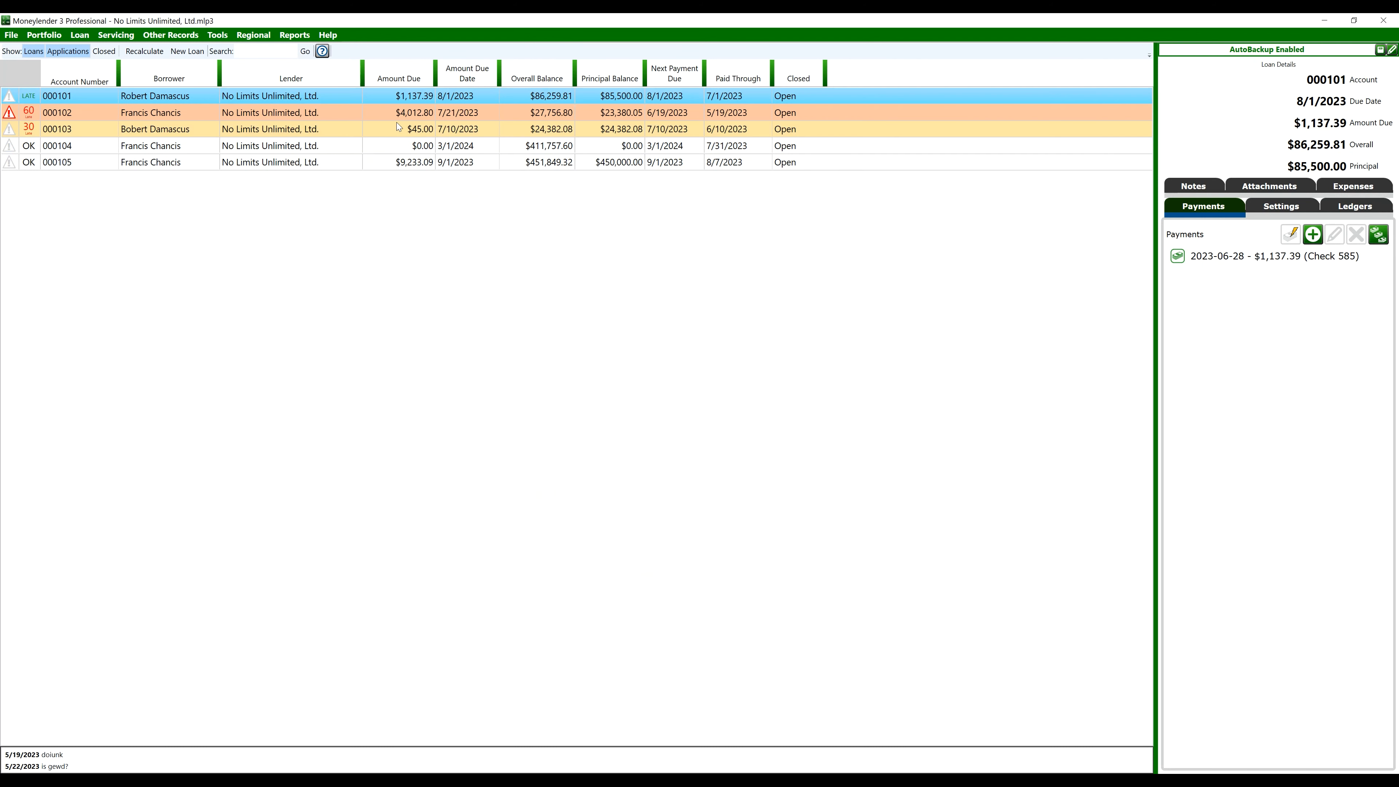
click(116, 36)
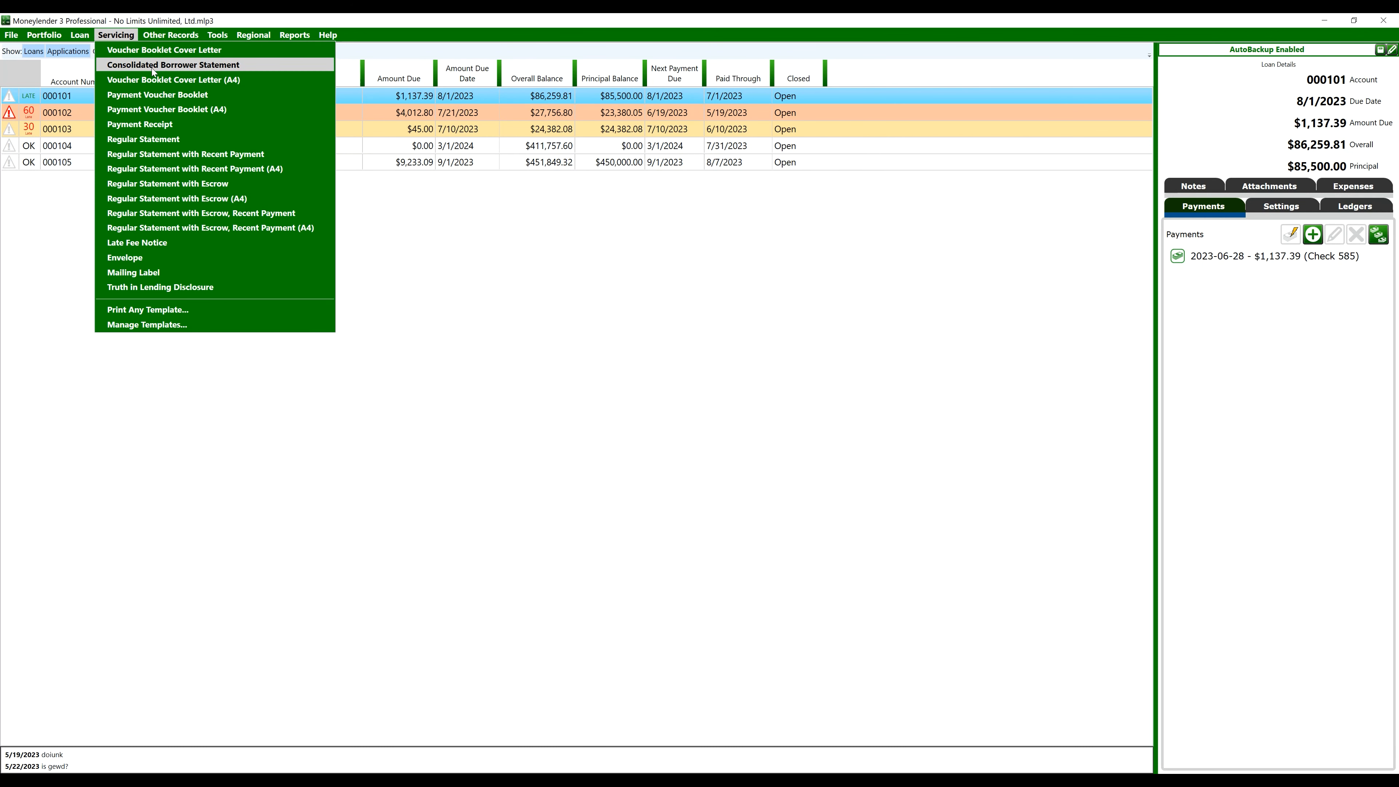
click(661, 360)
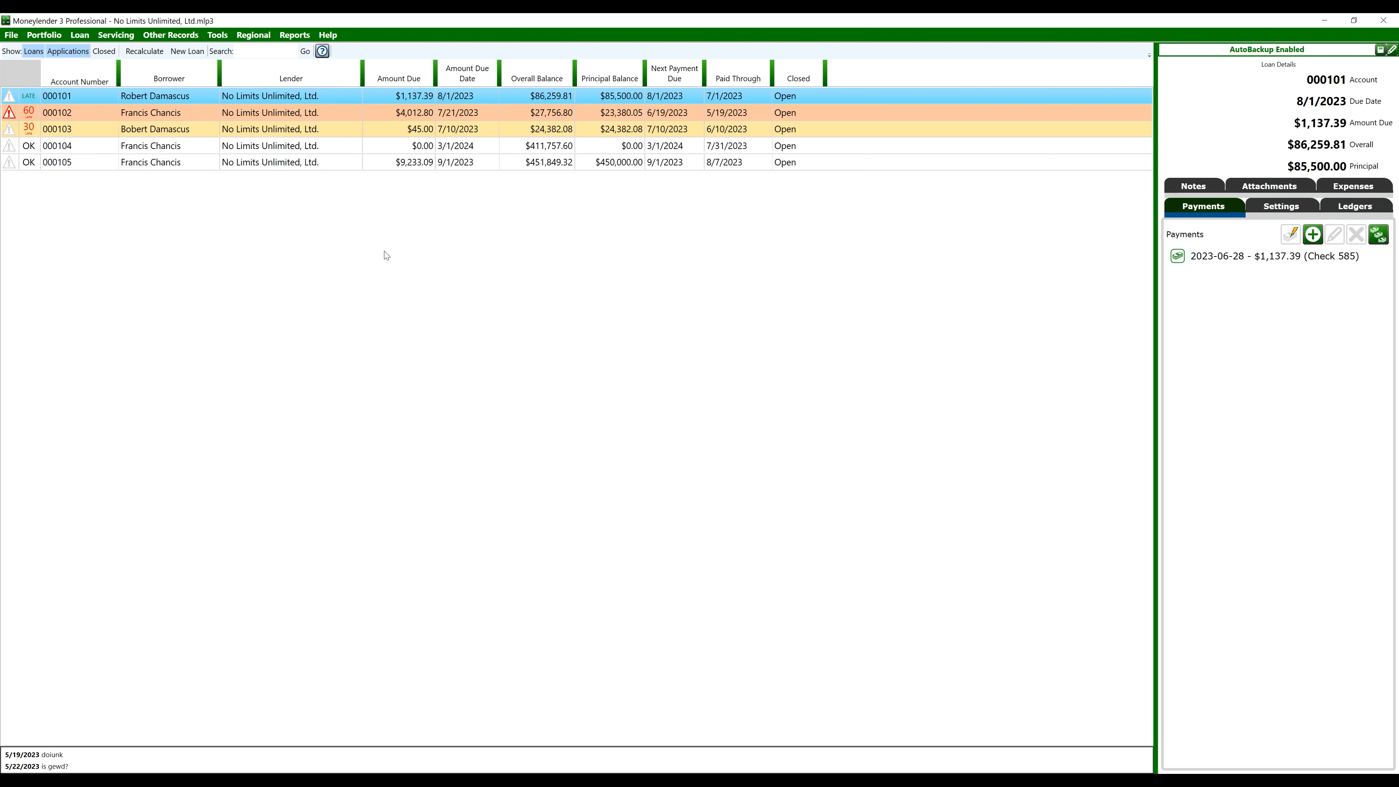
click(481, 128)
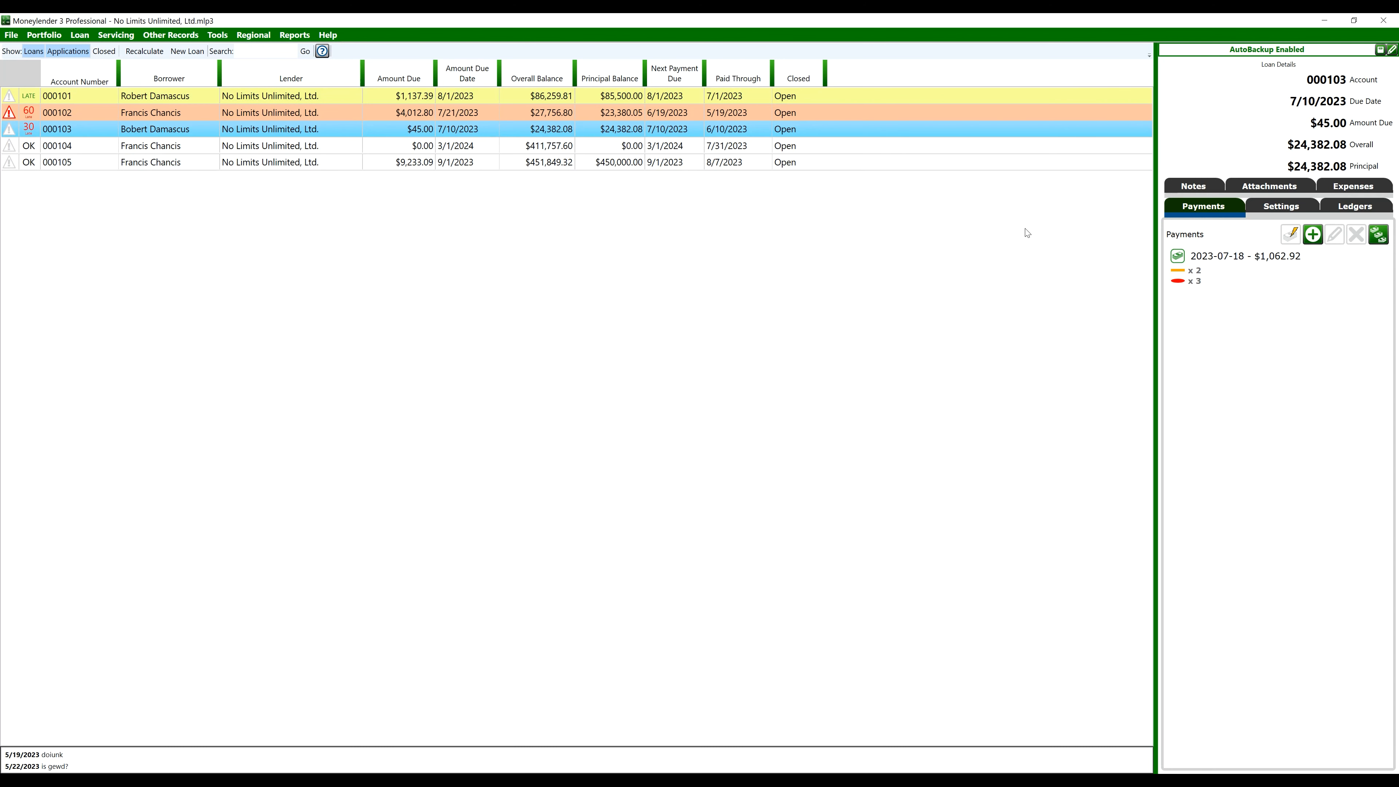
click(295, 34)
click(310, 383)
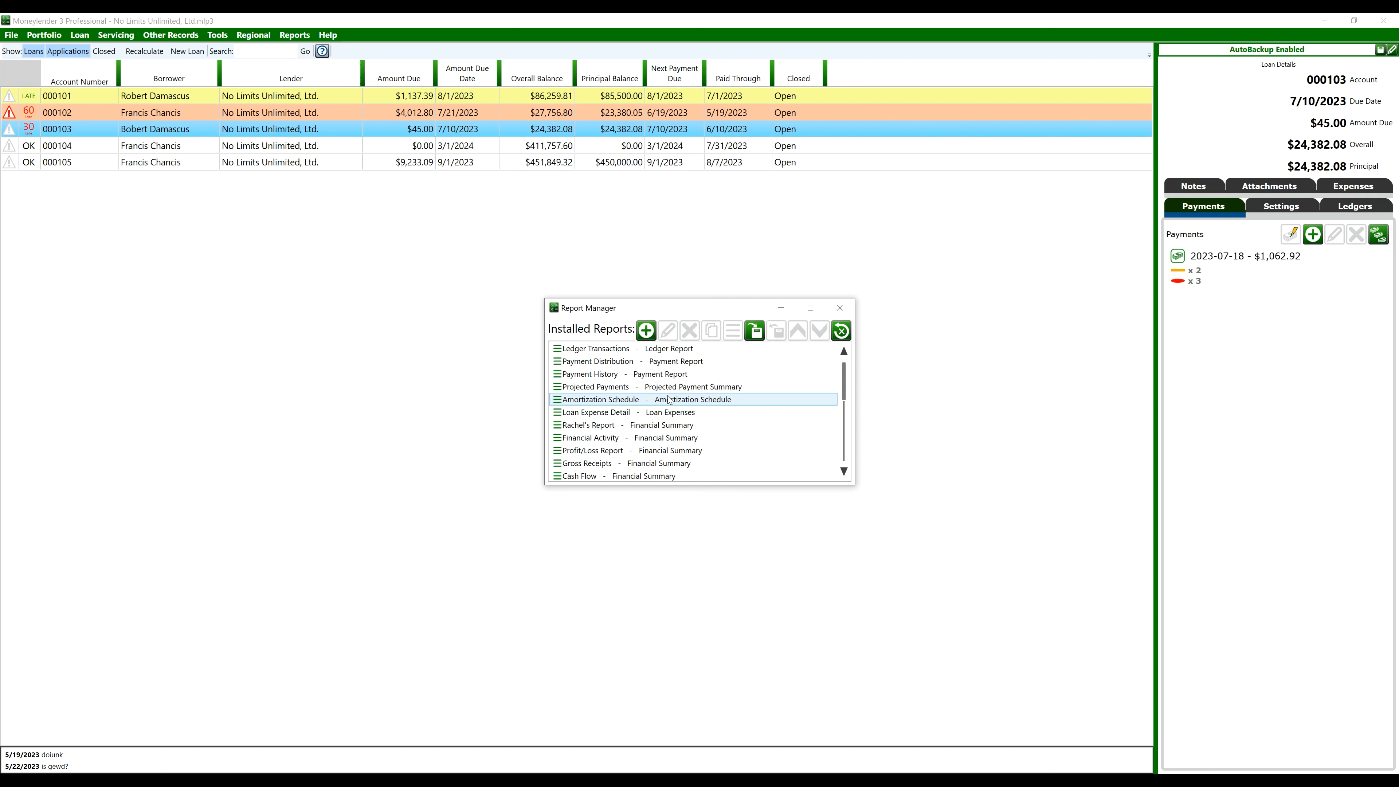
scroll(646, 460, down, 1)
click(645, 455)
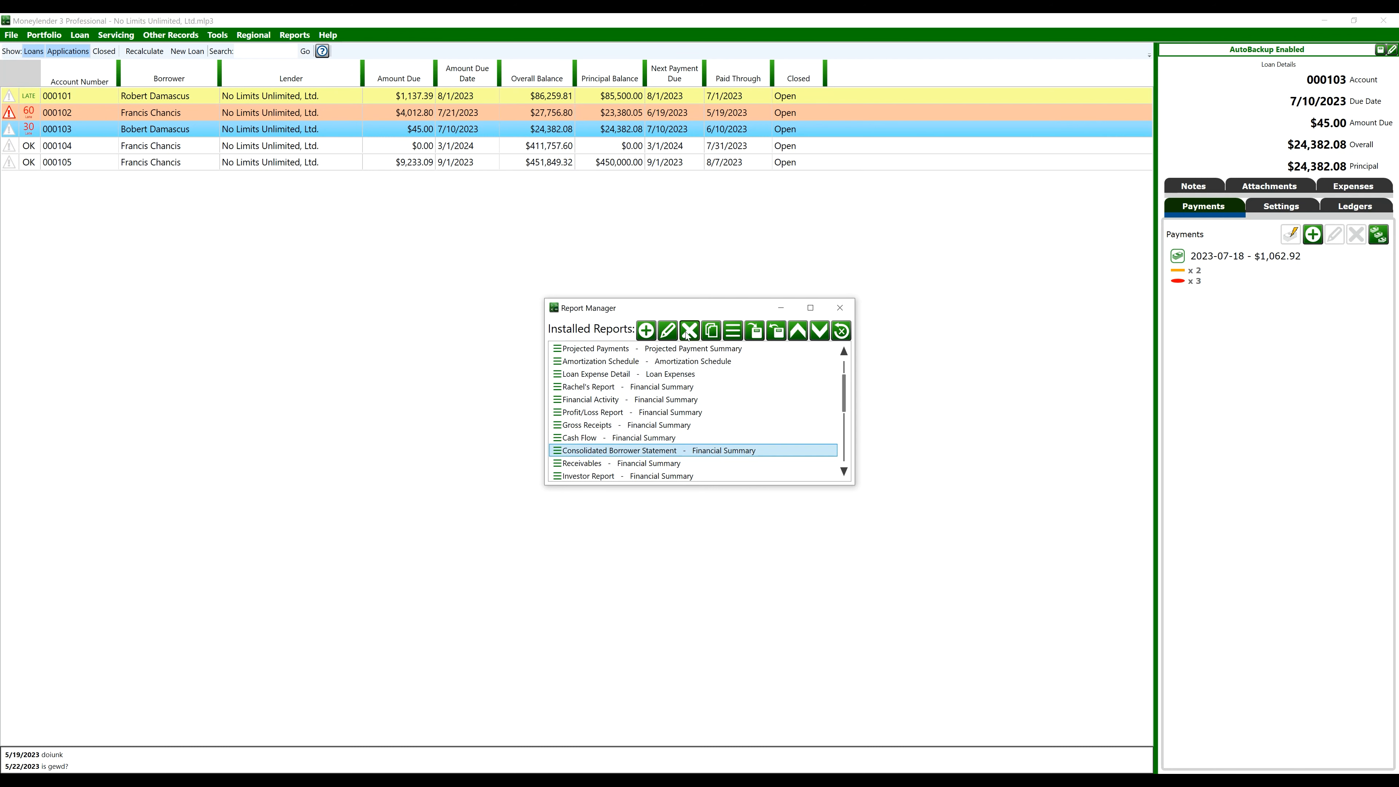
click(667, 330)
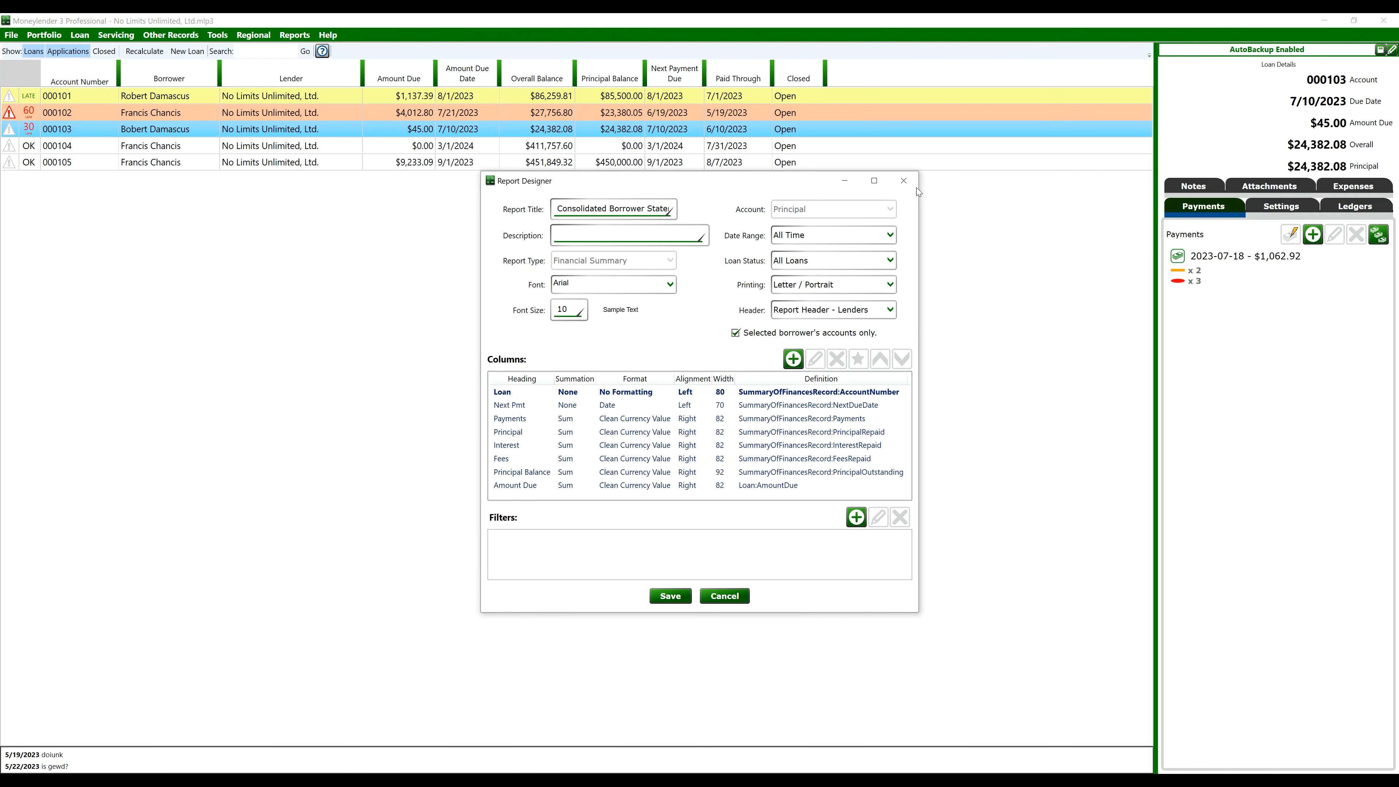
click(904, 181)
click(846, 314)
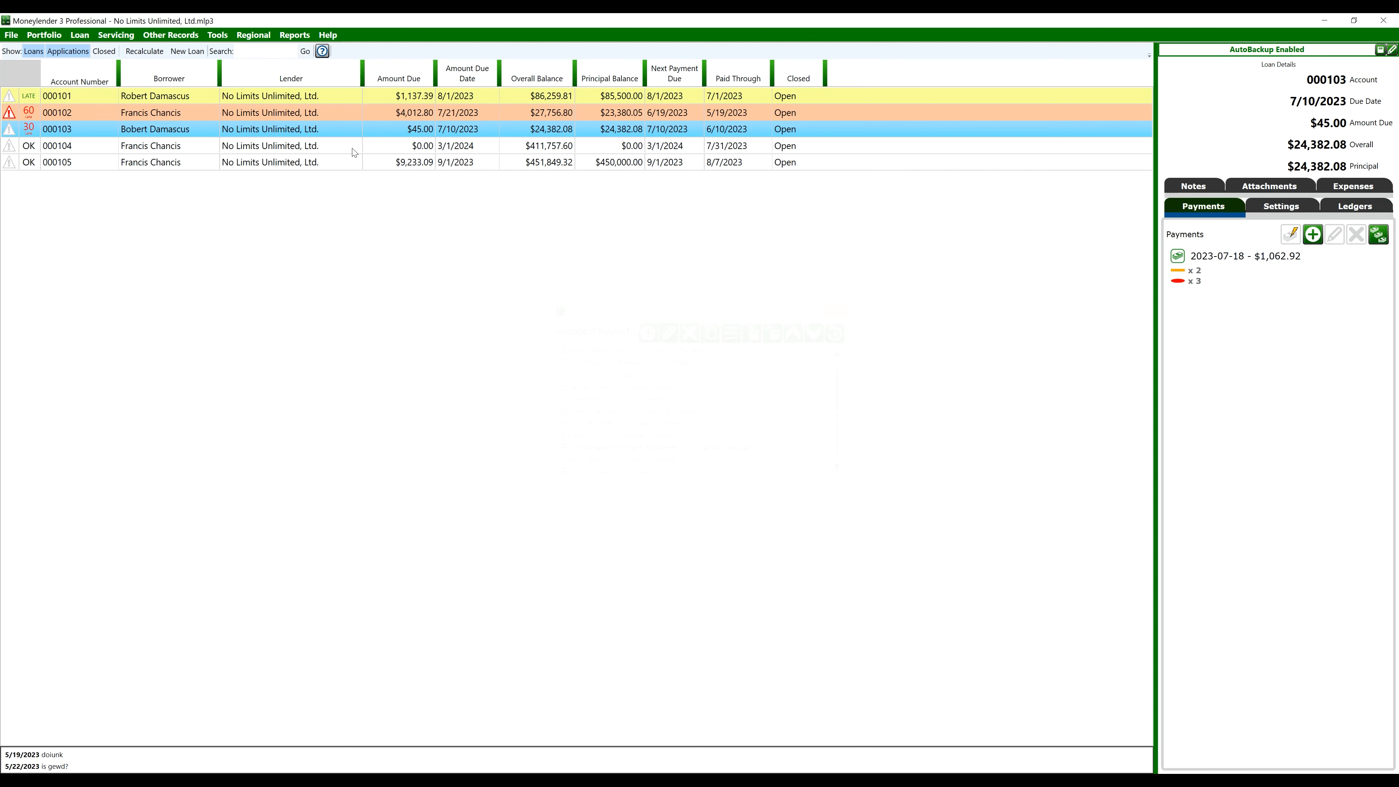
click(116, 35)
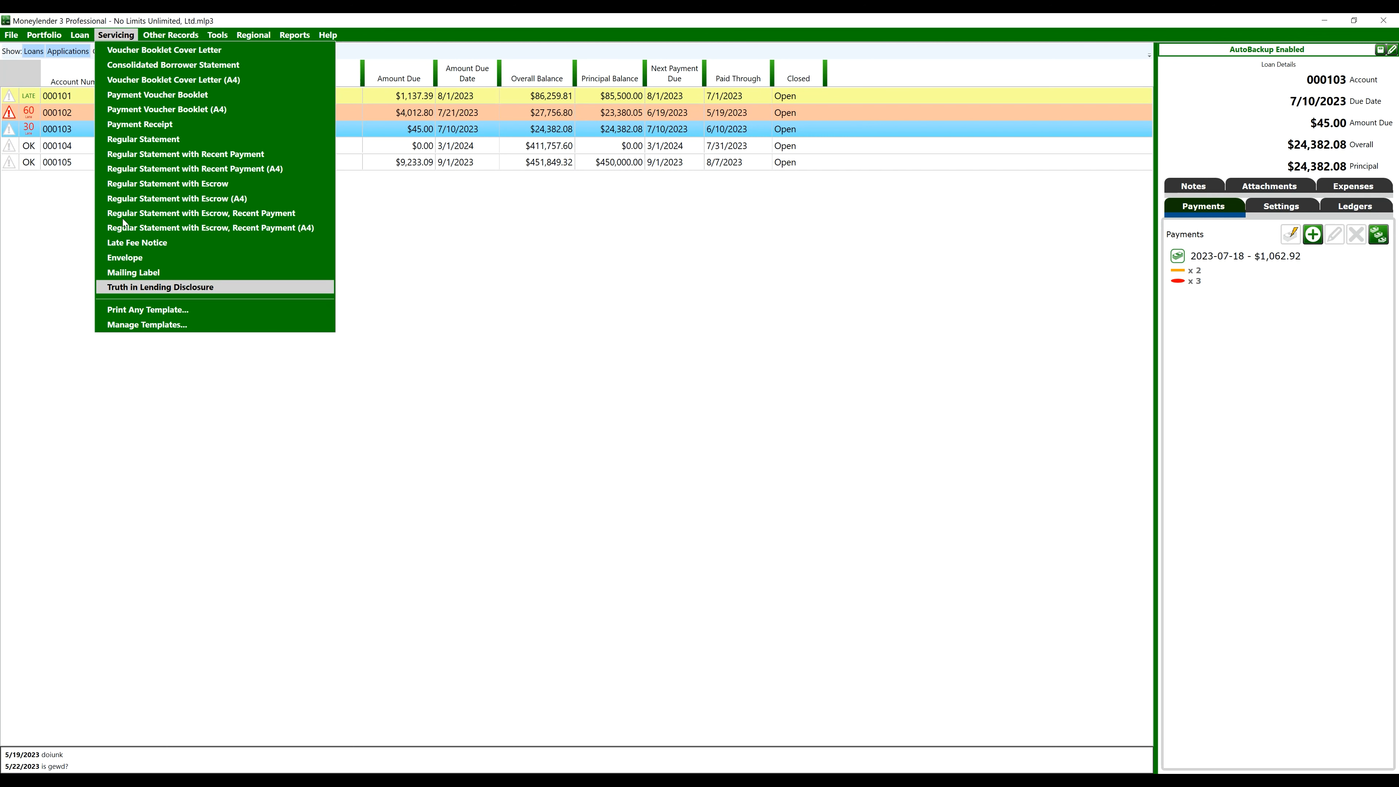
click(153, 65)
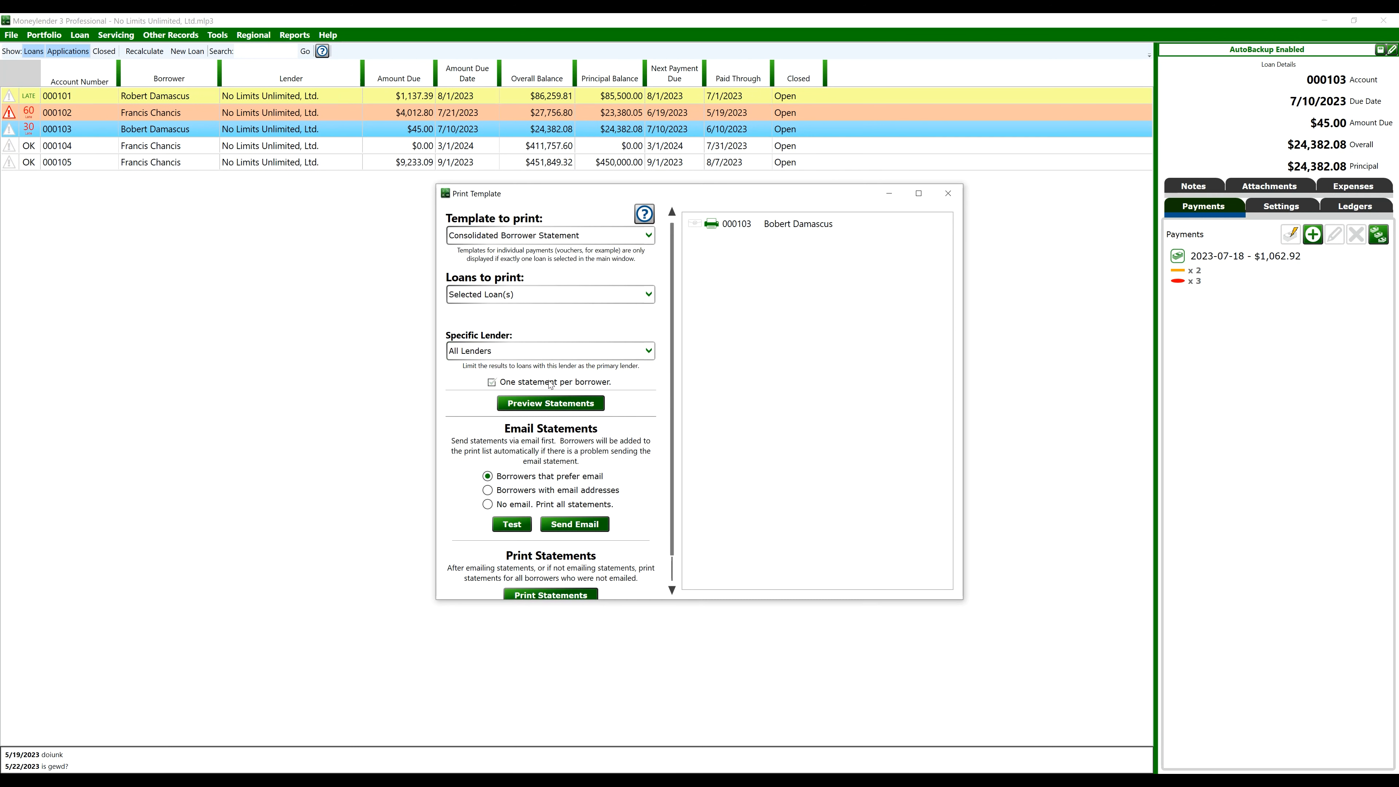
click(948, 194)
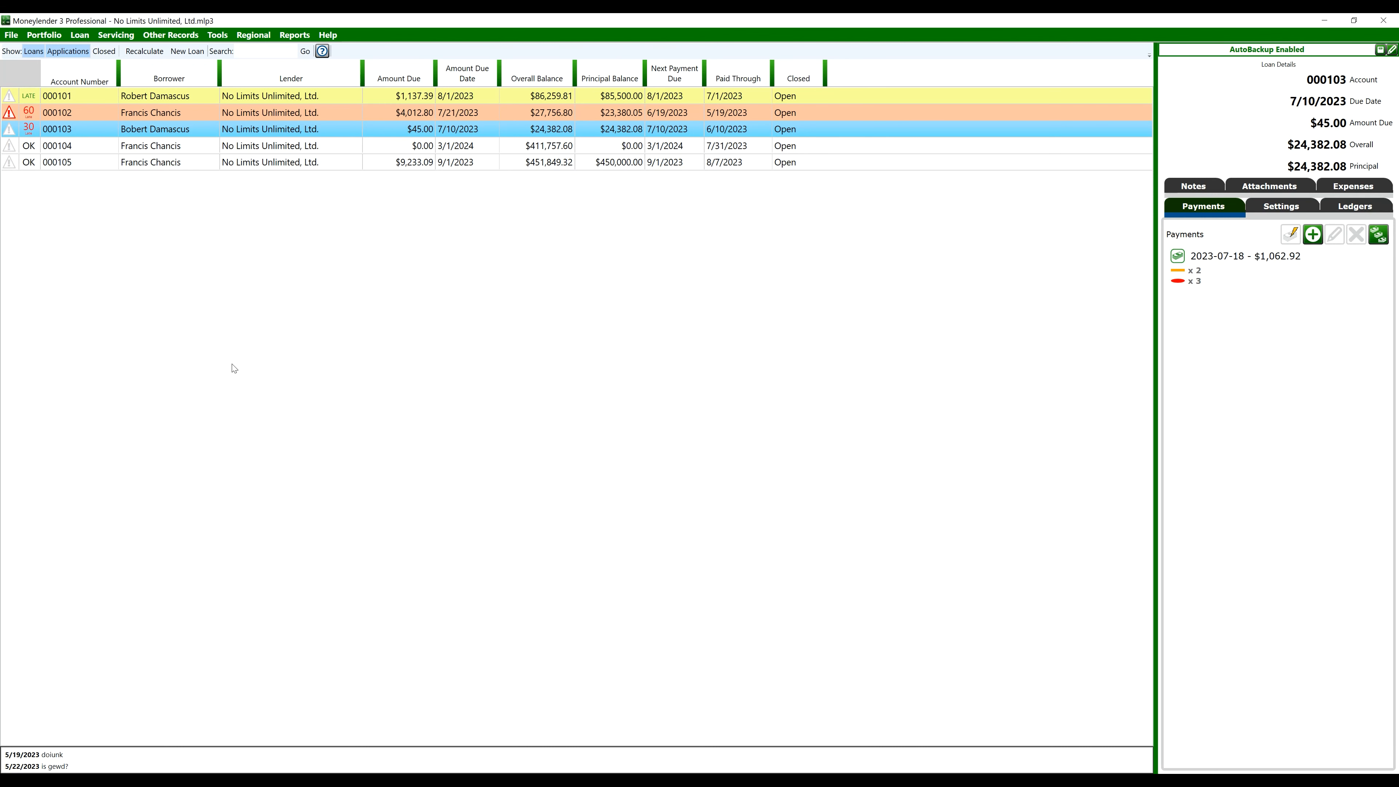